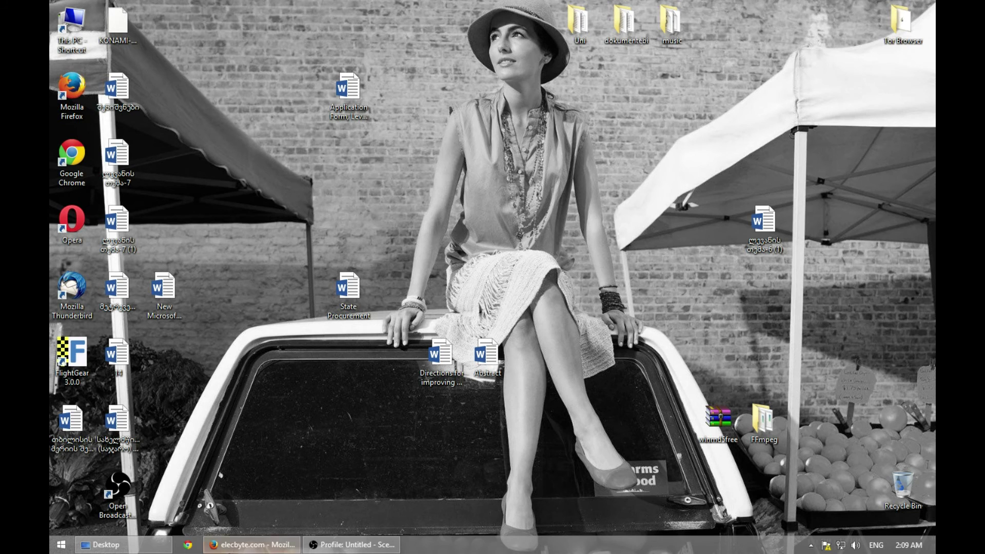
- Switch to Firefox, open the M.U.G.E.N page on elecbyte.com and follow the download link for stable version 1.0
{"action": "left_click", "coordinate": [251, 545]}
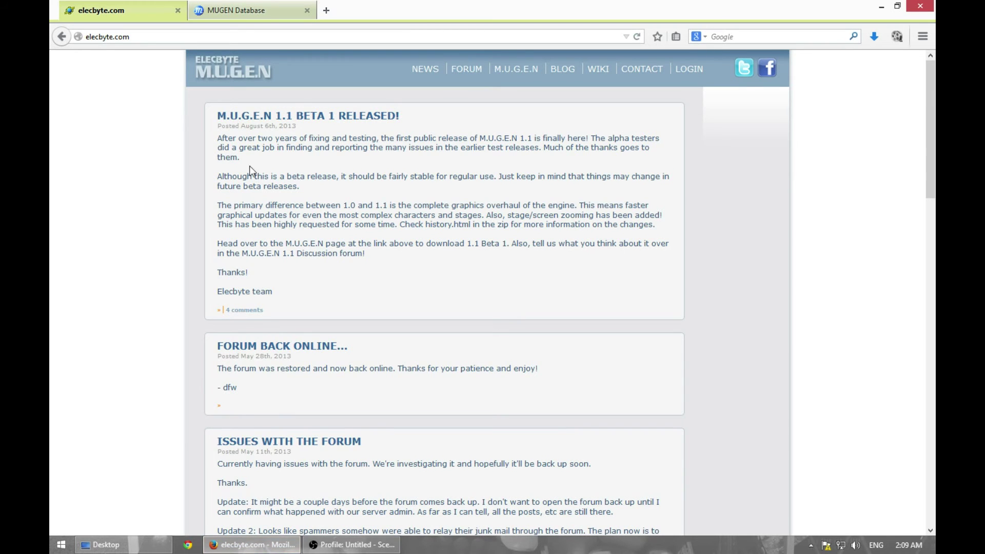
{"action": "left_click", "coordinate": [513, 76]}
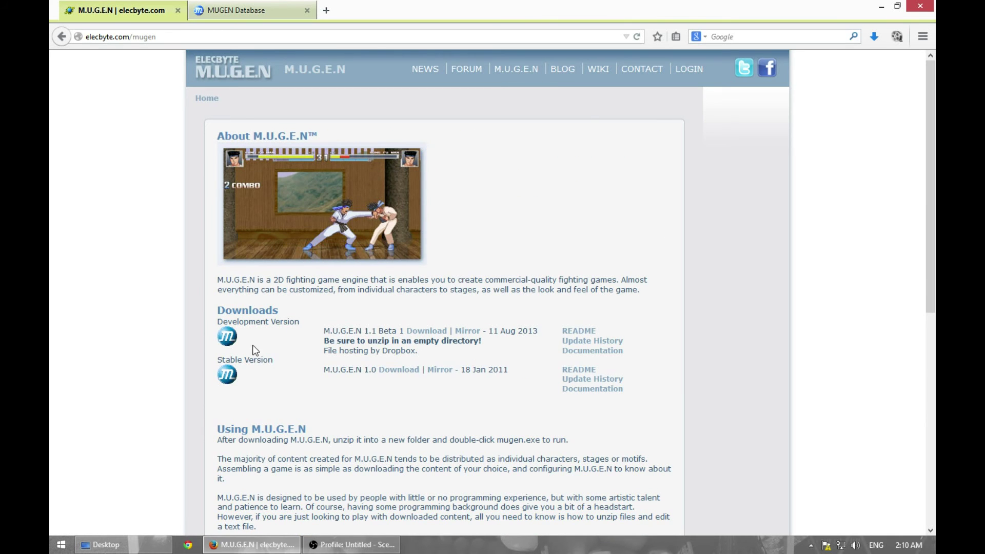
{"action": "left_click_drag", "start_coordinate": [274, 361], "coordinate": [216, 358]}
{"action": "left_click_drag", "start_coordinate": [218, 322], "coordinate": [296, 325]}
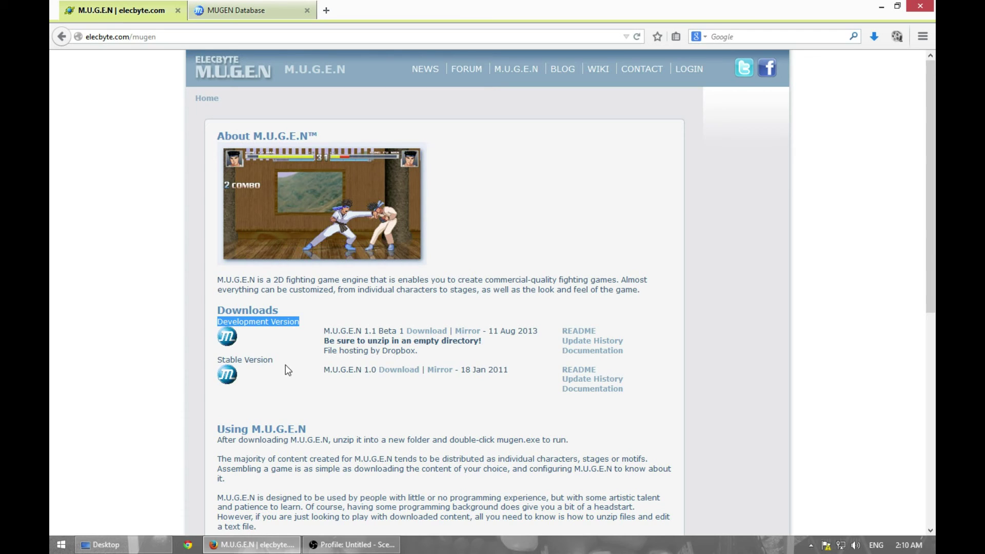
{"action": "left_click", "coordinate": [397, 374]}
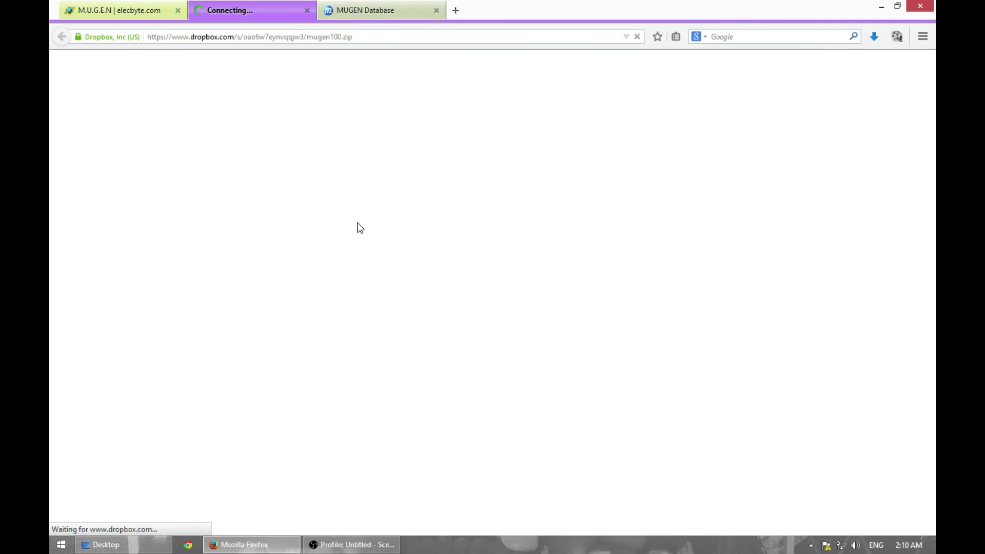
- Download mugen100.zip from the Dropbox page and save it to the Desktop
{"action": "left_click", "coordinate": [437, 278]}
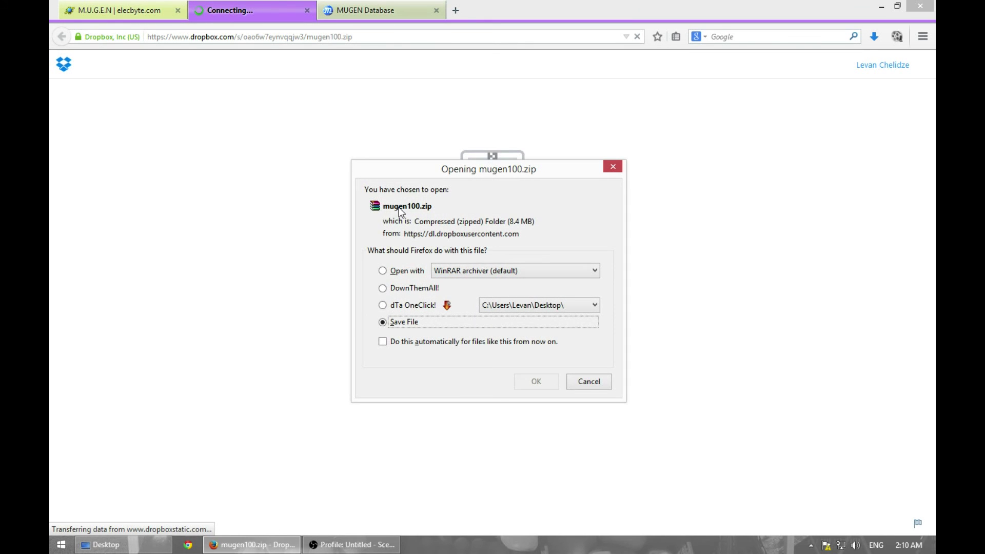
{"action": "left_click", "coordinate": [543, 380]}
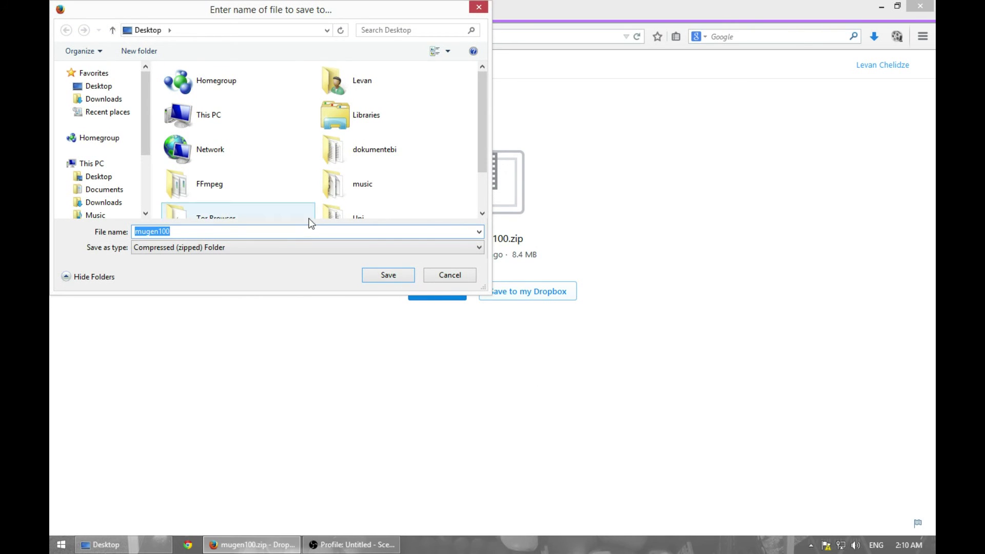
{"action": "left_click", "coordinate": [105, 86]}
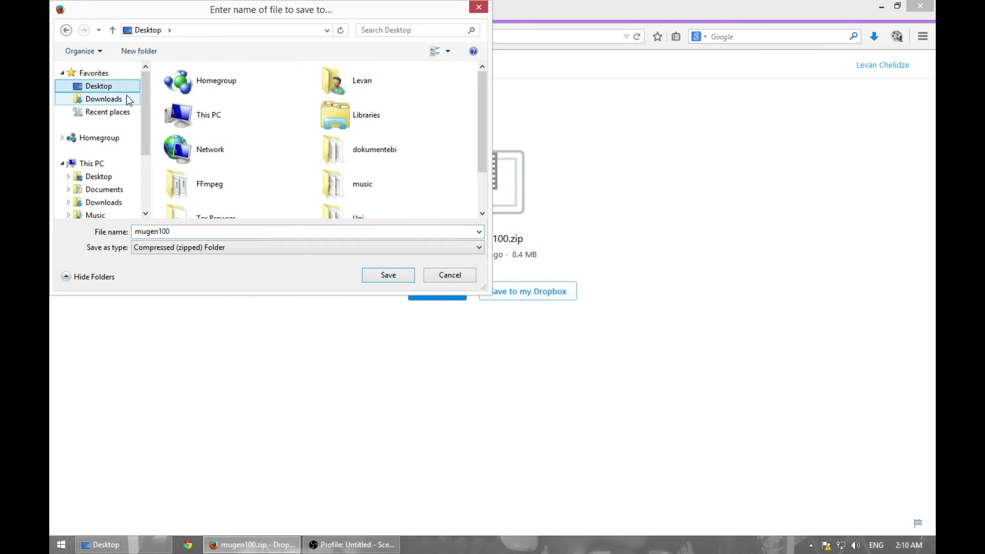
{"action": "left_click", "coordinate": [387, 276]}
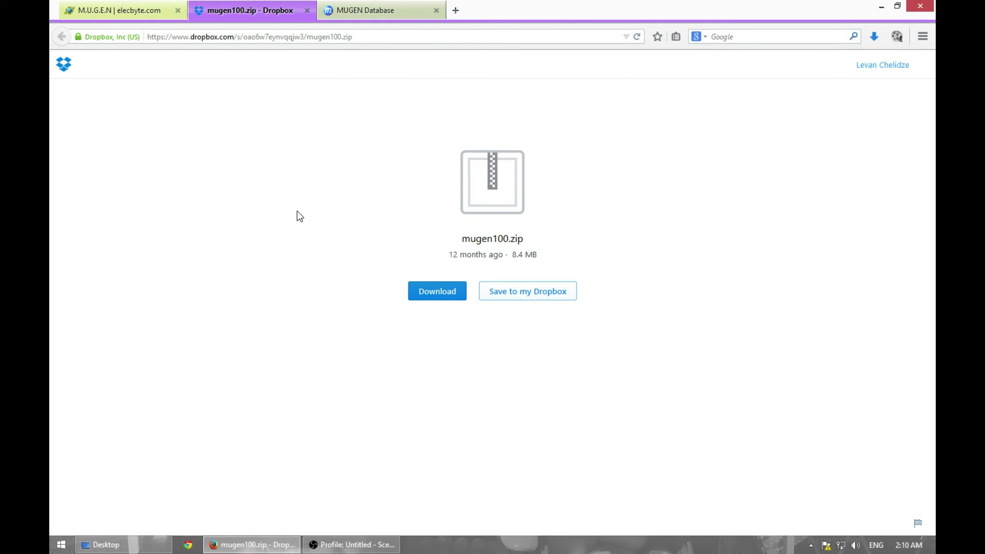
- Open the mugen100 archive on the desktop in WinRAR, extract its mugen folder to the desktop and close the archive
{"action": "left_click", "coordinate": [881, 7]}
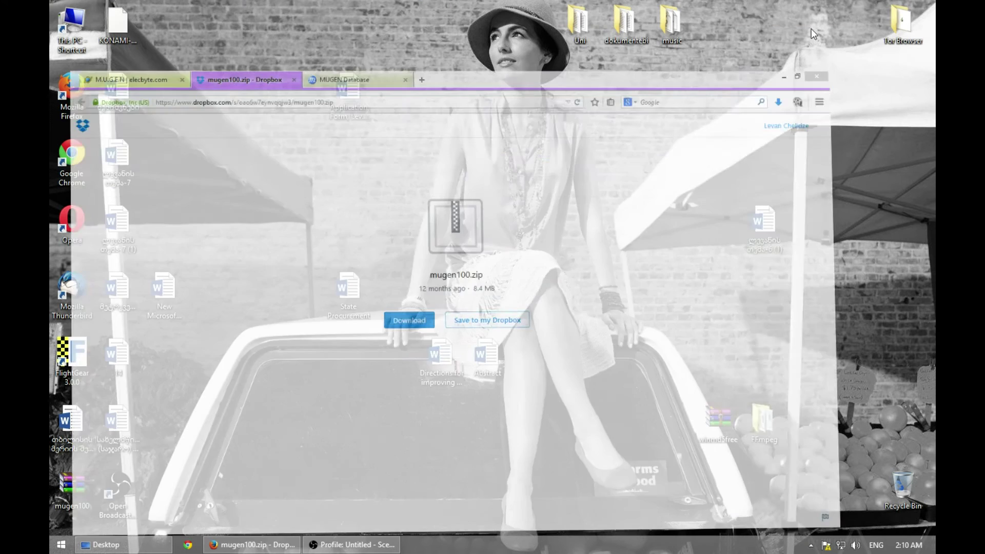
{"action": "left_click_drag", "start_coordinate": [72, 485], "coordinate": [257, 418]}
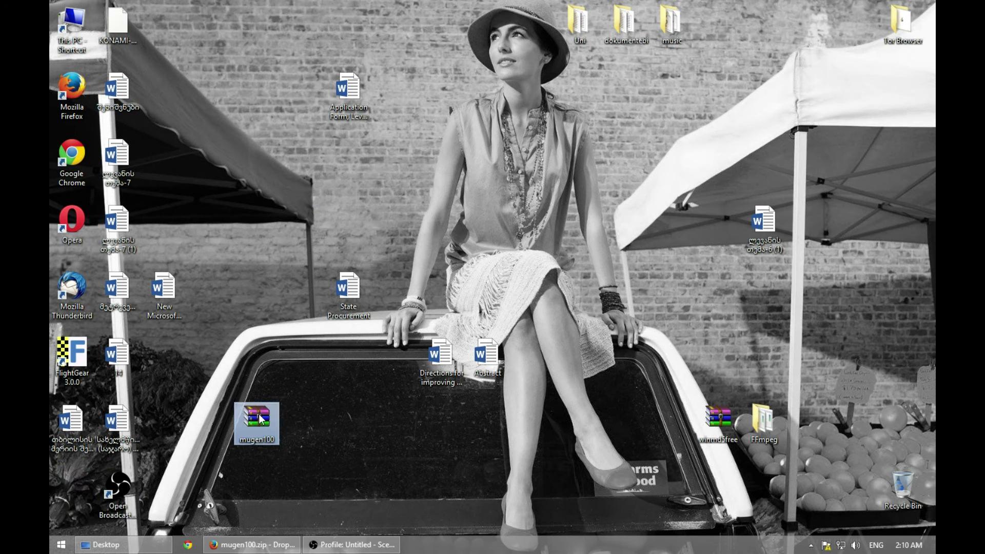
{"action": "double_click", "coordinate": [249, 420]}
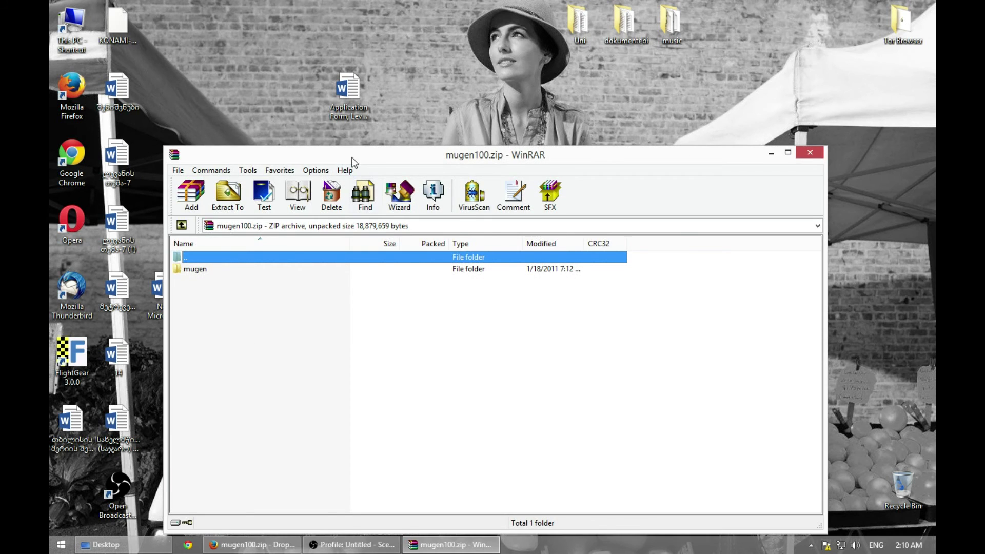
{"action": "left_click_drag", "start_coordinate": [352, 163], "coordinate": [577, 165]}
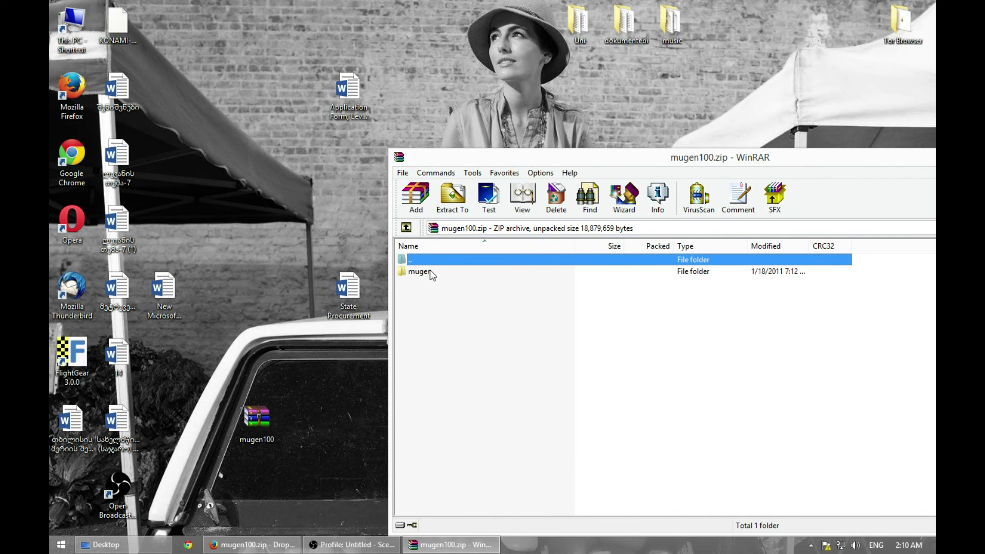
{"action": "left_click_drag", "start_coordinate": [430, 270], "coordinate": [378, 264]}
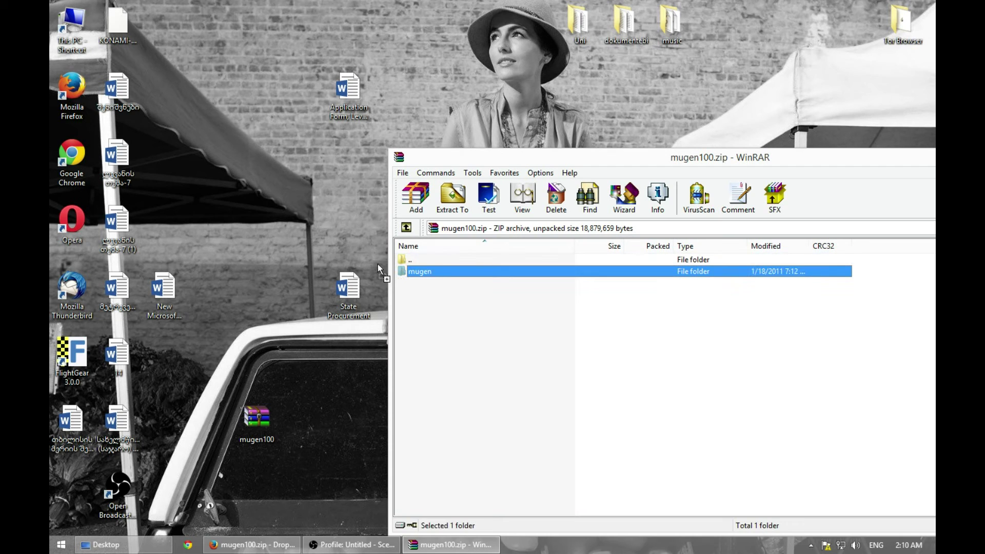
{"action": "left_click_drag", "start_coordinate": [219, 210], "coordinate": [226, 210]}
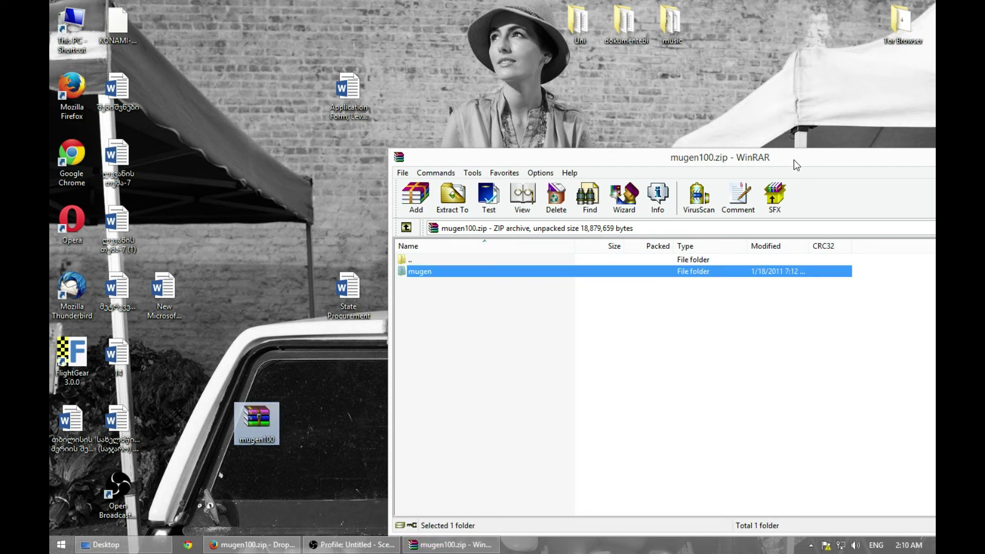
{"action": "left_click_drag", "start_coordinate": [769, 161], "coordinate": [576, 137]}
{"action": "left_click", "coordinate": [842, 132]}
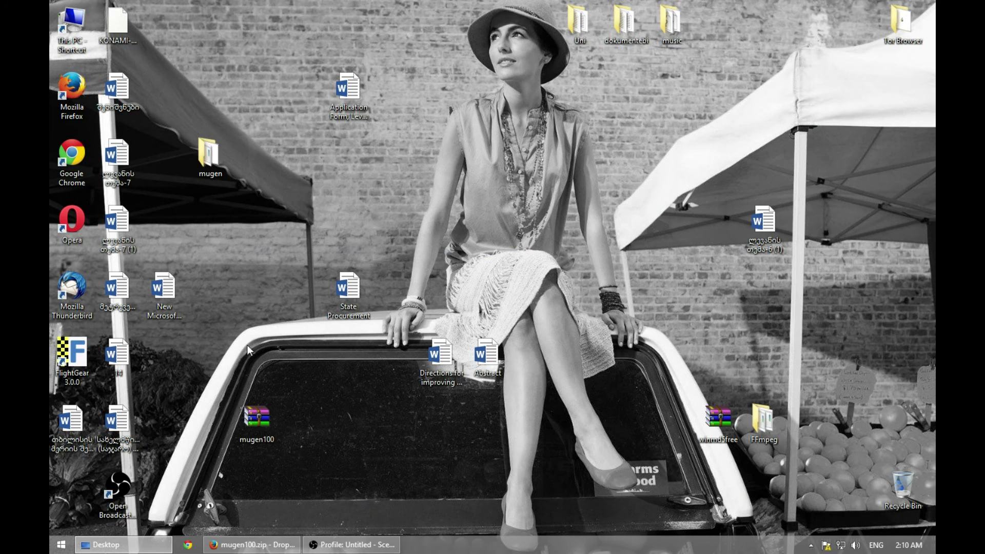
- Permanently delete the mugen100 archive from the desktop and reposition the mugen folder in the free space
{"action": "left_click", "coordinate": [256, 426]}
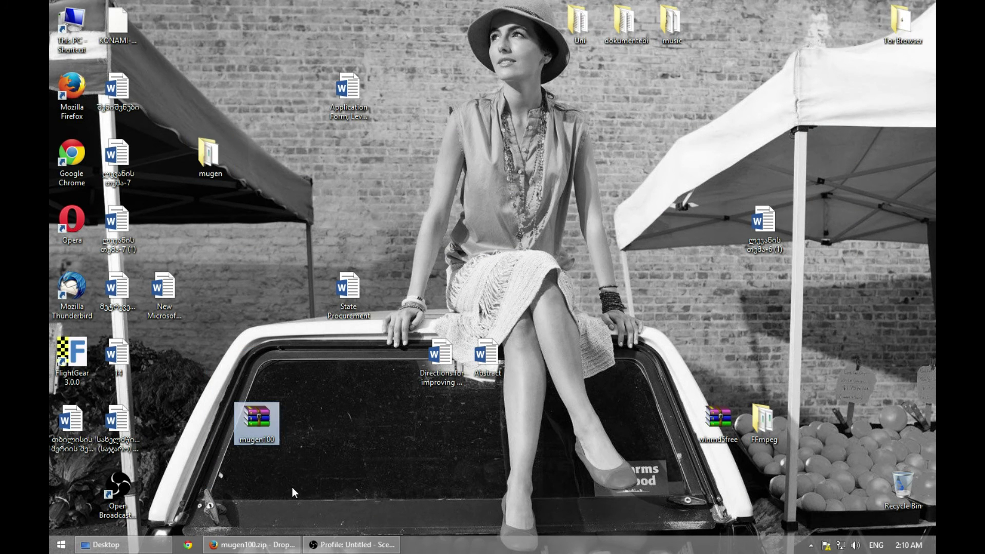
{"action": "key", "text": "shift+Delete"}
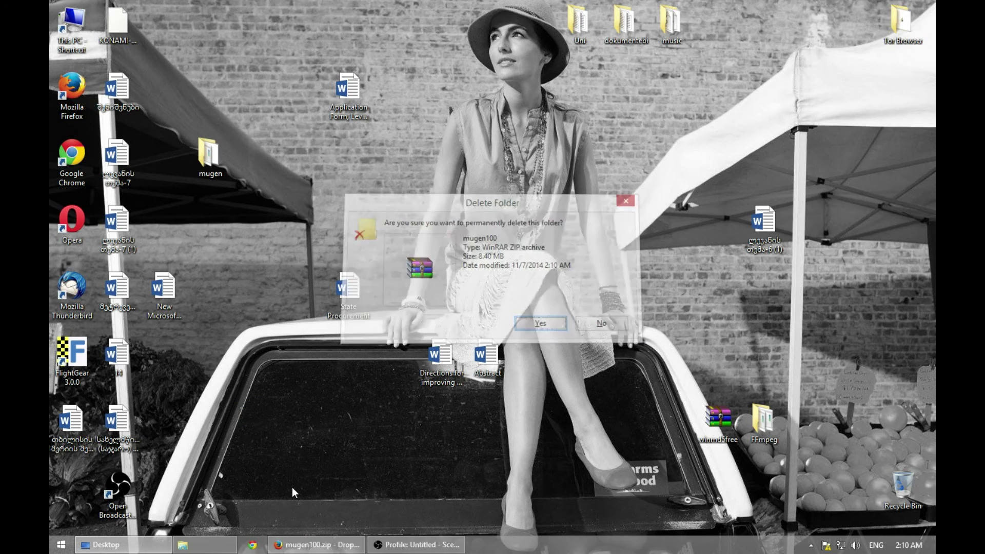
{"action": "key", "text": "Return"}
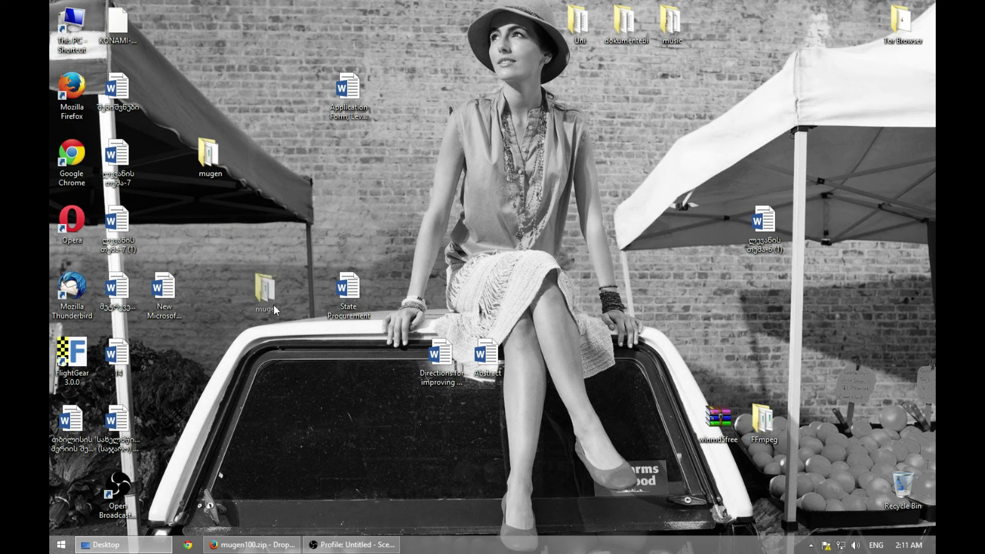
{"action": "left_click_drag", "start_coordinate": [265, 218], "coordinate": [263, 242]}
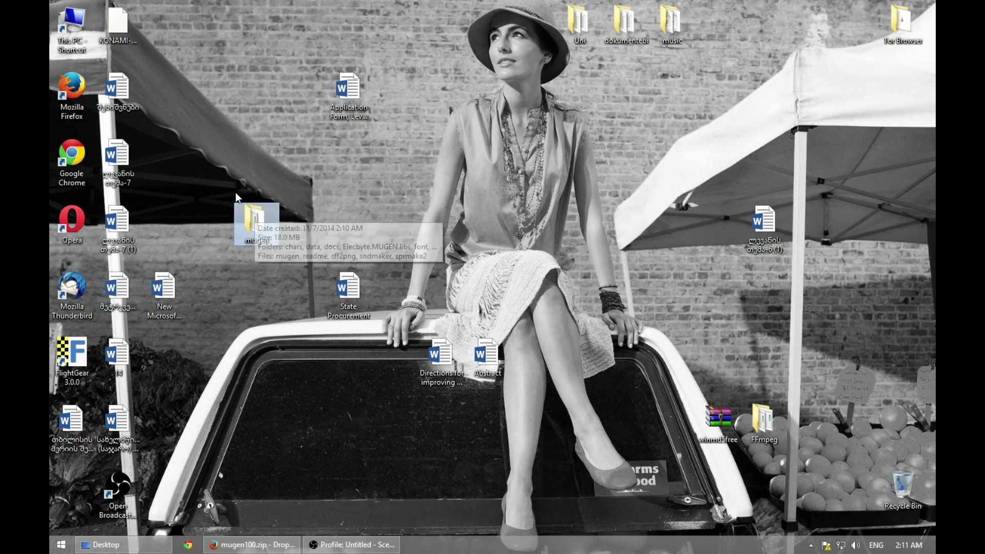
- Open the mugen folder and run the mugen application, approving the security warning
{"action": "double_click", "coordinate": [254, 226]}
{"action": "left_click", "coordinate": [487, 297]}
{"action": "double_click", "coordinate": [487, 297]}
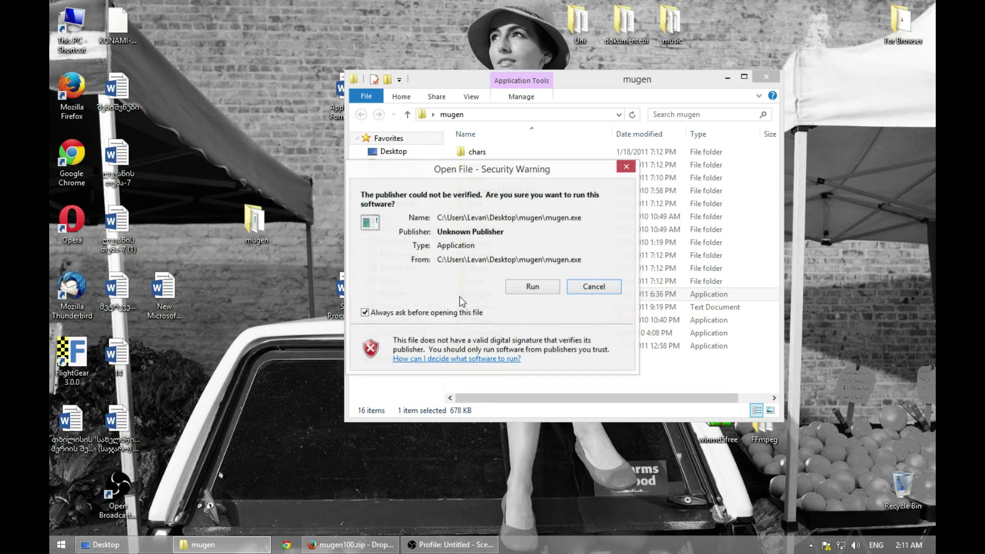
{"action": "left_click_drag", "start_coordinate": [515, 168], "coordinate": [293, 232]}
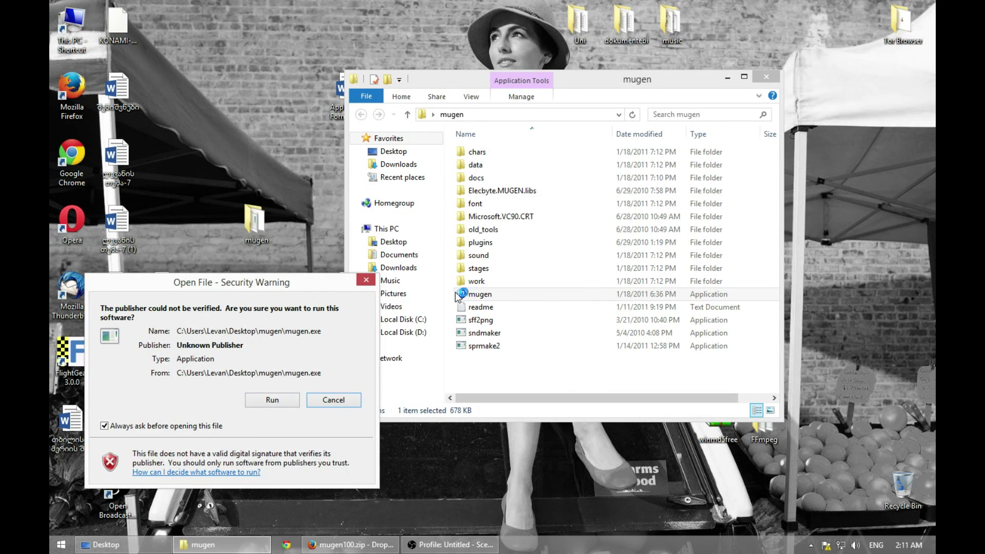
{"action": "left_click", "coordinate": [326, 344]}
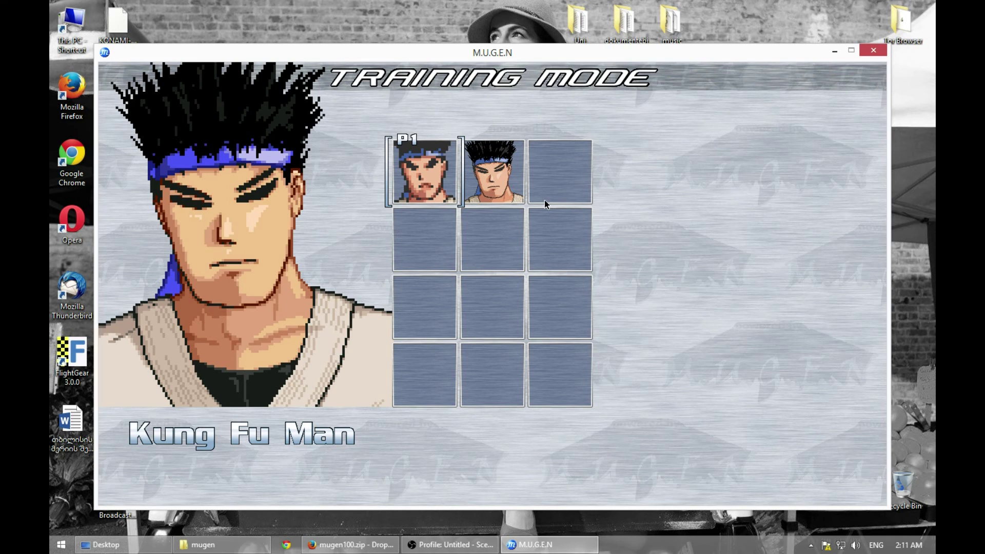
- Try a training match with Kung Fu Man, leave it and close the M.U.G.E.N window
{"action": "key", "text": "Return"}
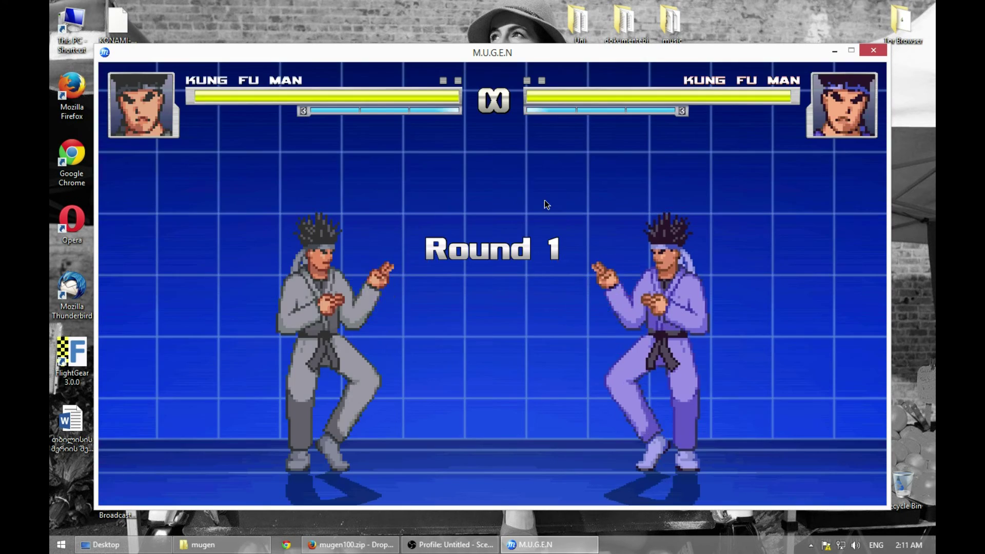
{"action": "key", "text": "Escape"}
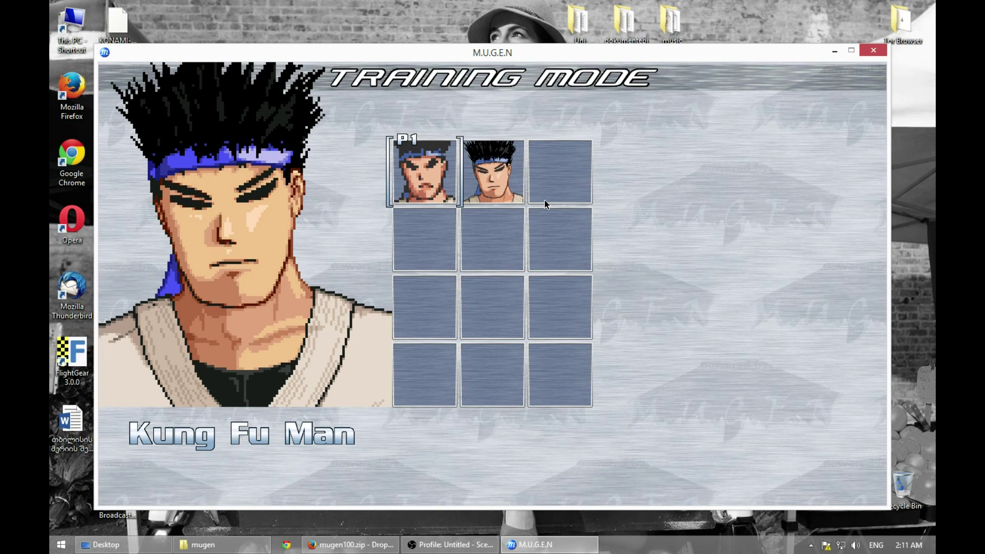
{"action": "key", "text": "alt+F4"}
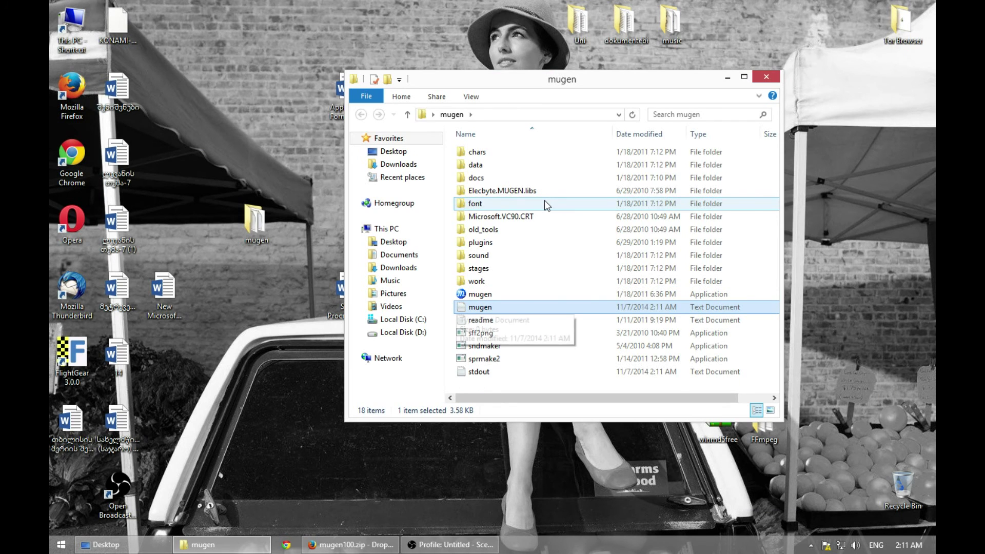
- Return to Firefox, close the Dropbox page and open the Characters category in the MUGEN Database wiki
{"action": "left_click", "coordinate": [354, 545]}
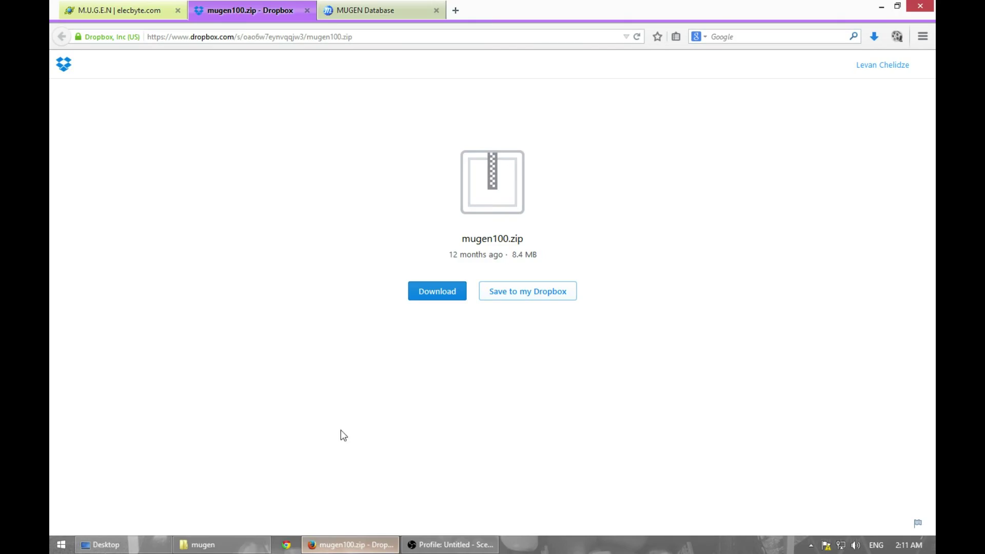
{"action": "middle_click", "coordinate": [248, 14]}
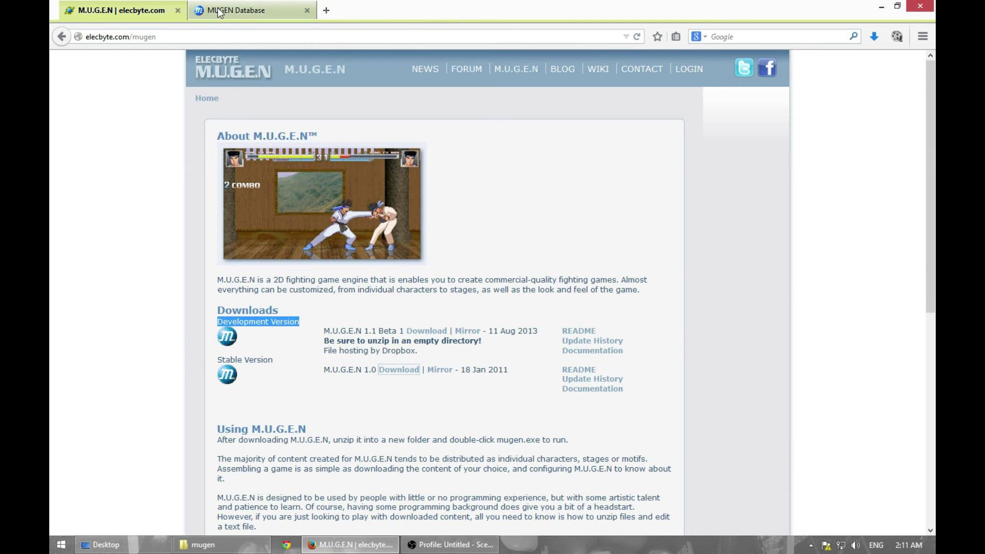
{"action": "left_click", "coordinate": [220, 12]}
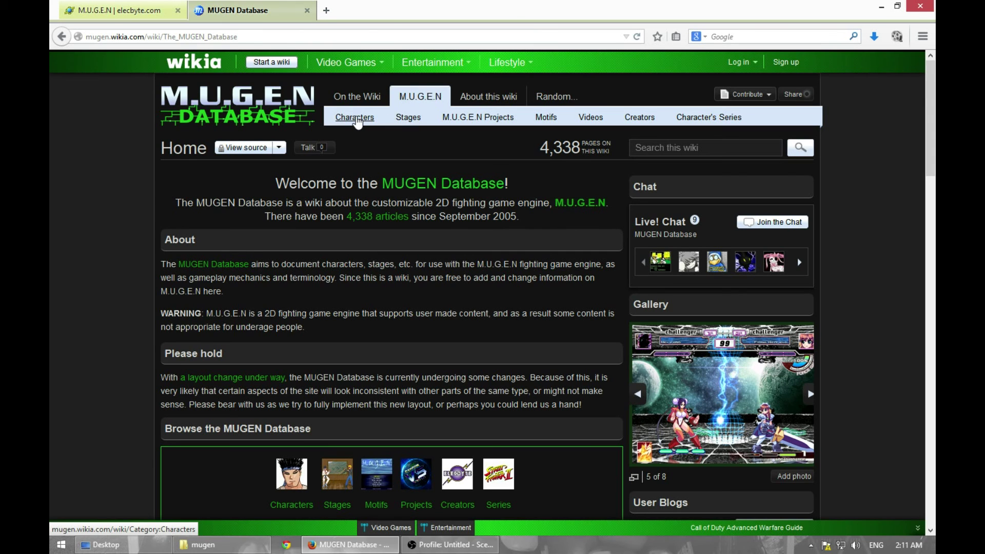
{"action": "left_click", "coordinate": [355, 118]}
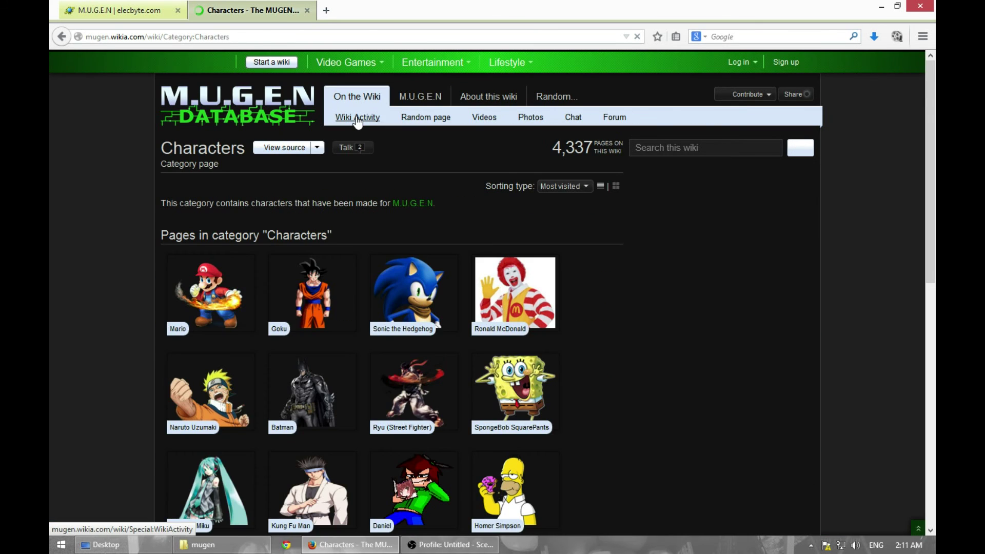
- Browse the Characters category and open its Cartoon Characters subcategory
{"action": "scroll", "coordinate": [323, 229], "scroll_direction": "down", "scroll_amount": 4}
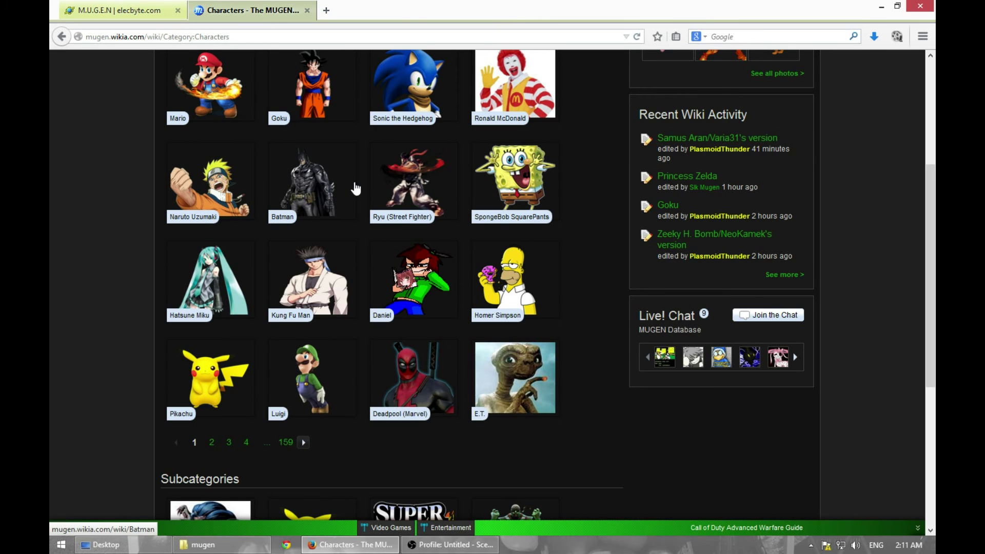
{"action": "scroll", "coordinate": [355, 189], "scroll_direction": "up", "scroll_amount": 4}
{"action": "scroll", "coordinate": [366, 201], "scroll_direction": "down", "scroll_amount": 9}
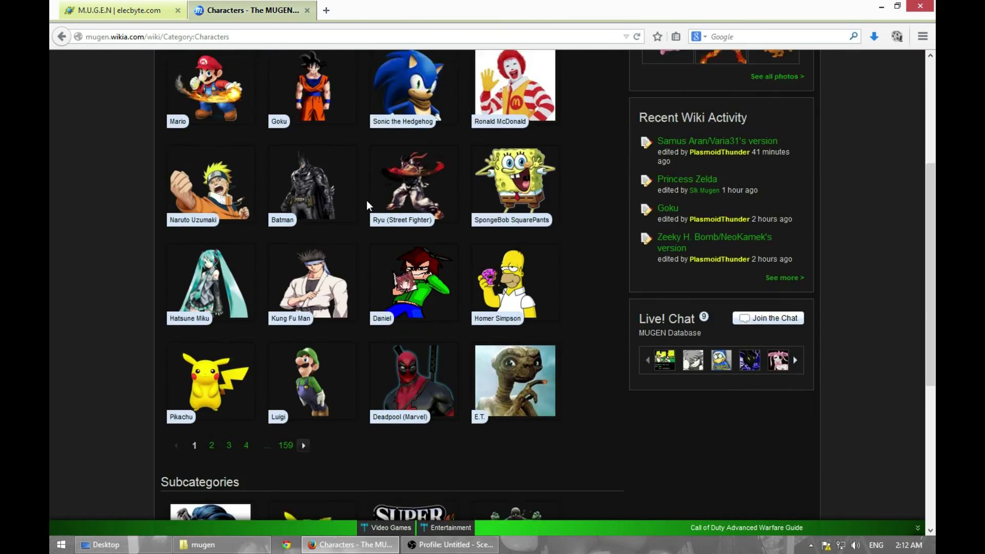
{"action": "left_click", "coordinate": [488, 367]}
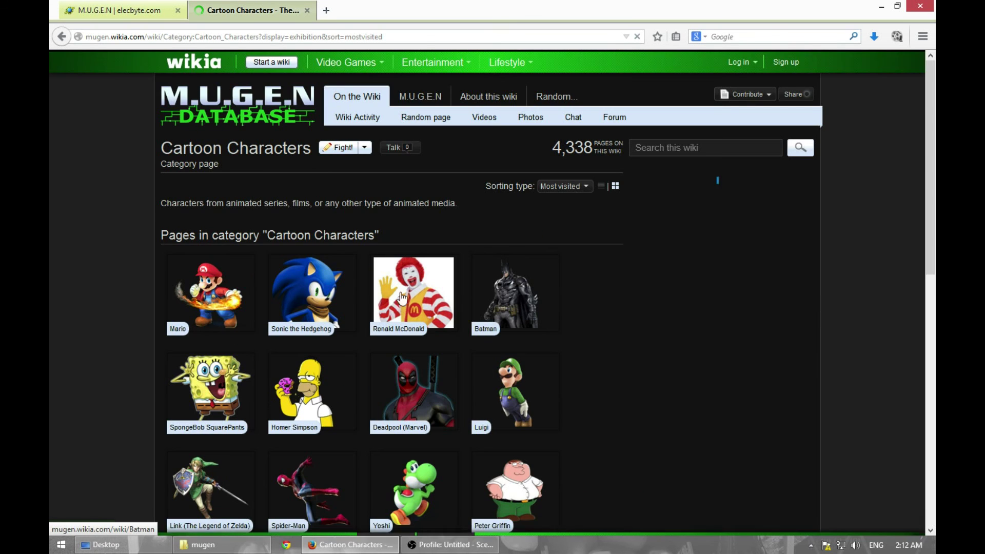
- Go to page 2 of the Cartoon Characters list and open the Patrick Star page
{"action": "scroll", "coordinate": [344, 323], "scroll_direction": "down", "scroll_amount": 3}
{"action": "scroll", "coordinate": [343, 324], "scroll_direction": "down", "scroll_amount": 3}
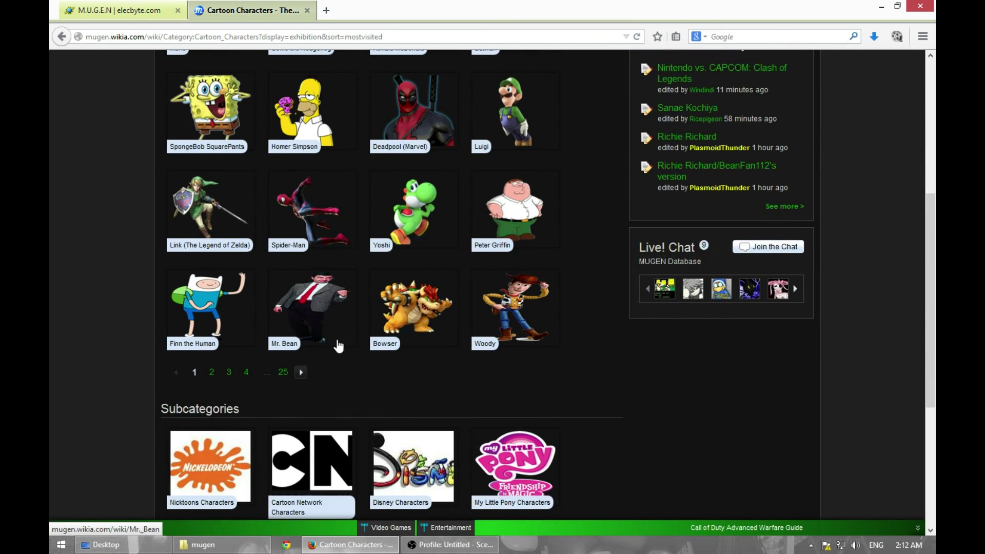
{"action": "left_click", "coordinate": [213, 373]}
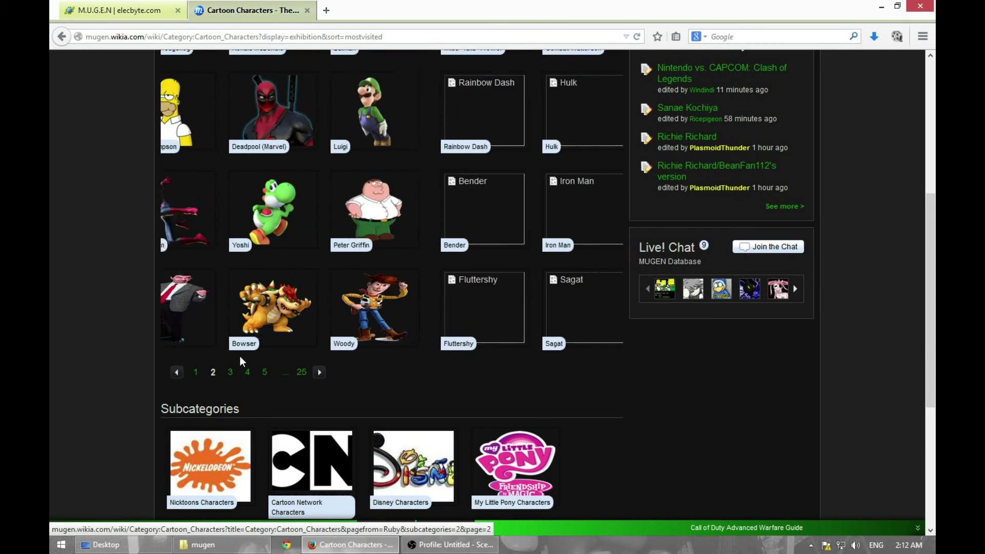
{"action": "left_click", "coordinate": [503, 219]}
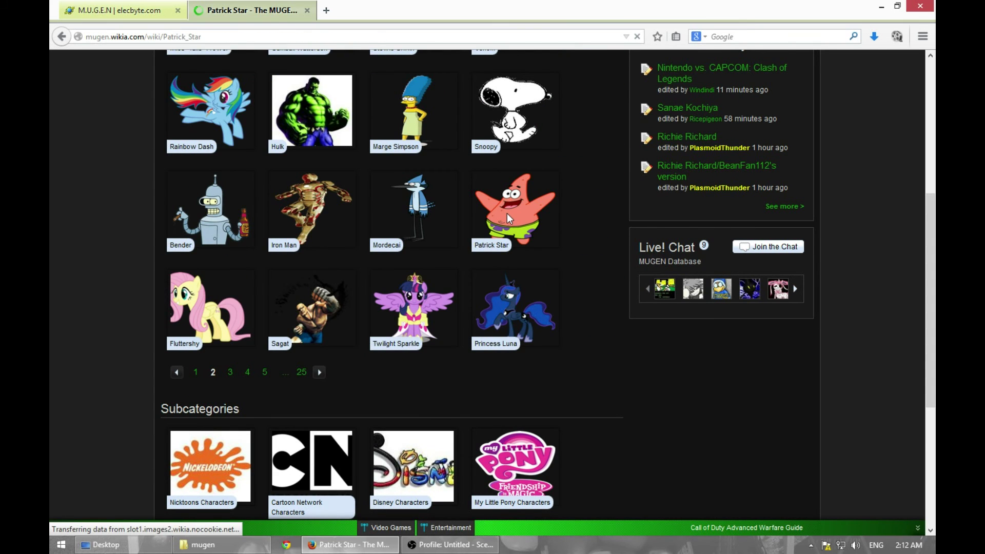
- Open a download link from the Patrick Star page's download list in a new tab and switch to it
{"action": "scroll", "coordinate": [427, 287], "scroll_direction": "down", "scroll_amount": 3}
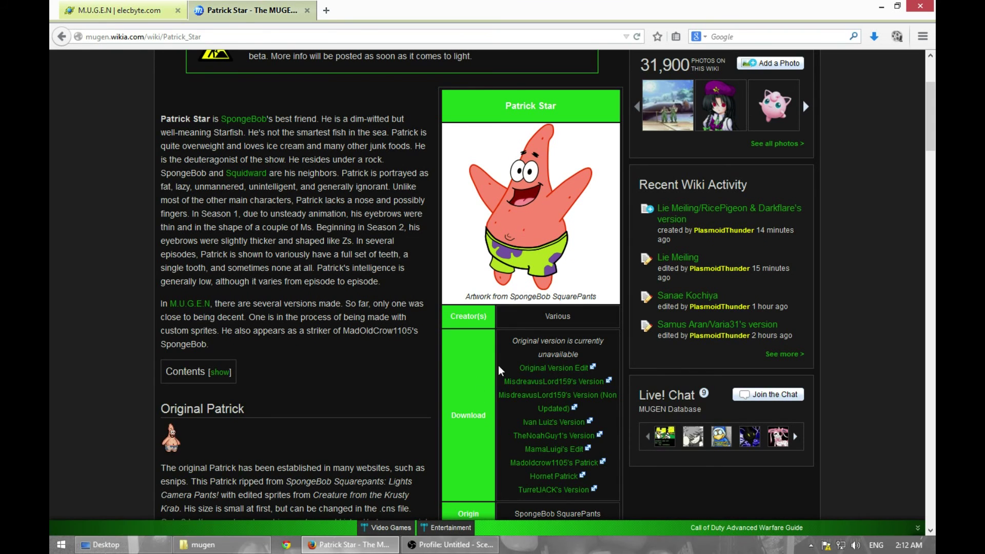
{"action": "left_click_drag", "start_coordinate": [507, 354], "coordinate": [607, 495]}
{"action": "left_click", "coordinate": [514, 348]}
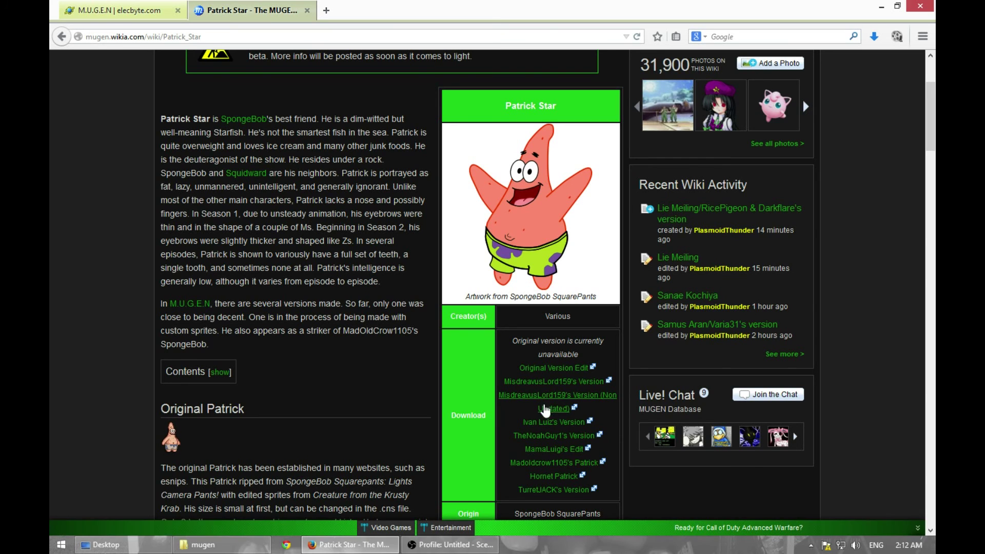
{"action": "middle_click", "coordinate": [551, 370]}
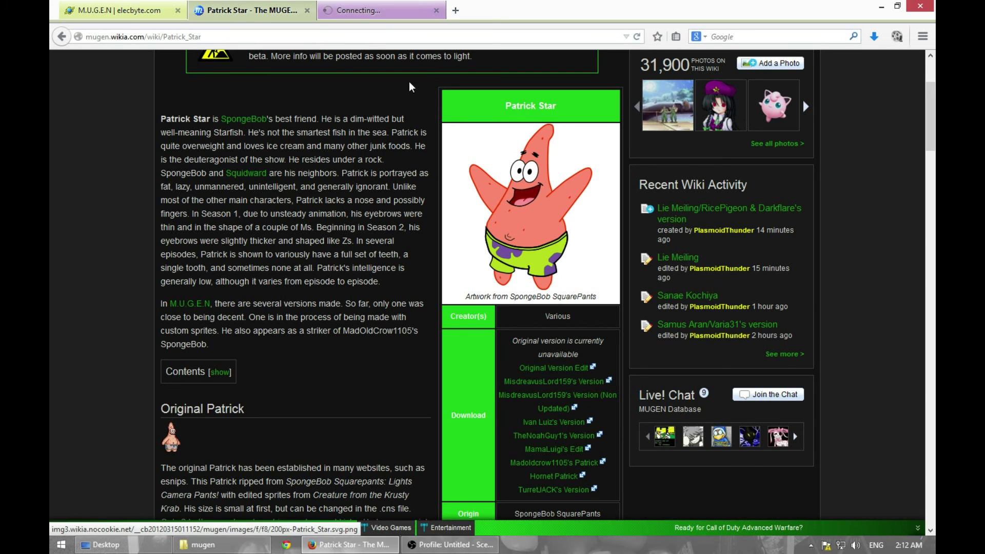
{"action": "left_click", "coordinate": [374, 11]}
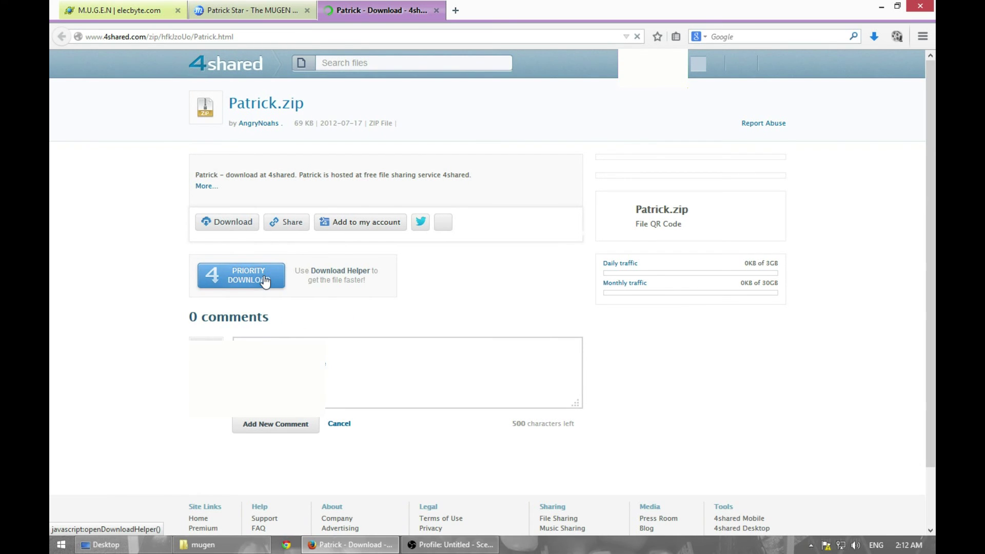
- Start the Patrick.zip download on 4shared and close the popup window
{"action": "left_click", "coordinate": [265, 282]}
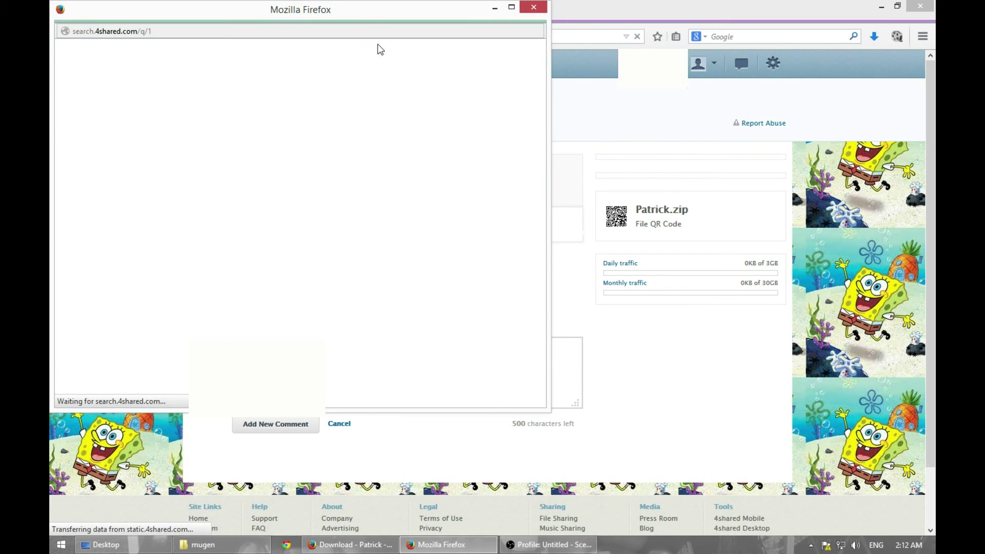
{"action": "left_click_drag", "start_coordinate": [366, 17], "coordinate": [551, 86]}
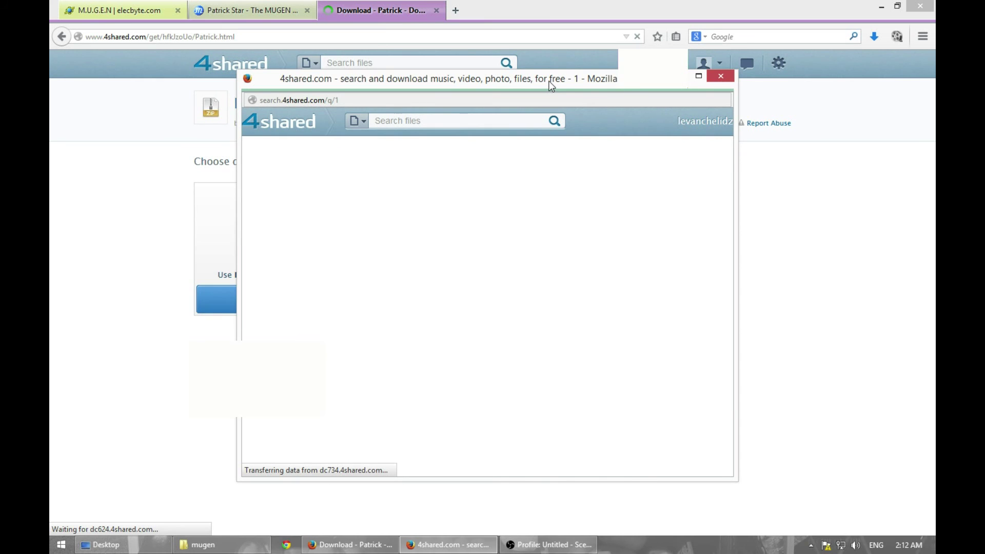
{"action": "key", "text": "alt+F4"}
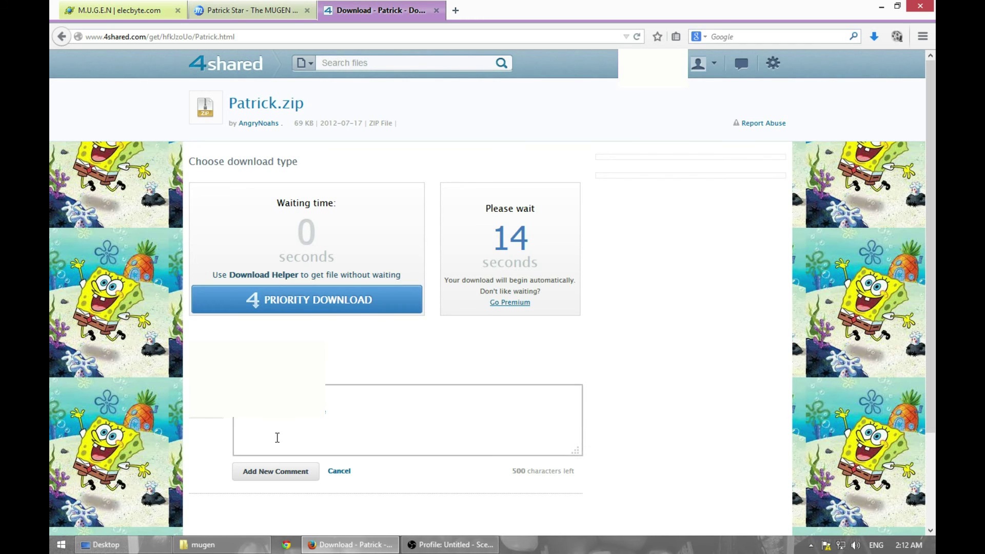
- Examine the chars, stages and data folders in the mugen folder, including data's select file, and return to mugen
{"action": "left_click", "coordinate": [215, 544]}
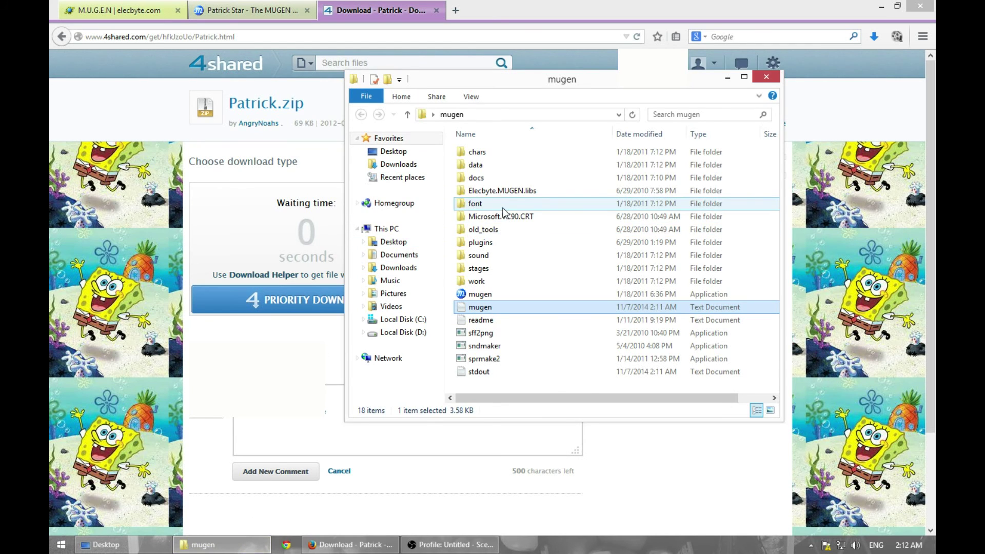
{"action": "left_click", "coordinate": [481, 155]}
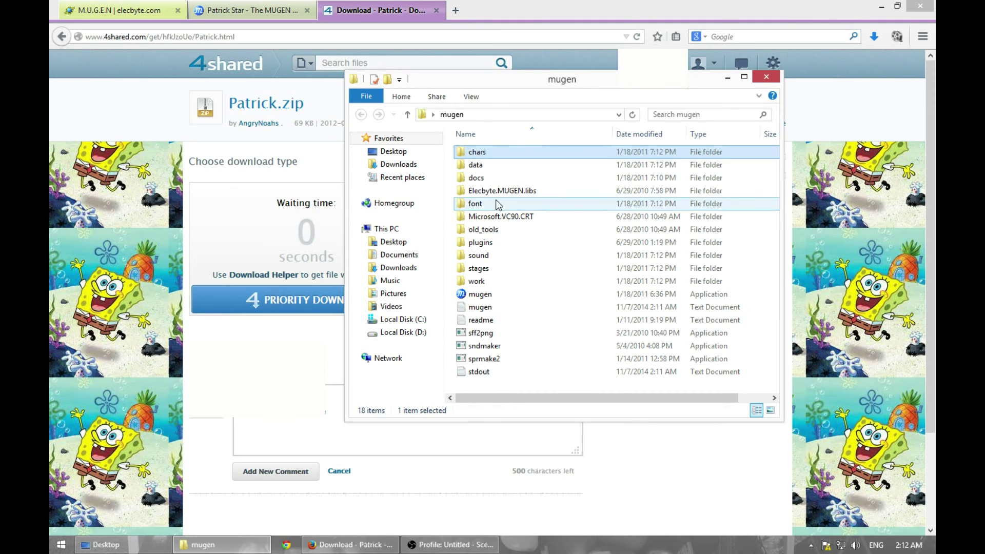
{"action": "left_click", "coordinate": [492, 269]}
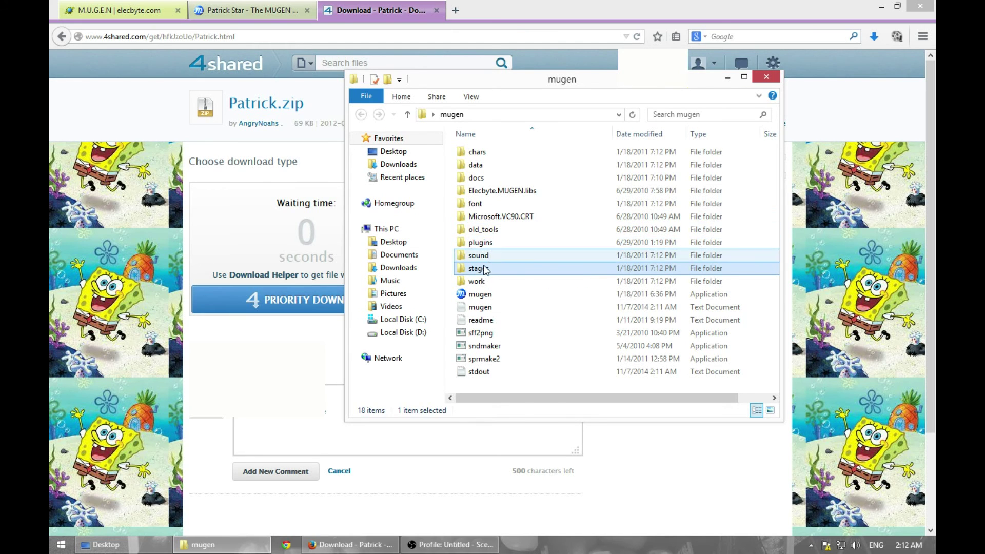
{"action": "double_click", "coordinate": [518, 164]}
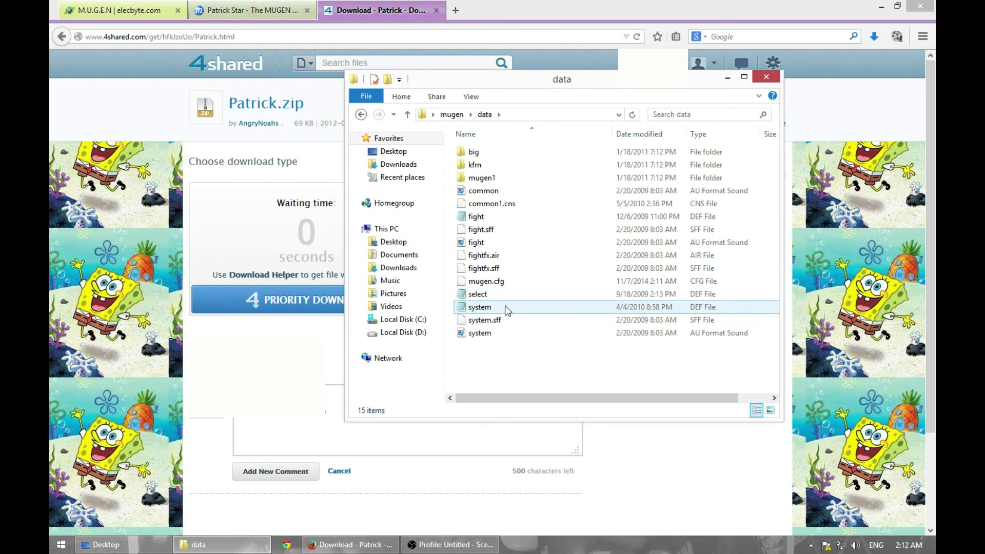
{"action": "left_click", "coordinate": [488, 296]}
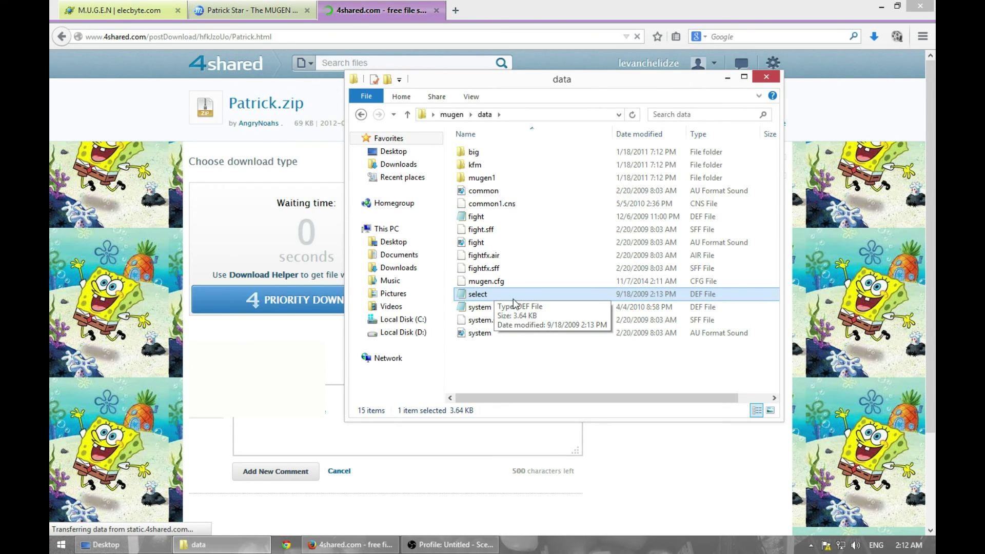
{"action": "left_click", "coordinate": [452, 114]}
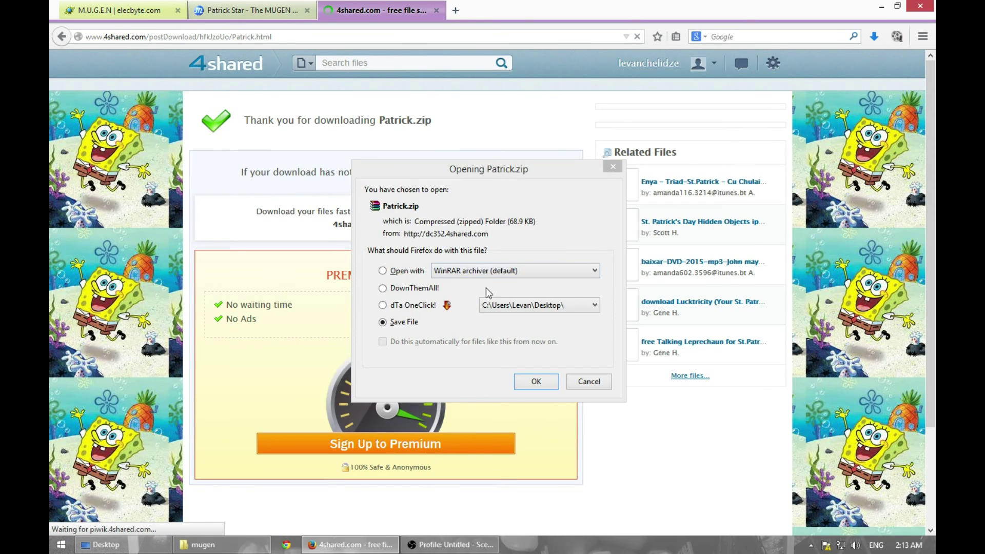
- Save Patrick.zip to the Desktop and minimize the browser
{"action": "left_click", "coordinate": [536, 381]}
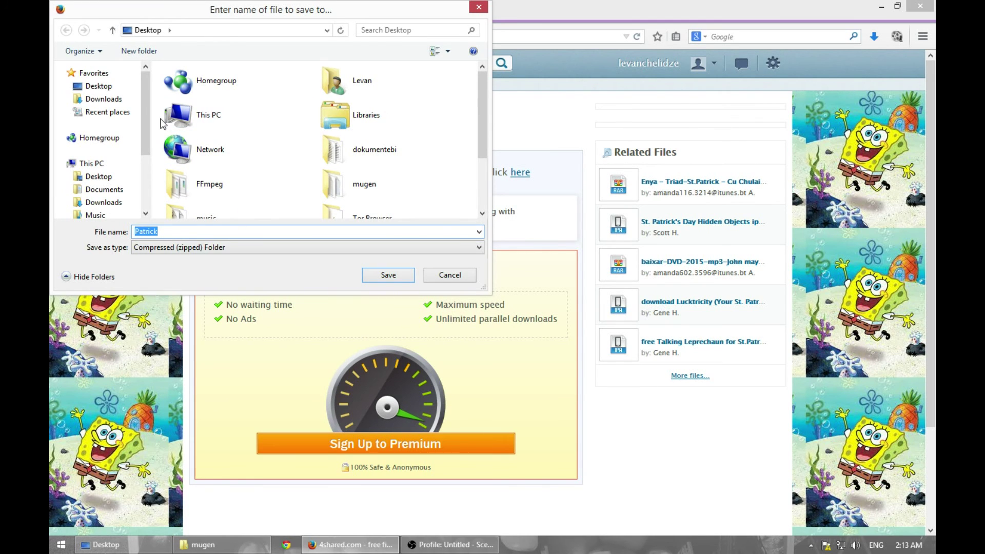
{"action": "left_click", "coordinate": [103, 87]}
{"action": "left_click", "coordinate": [388, 274]}
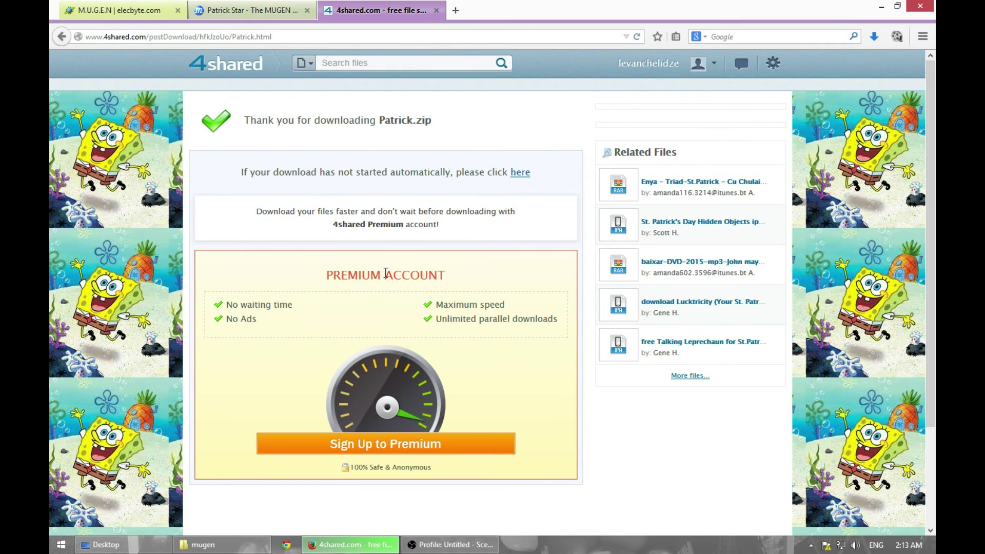
{"action": "left_click", "coordinate": [878, 7]}
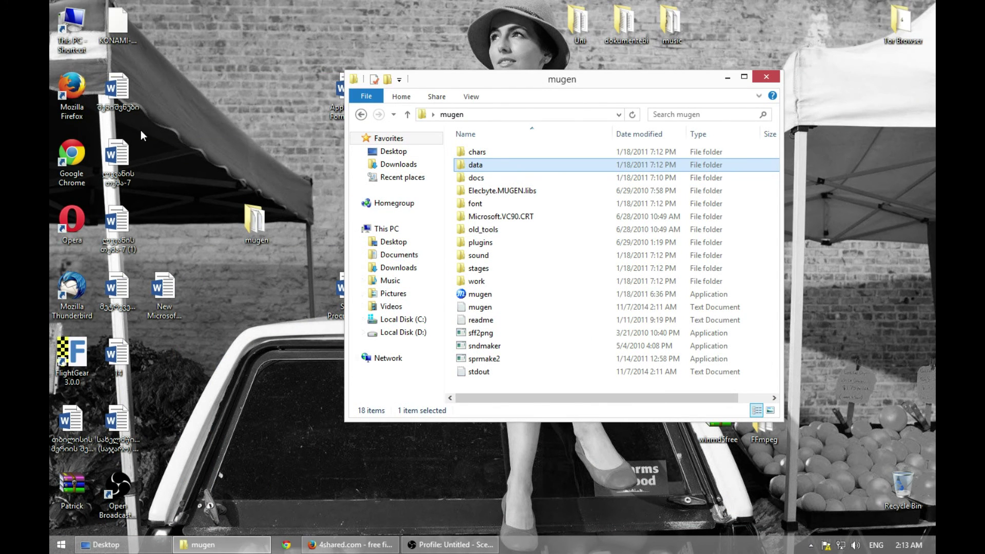
- Open the Patrick archive from the desktop and open mugen's chars folder beside it
{"action": "left_click_drag", "start_coordinate": [72, 487], "coordinate": [277, 384]}
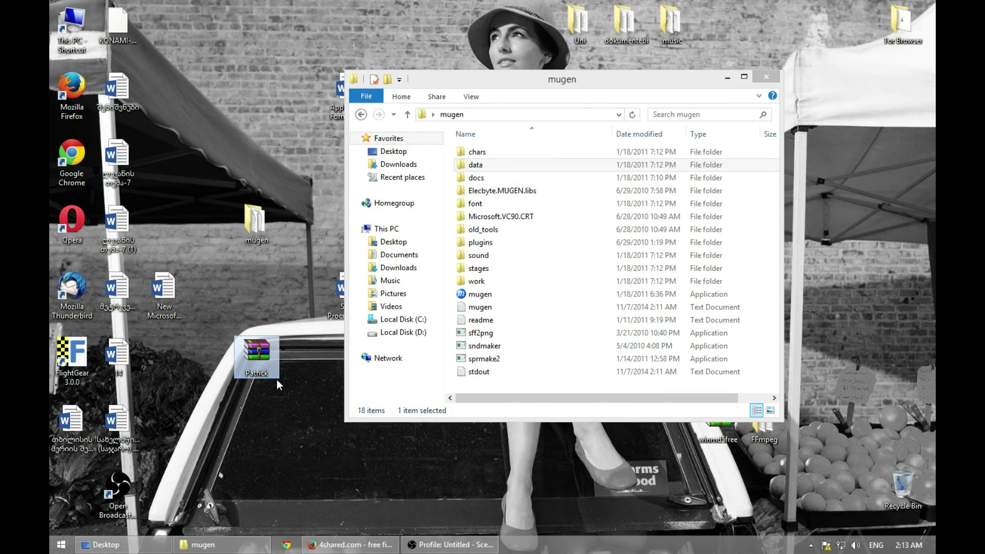
{"action": "double_click", "coordinate": [259, 356]}
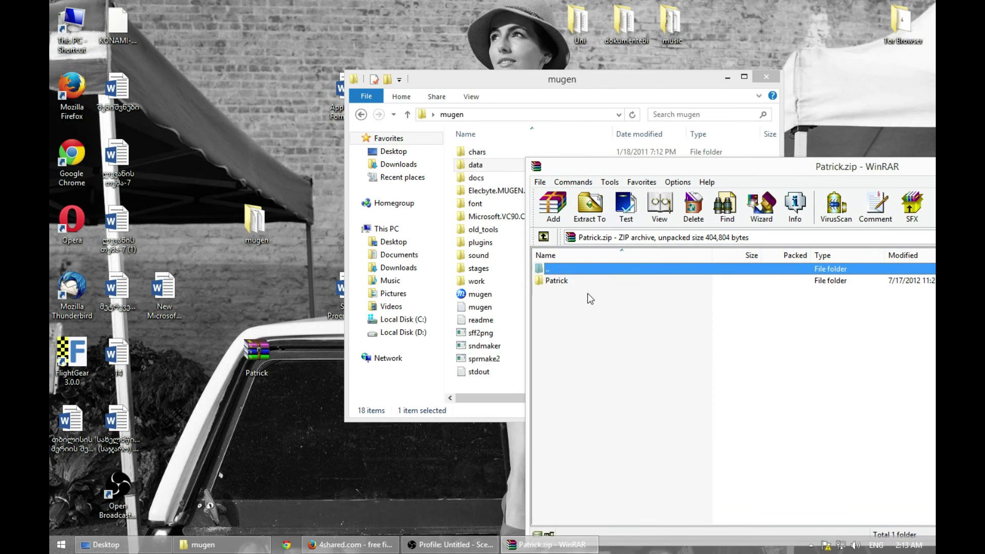
{"action": "left_click", "coordinate": [565, 281]}
{"action": "left_click_drag", "start_coordinate": [460, 97], "coordinate": [291, 104]}
{"action": "double_click", "coordinate": [306, 158]}
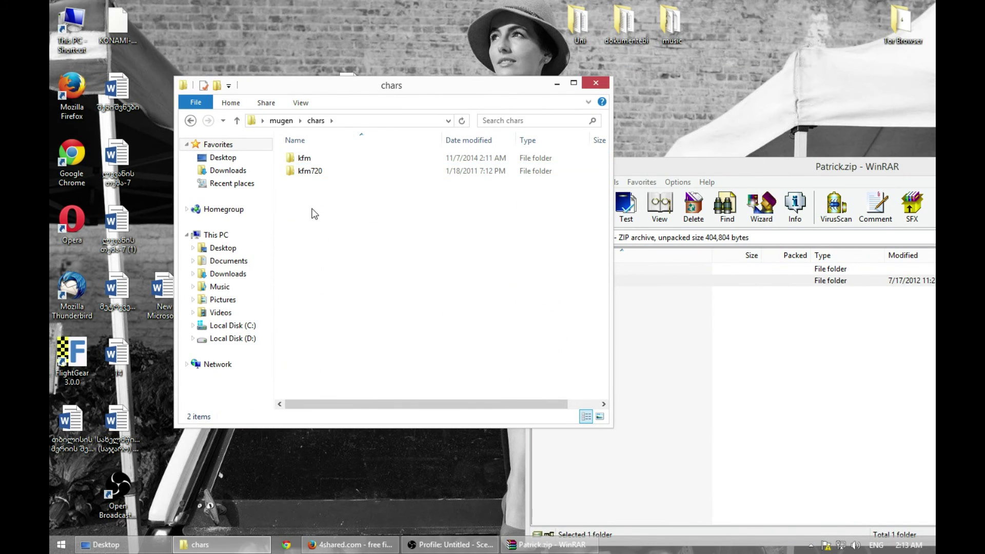
- Extract the Patrick folder from the archive into chars and close WinRAR
{"action": "left_click", "coordinate": [633, 327]}
{"action": "left_click_drag", "start_coordinate": [562, 280], "coordinate": [394, 282]}
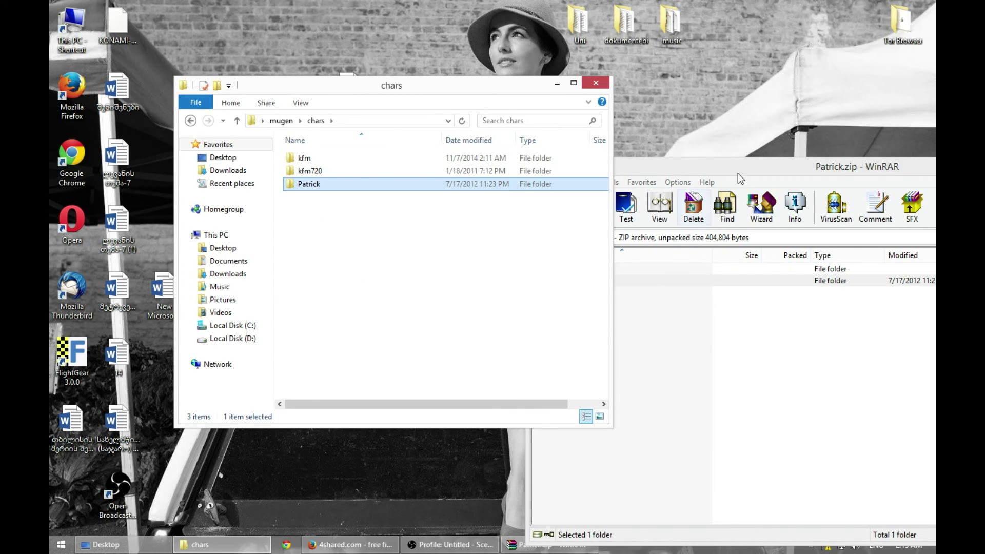
{"action": "left_click_drag", "start_coordinate": [903, 166], "coordinate": [663, 160]}
{"action": "left_click", "coordinate": [931, 158]}
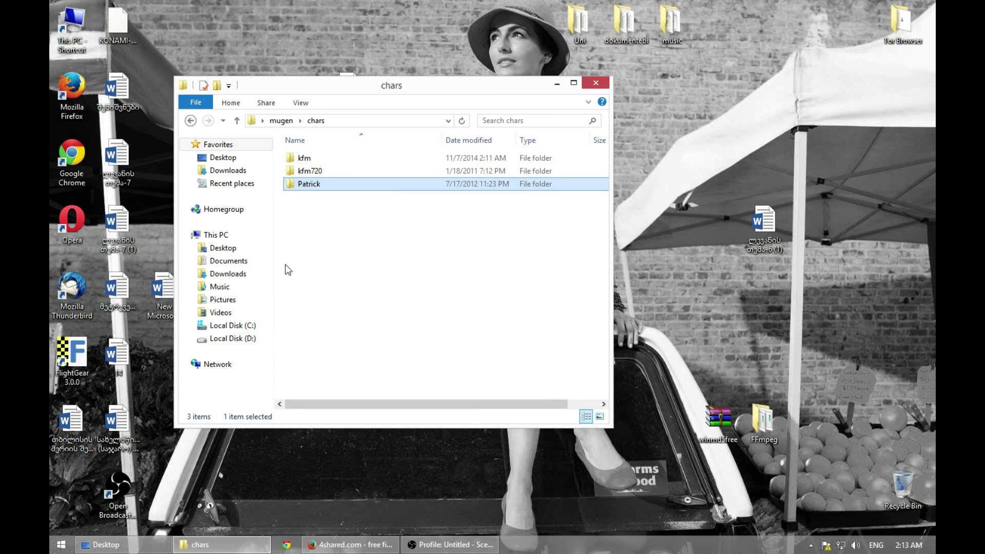
- Open the Patrick folder in chars, select its DEF file and sort the files by type
{"action": "left_click", "coordinate": [319, 238]}
{"action": "double_click", "coordinate": [310, 184]}
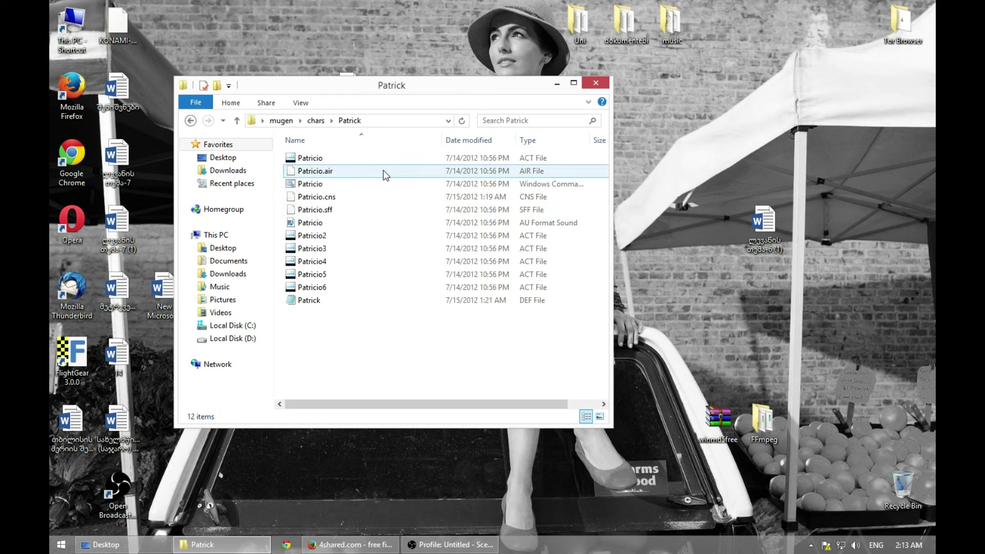
{"action": "left_click", "coordinate": [531, 303]}
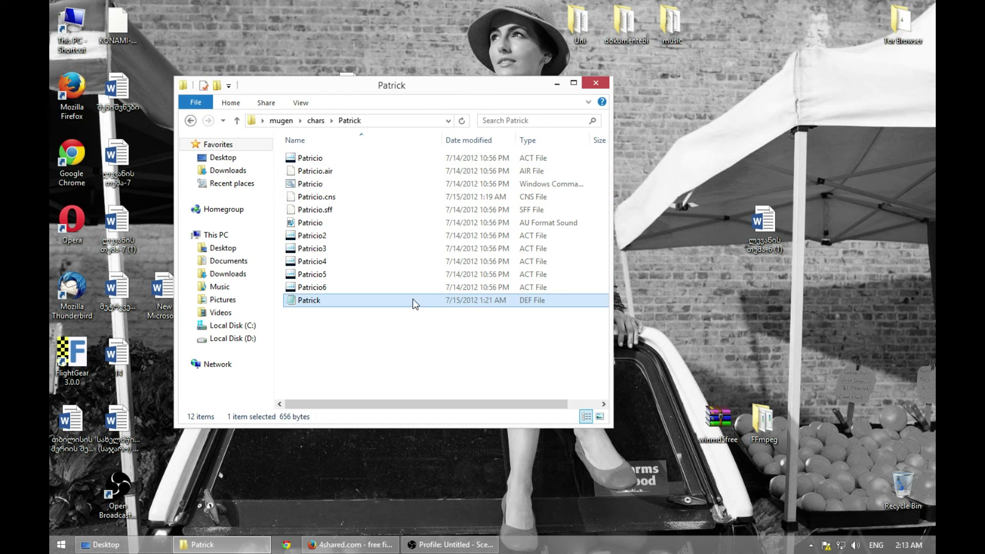
{"action": "left_click", "coordinate": [536, 140]}
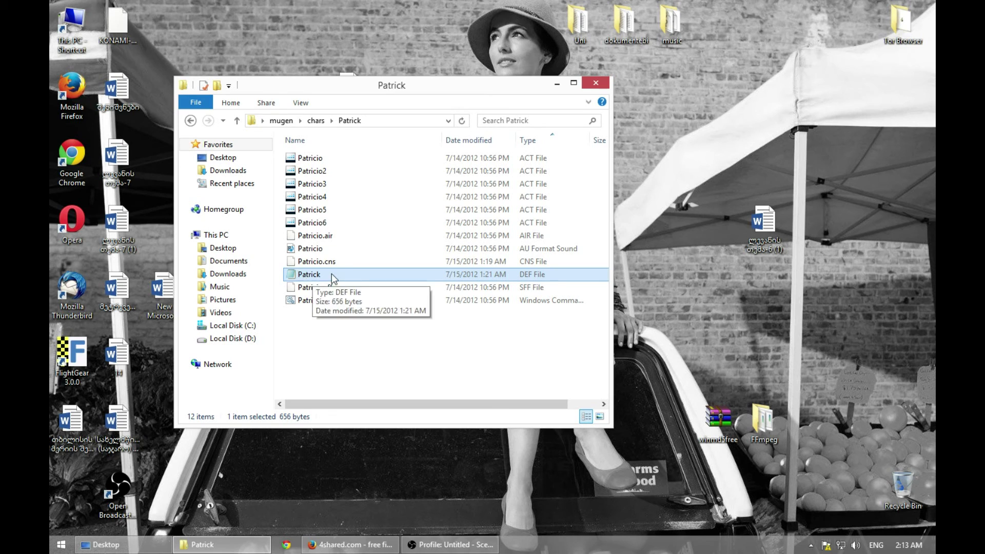
- Copy the DEF file's name from its name field and leave the name unchanged
{"action": "left_click", "coordinate": [312, 276]}
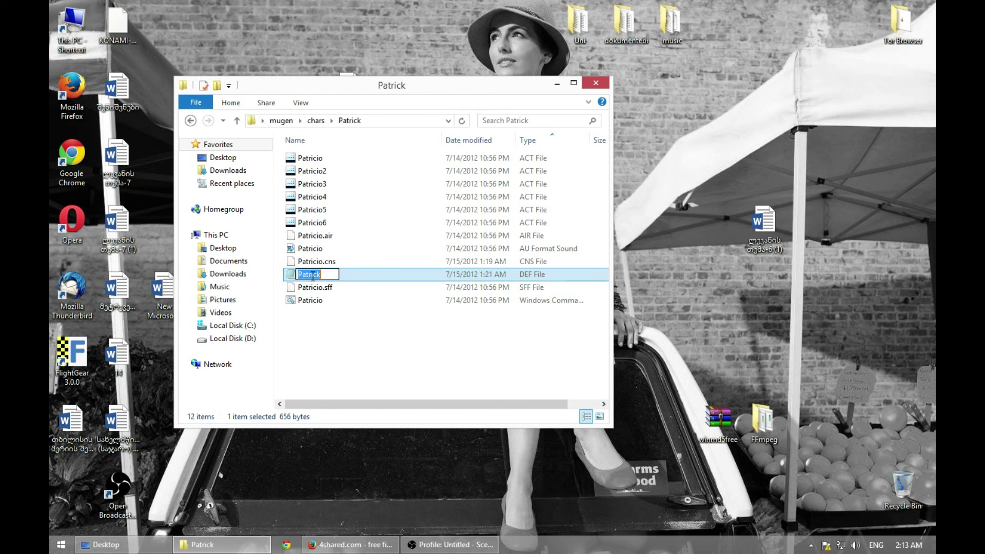
{"action": "right_click", "coordinate": [314, 274]}
{"action": "left_click", "coordinate": [333, 314]}
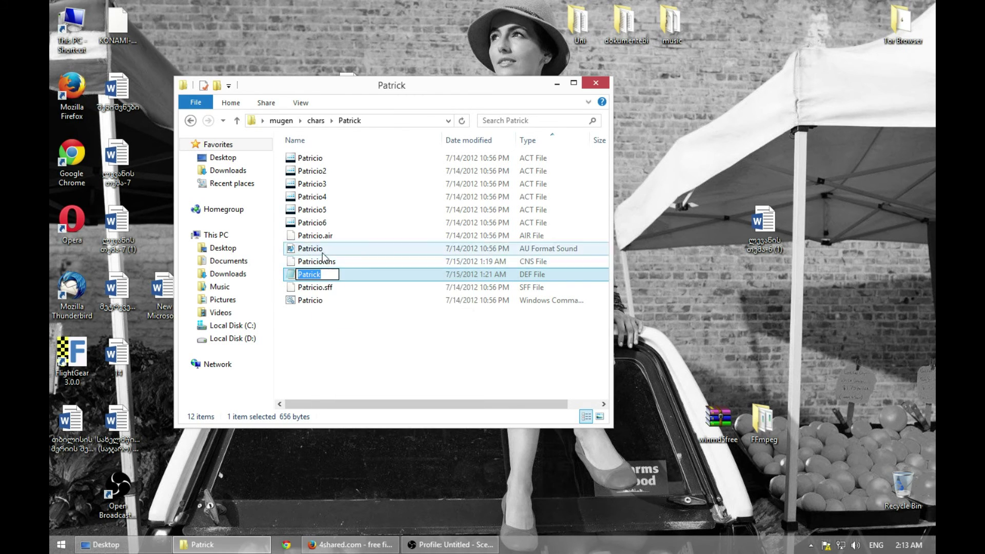
{"action": "left_click", "coordinate": [435, 325]}
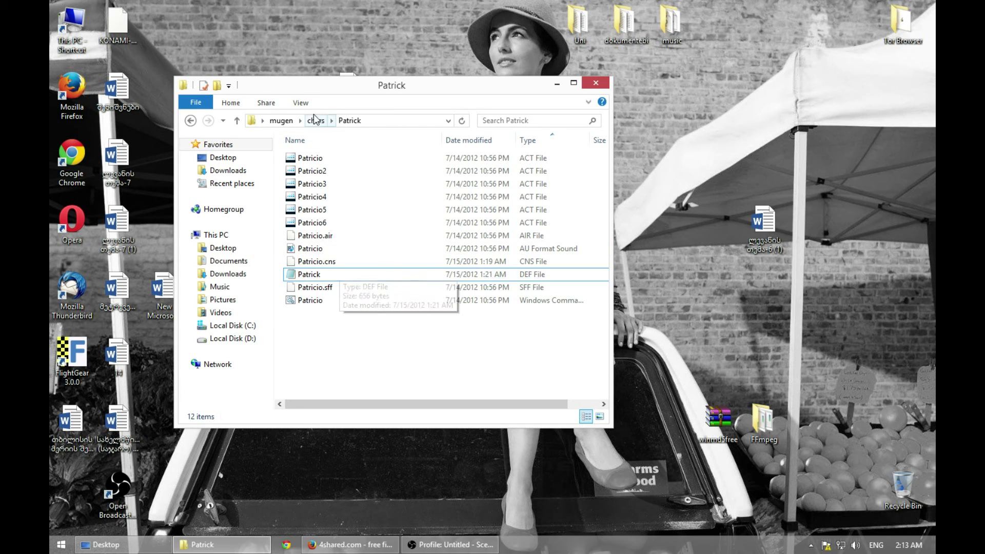
- Show file name extensions, open and close the Patrick.def name for editing, and hide the extensions again
{"action": "left_click", "coordinate": [301, 103]}
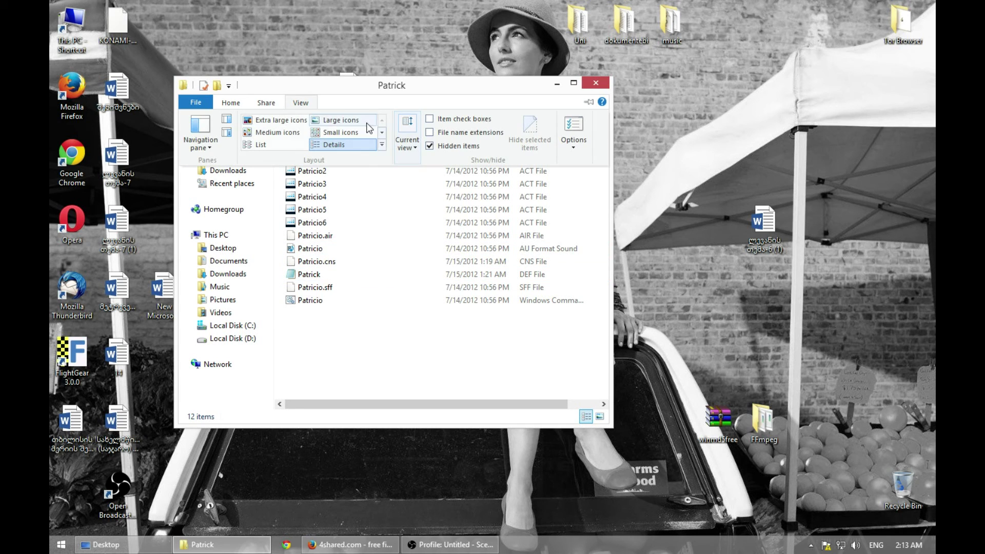
{"action": "left_click", "coordinate": [435, 133]}
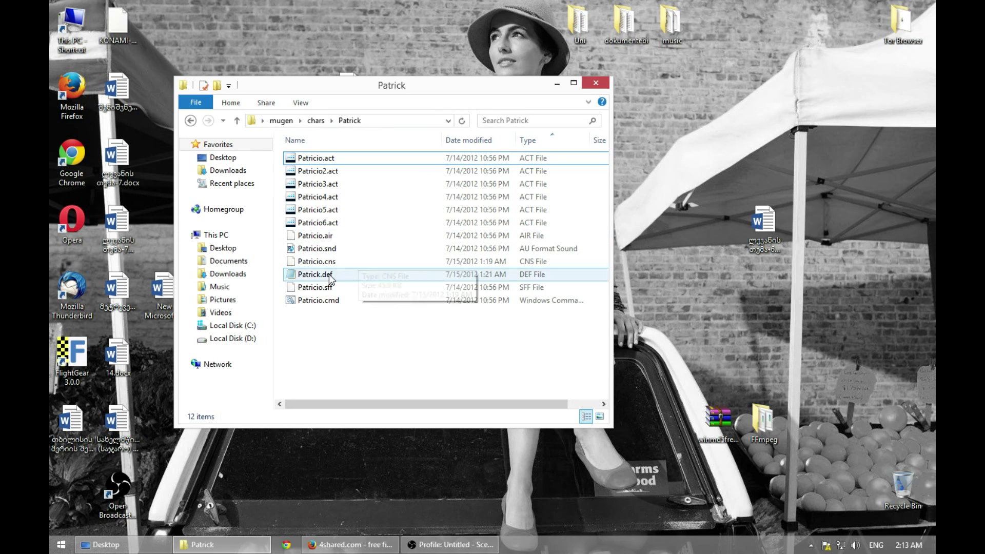
{"action": "left_click", "coordinate": [318, 276]}
{"action": "left_click", "coordinate": [313, 277]}
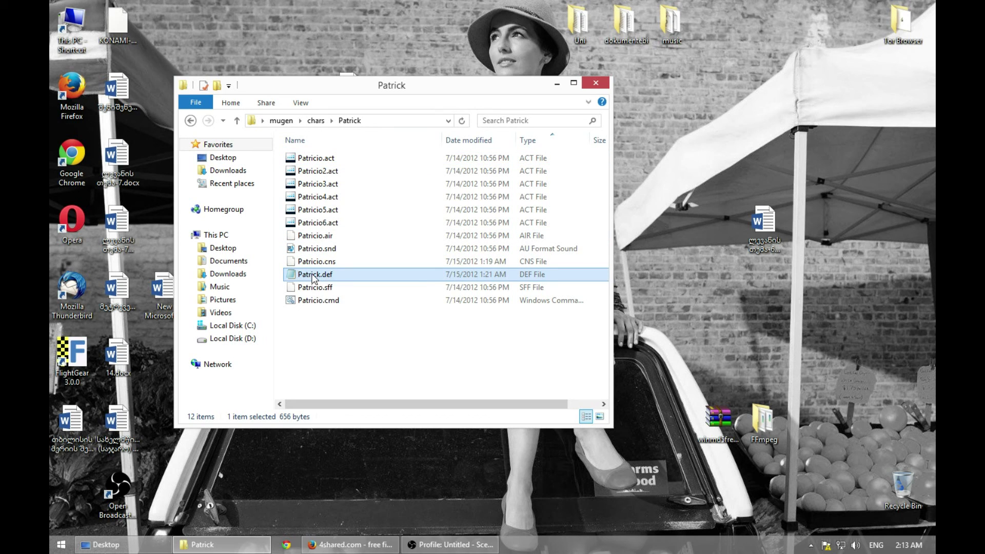
{"action": "left_click", "coordinate": [322, 274]}
{"action": "double_click", "coordinate": [317, 274]}
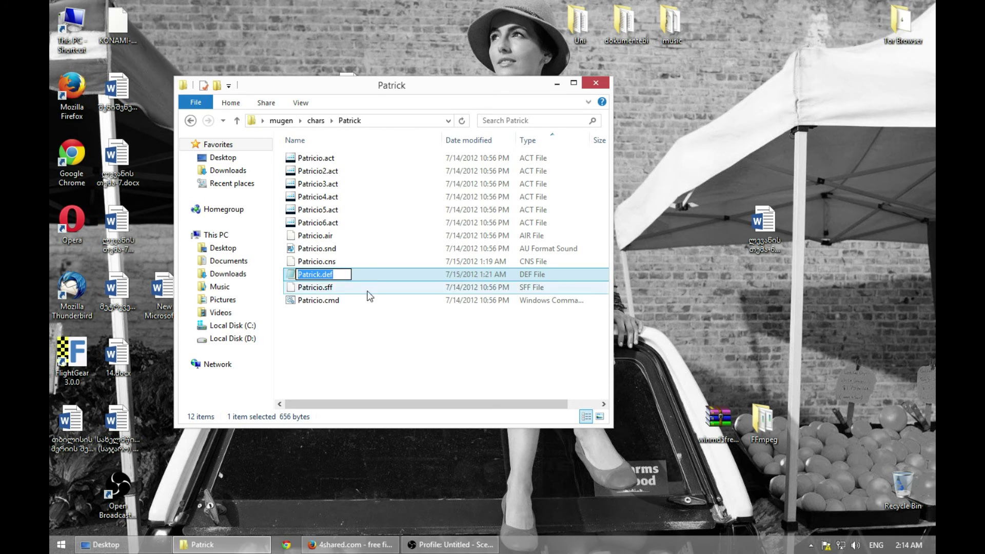
{"action": "key", "text": "Return"}
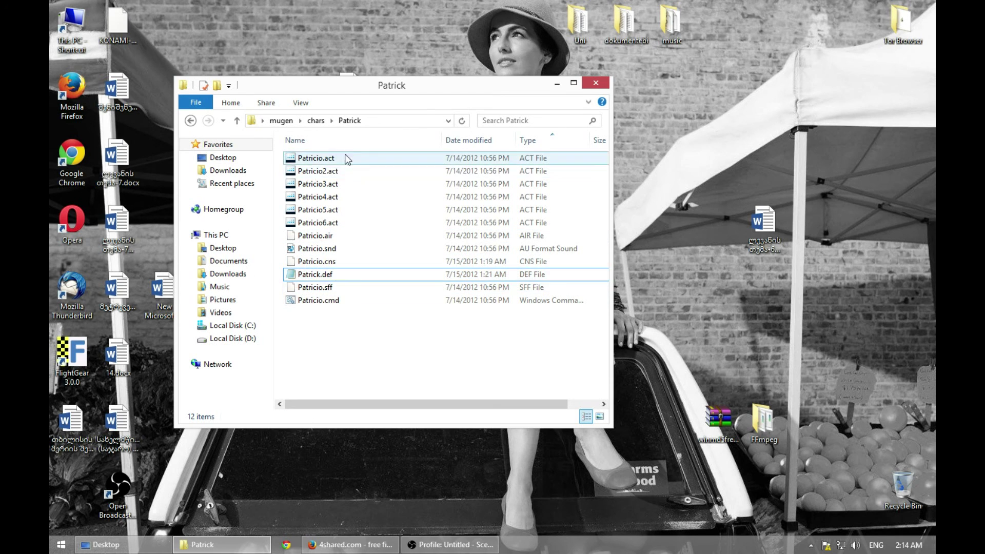
{"action": "left_click", "coordinate": [304, 102]}
{"action": "left_click", "coordinate": [430, 132]}
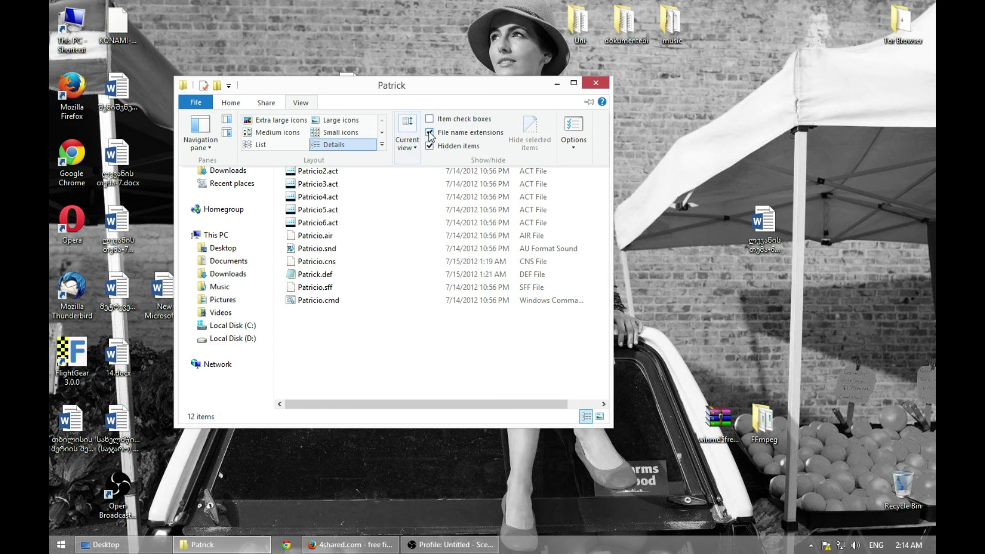
- Copy the name Patrick from the DEF file's name field
{"action": "left_click", "coordinate": [305, 278]}
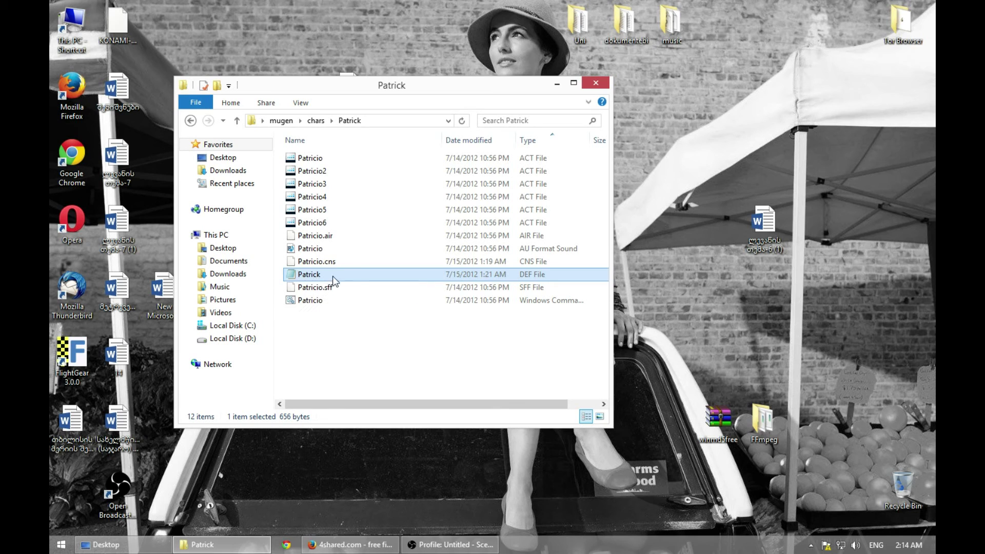
{"action": "left_click", "coordinate": [319, 277]}
{"action": "right_click", "coordinate": [319, 279]}
{"action": "left_click", "coordinate": [359, 316]}
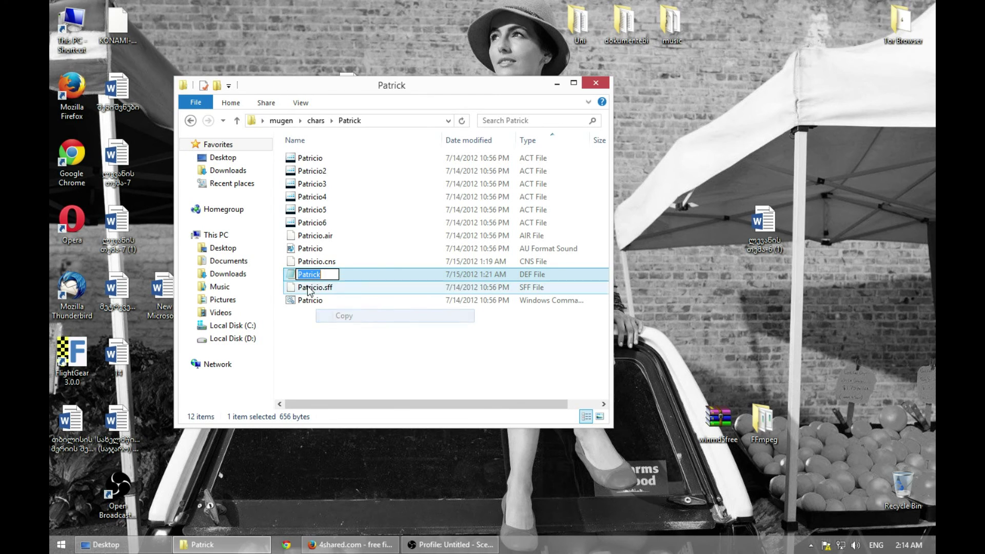
- Leave the DEF file's name unchanged and open the select DEF file from mugen's data folder in Notepad
{"action": "left_click", "coordinate": [483, 334]}
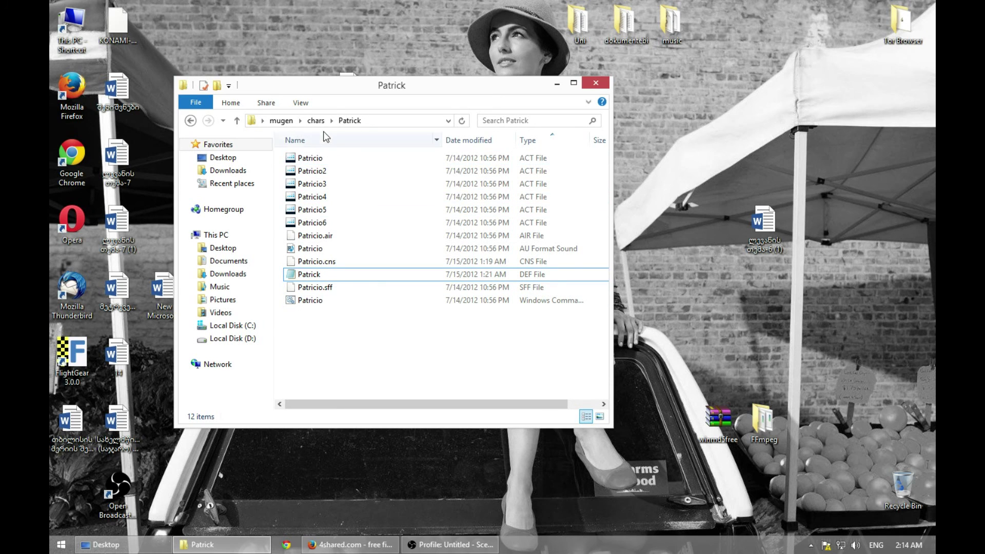
{"action": "left_click", "coordinate": [316, 120]}
{"action": "left_click", "coordinate": [281, 120]}
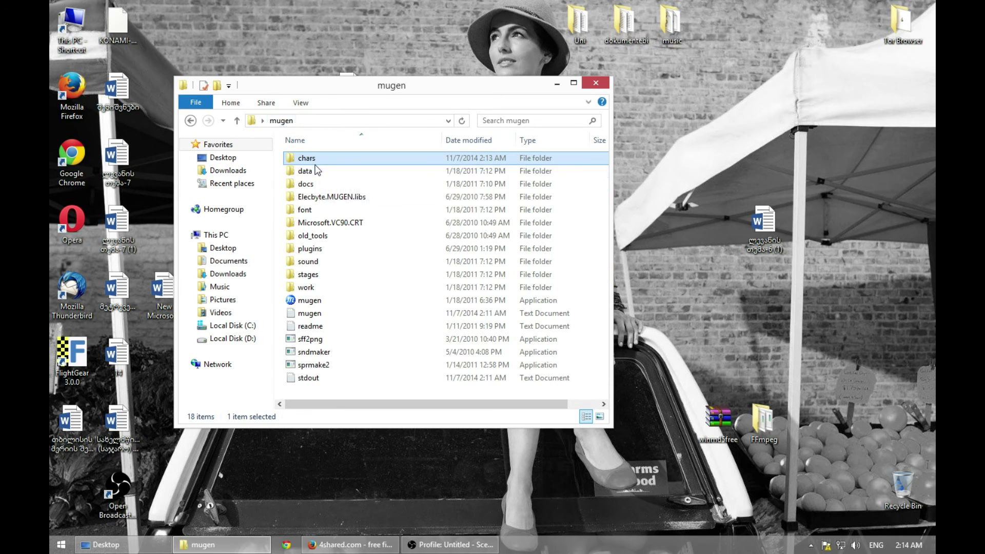
{"action": "double_click", "coordinate": [305, 172]}
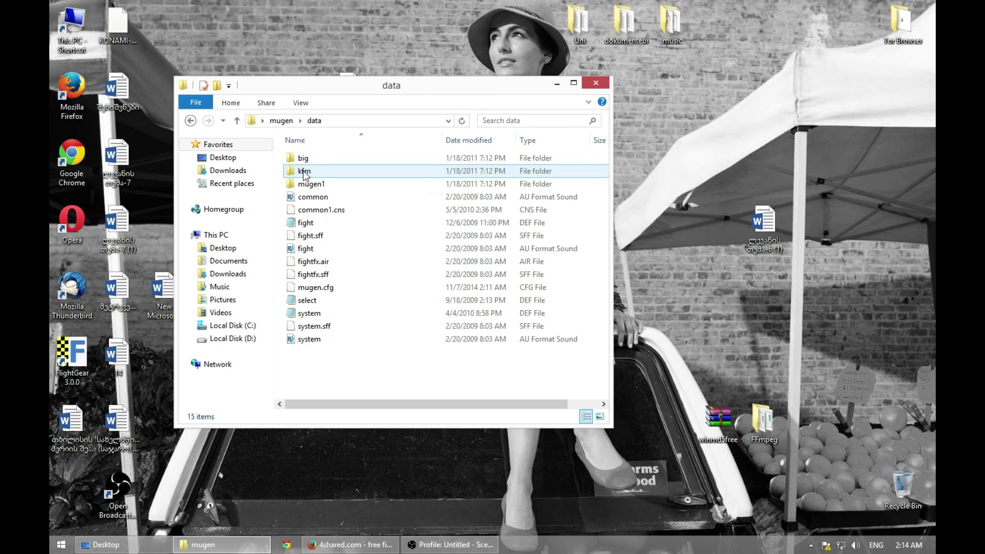
{"action": "left_click", "coordinate": [309, 302]}
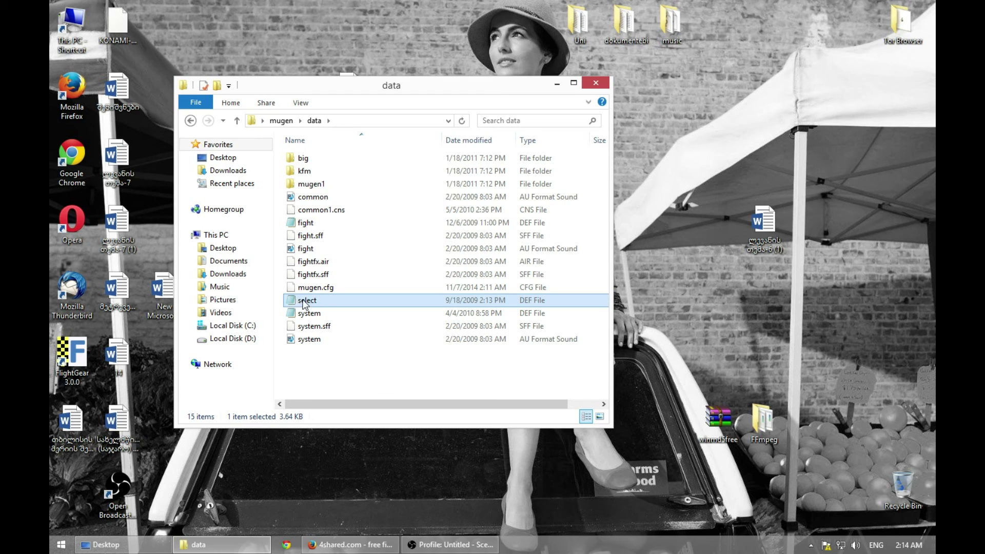
{"action": "right_click", "coordinate": [306, 304]}
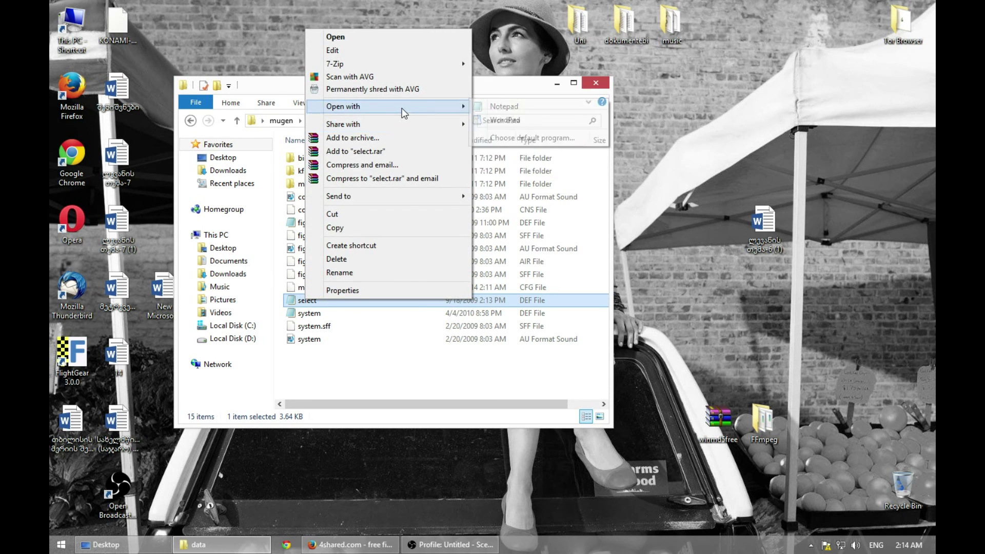
{"action": "mouse_move", "coordinate": [457, 109]}
{"action": "left_click", "coordinate": [492, 108]}
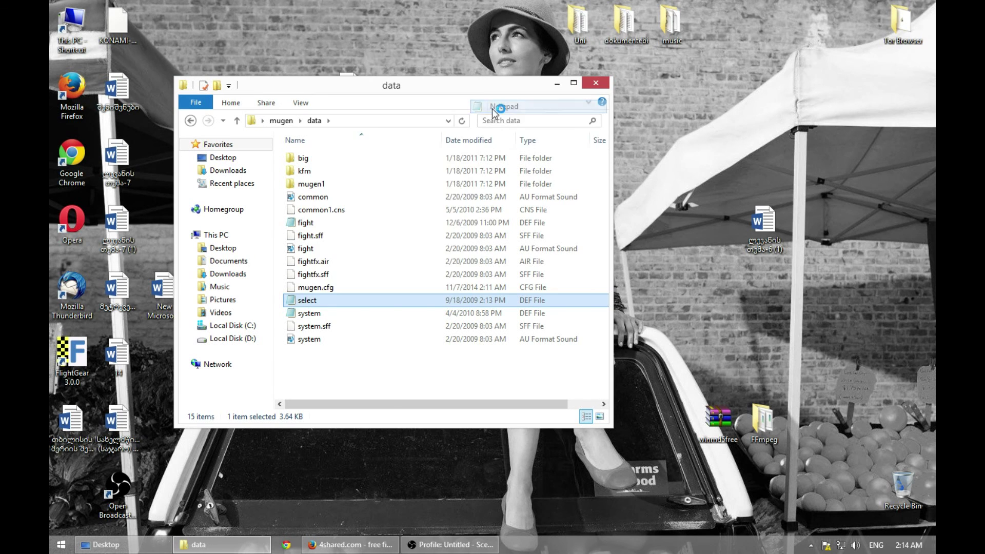
- Add a line starting with "Patrick," below the kfm720 entry in the character list
{"action": "scroll", "coordinate": [294, 192], "scroll_direction": "down", "scroll_amount": 5}
{"action": "scroll", "coordinate": [294, 192], "scroll_direction": "down", "scroll_amount": 18}
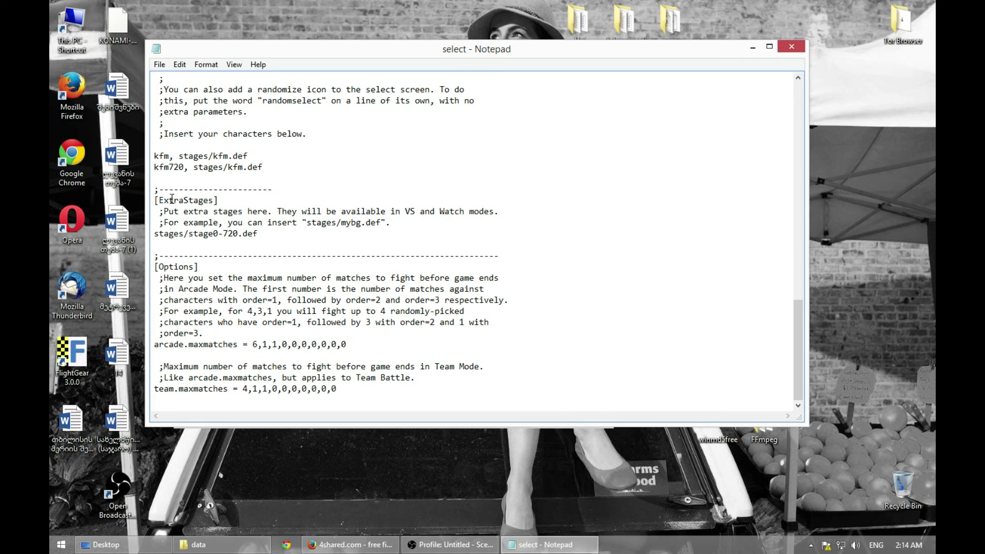
{"action": "left_click_drag", "start_coordinate": [179, 134], "coordinate": [325, 141]}
{"action": "left_click", "coordinate": [176, 136]}
{"action": "key", "text": "Return"}
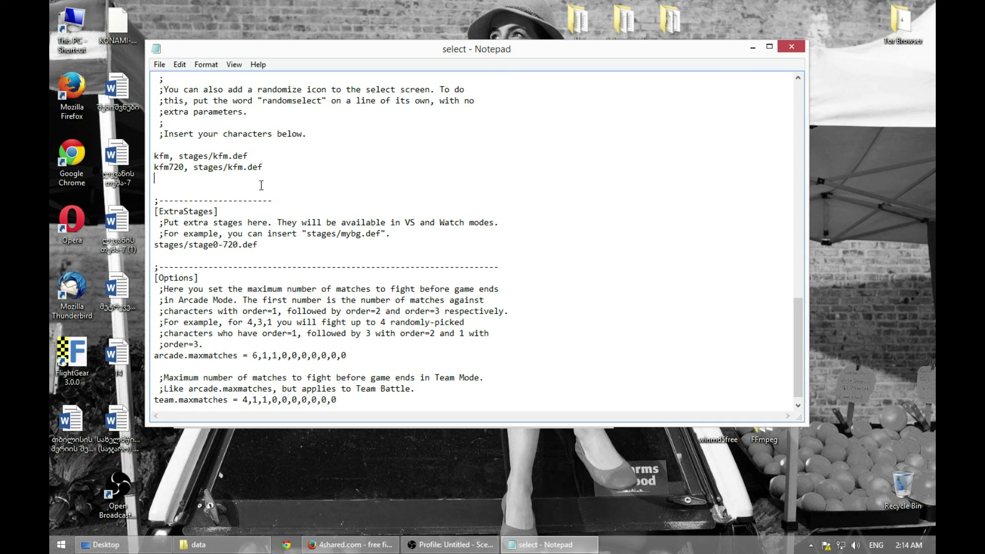
{"action": "right_click", "coordinate": [179, 180]}
{"action": "left_click", "coordinate": [188, 226]}
{"action": "right_click", "coordinate": [209, 176]}
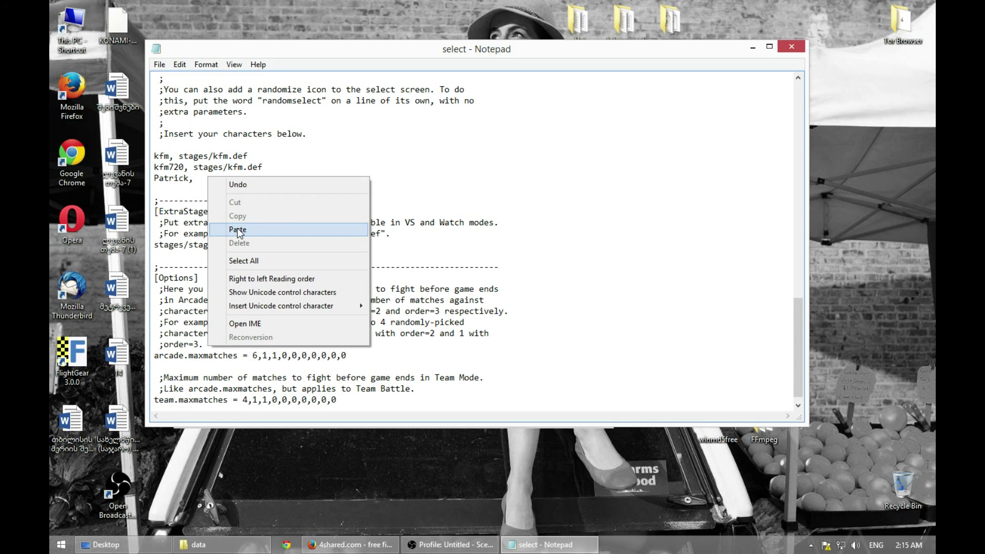
{"action": "left_click", "coordinate": [237, 229]}
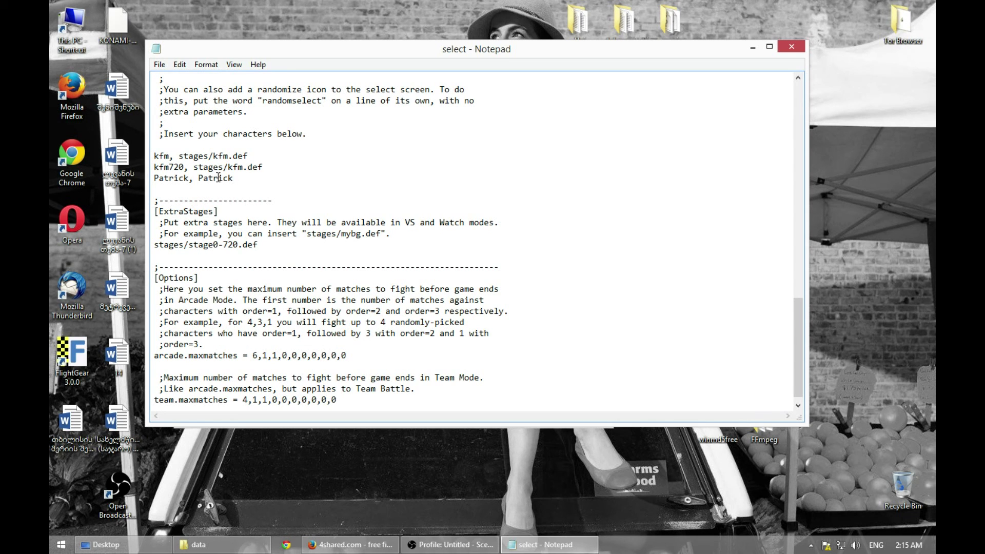
{"action": "left_click_drag", "start_coordinate": [200, 178], "coordinate": [256, 181]}
{"action": "key", "text": "super+c"}
{"action": "key", "text": "BackSpace"}
- Complete the Patrick entry with the stage path "stages/Patrick.def", following the pattern of the kfm720 line
{"action": "left_click_drag", "start_coordinate": [199, 181], "coordinate": [228, 169]}
{"action": "left_click", "coordinate": [199, 168]}
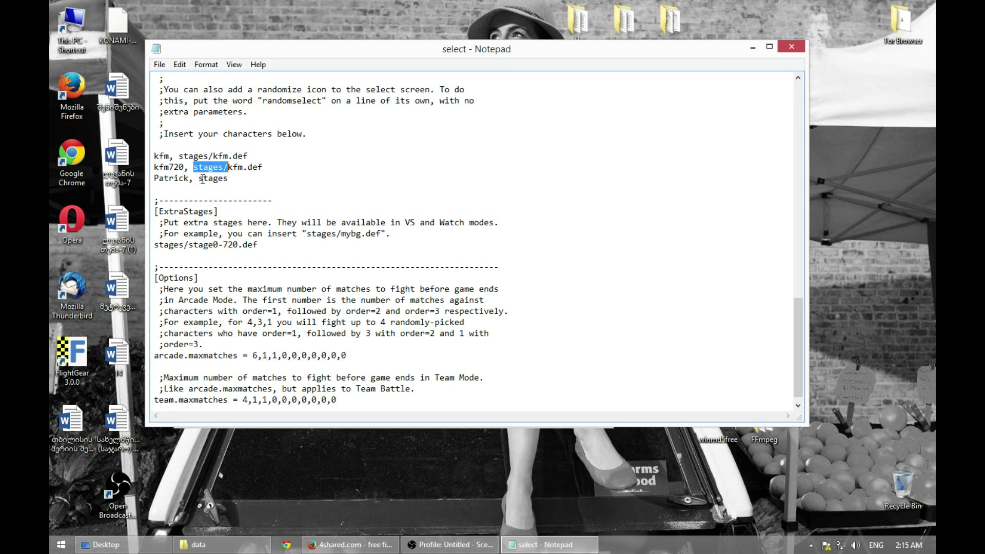
{"action": "left_click", "coordinate": [237, 181]}
{"action": "type", "text": "/"}
{"action": "right_click", "coordinate": [248, 171]}
{"action": "left_click", "coordinate": [282, 226]}
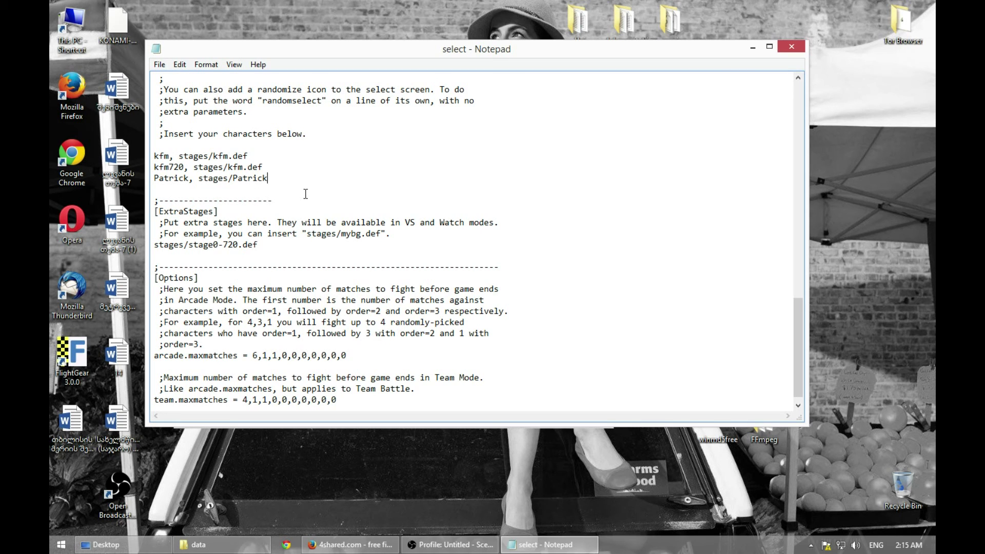
{"action": "type", "text": ".def"}
- Open the Patrick folder in chars, select its DEF file and move the window clear of the character entries
{"action": "left_click", "coordinate": [242, 544]}
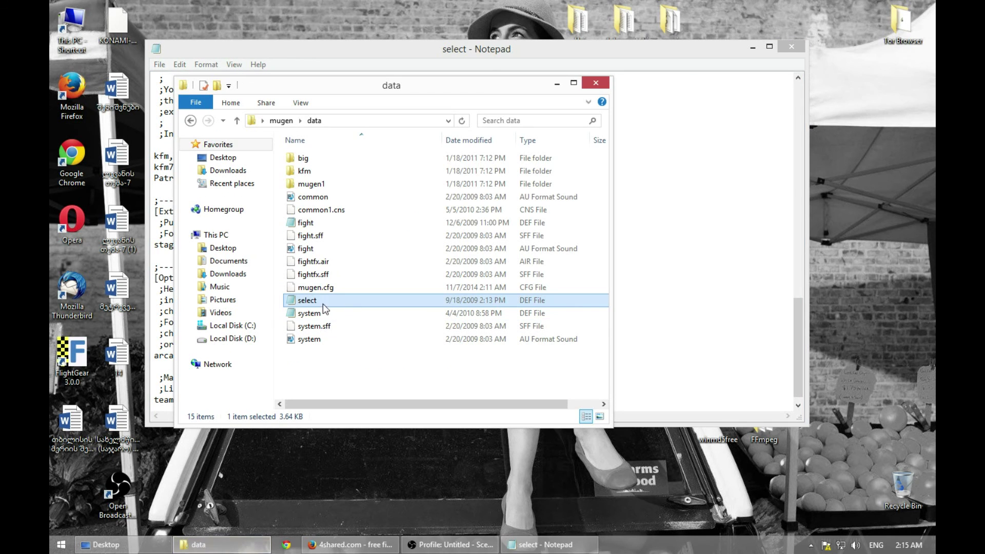
{"action": "left_click", "coordinate": [282, 120]}
{"action": "double_click", "coordinate": [320, 157]}
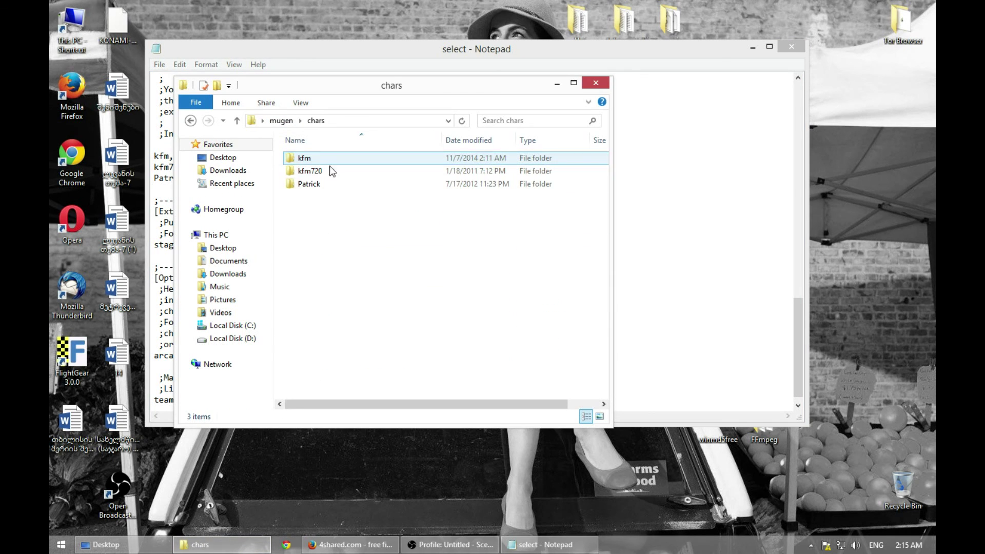
{"action": "double_click", "coordinate": [314, 183]}
{"action": "left_click", "coordinate": [314, 277]}
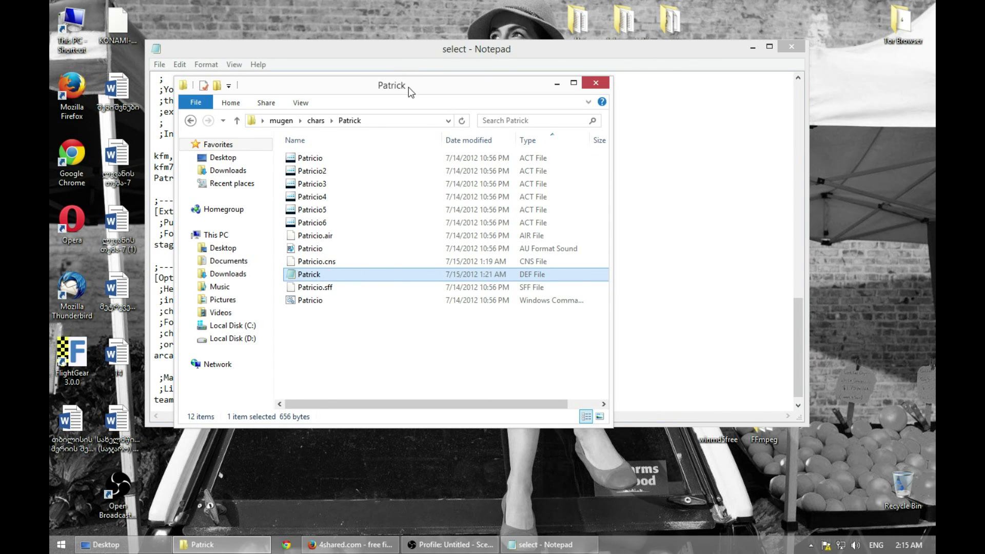
{"action": "left_click_drag", "start_coordinate": [408, 87], "coordinate": [645, 160]}
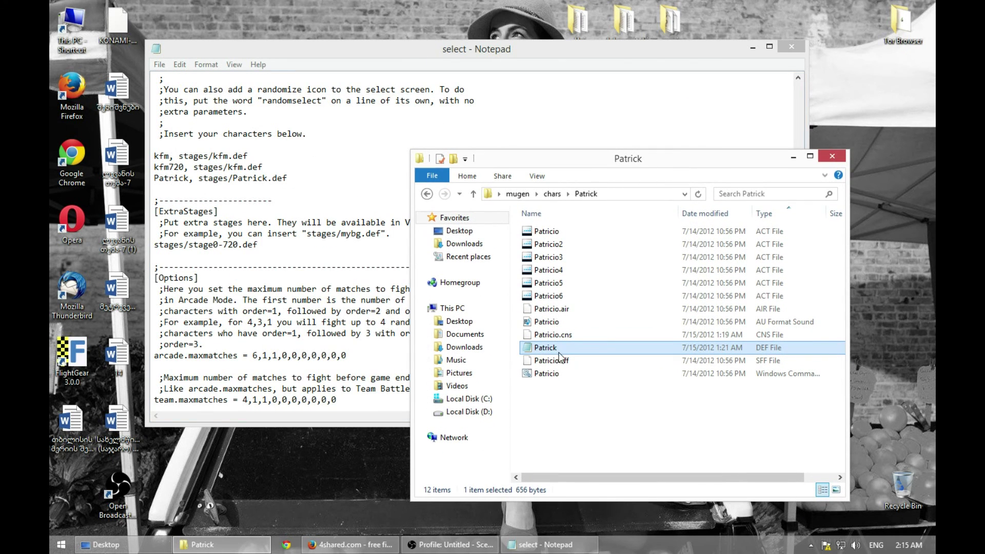
- Show file name extensions to check the DEF file's full name, and hide the extensions again
{"action": "left_click", "coordinate": [537, 176]}
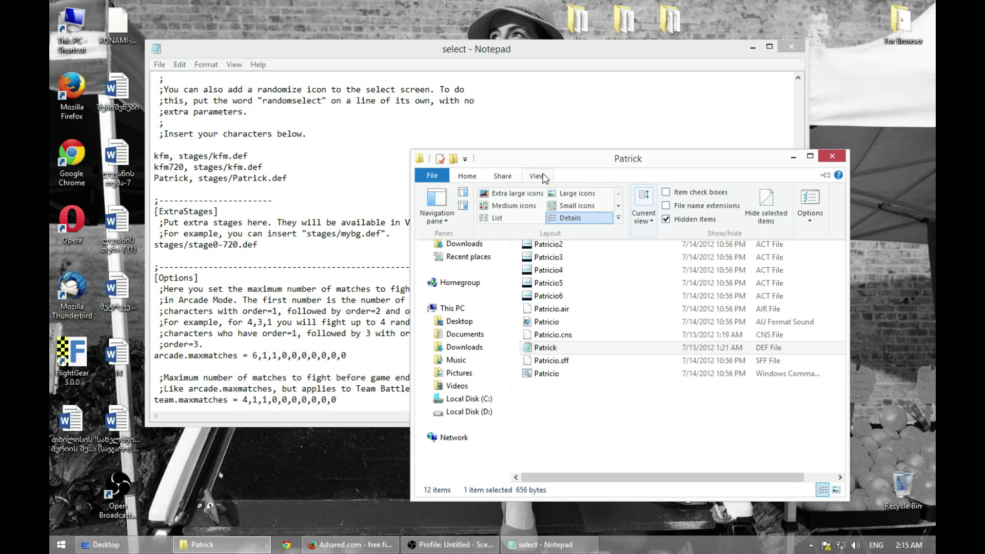
{"action": "left_click", "coordinate": [667, 207]}
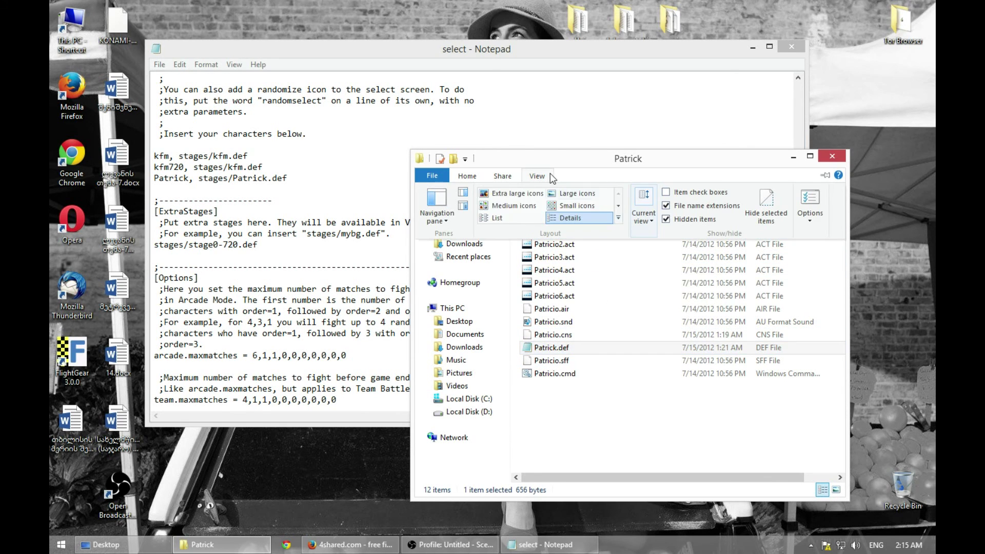
{"action": "left_click", "coordinate": [544, 348]}
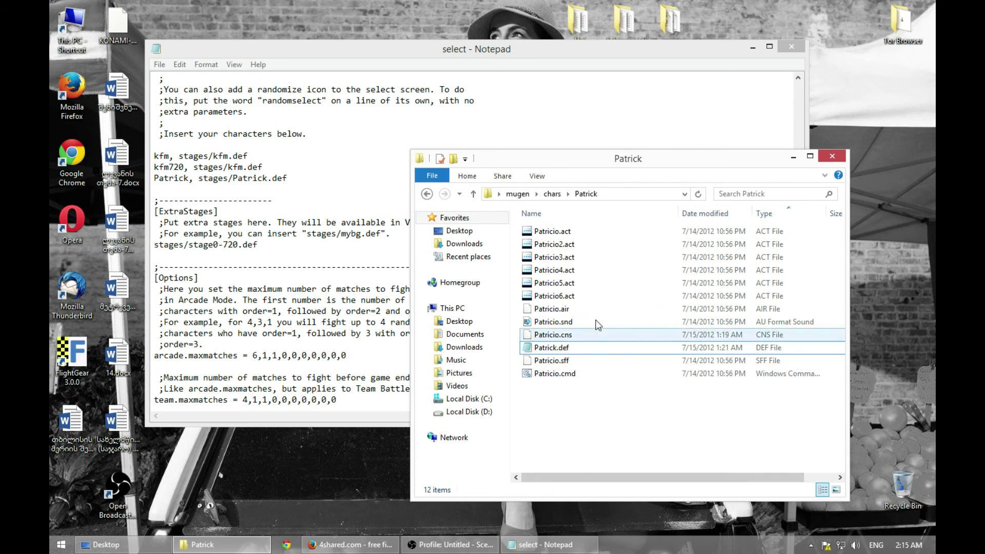
{"action": "left_click", "coordinate": [535, 177]}
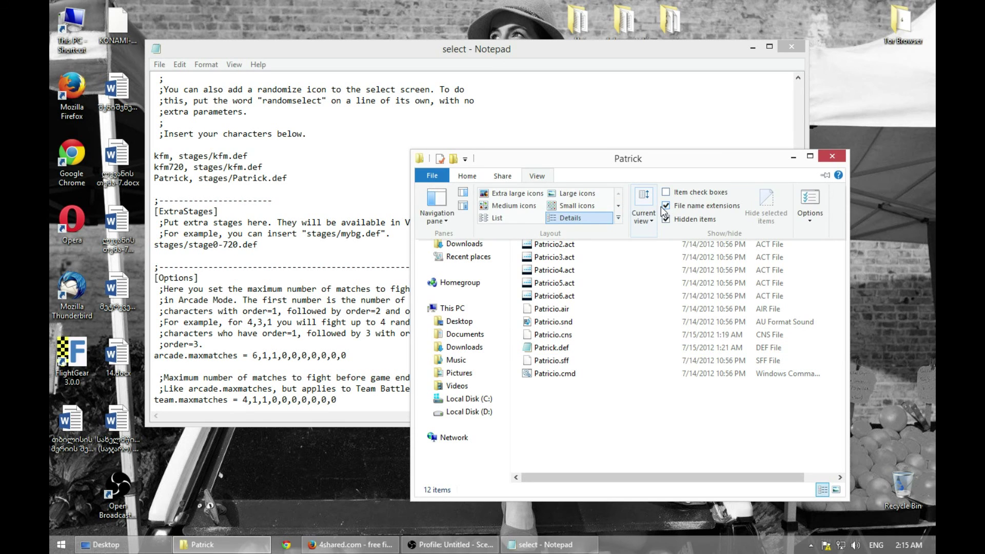
{"action": "left_click", "coordinate": [666, 206]}
- Save the edited select file and close Notepad
{"action": "left_click", "coordinate": [218, 167]}
{"action": "left_click", "coordinate": [159, 64]}
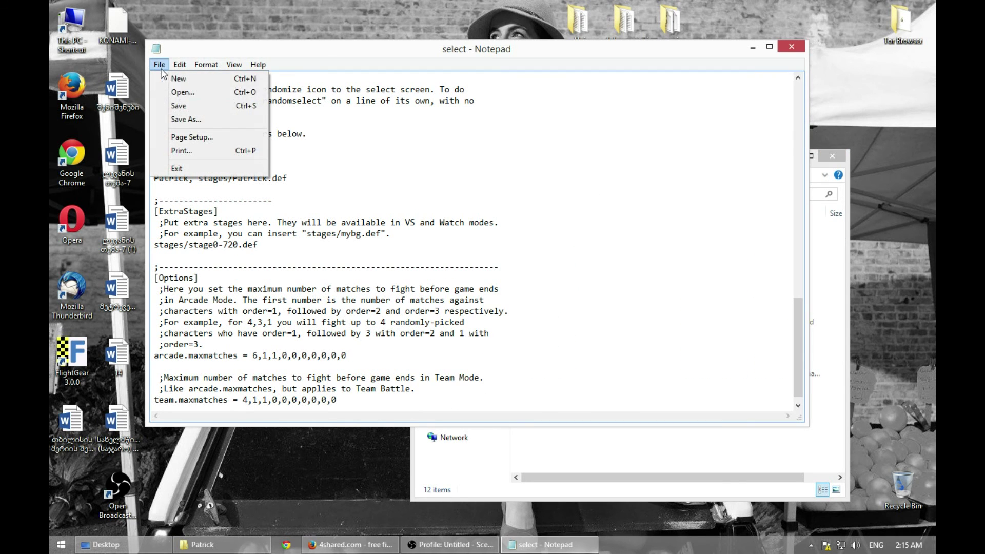
{"action": "left_click", "coordinate": [172, 104]}
{"action": "left_click", "coordinate": [791, 48]}
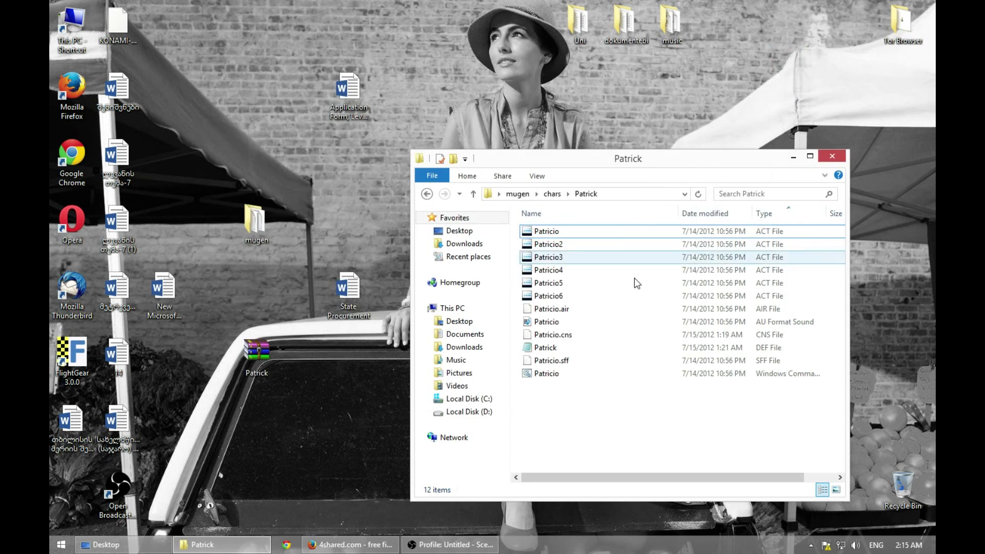
- Return to the mugen folder, move its window off the lower right and launch the mugen application
{"action": "left_click", "coordinate": [550, 199]}
{"action": "left_click", "coordinate": [522, 195]}
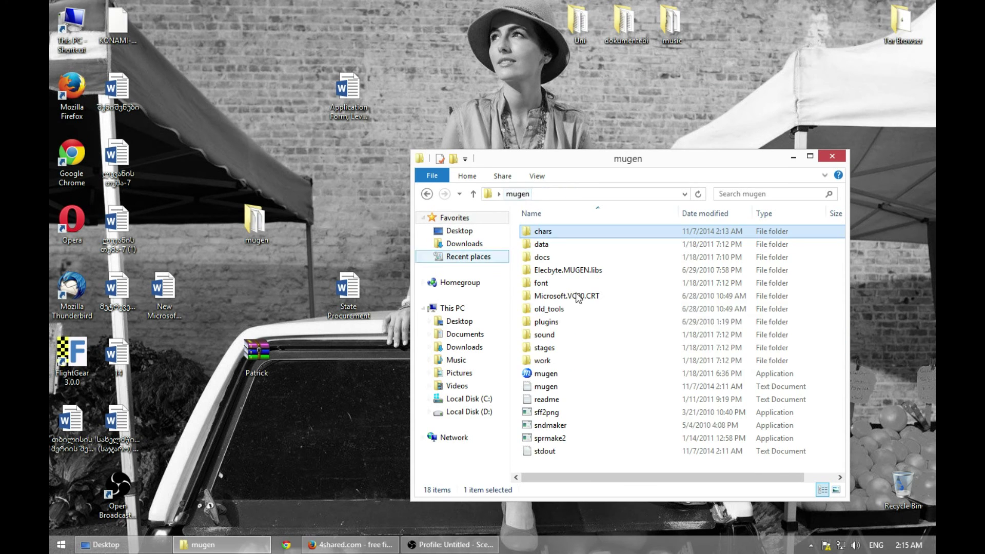
{"action": "left_click_drag", "start_coordinate": [578, 159], "coordinate": [396, 106]}
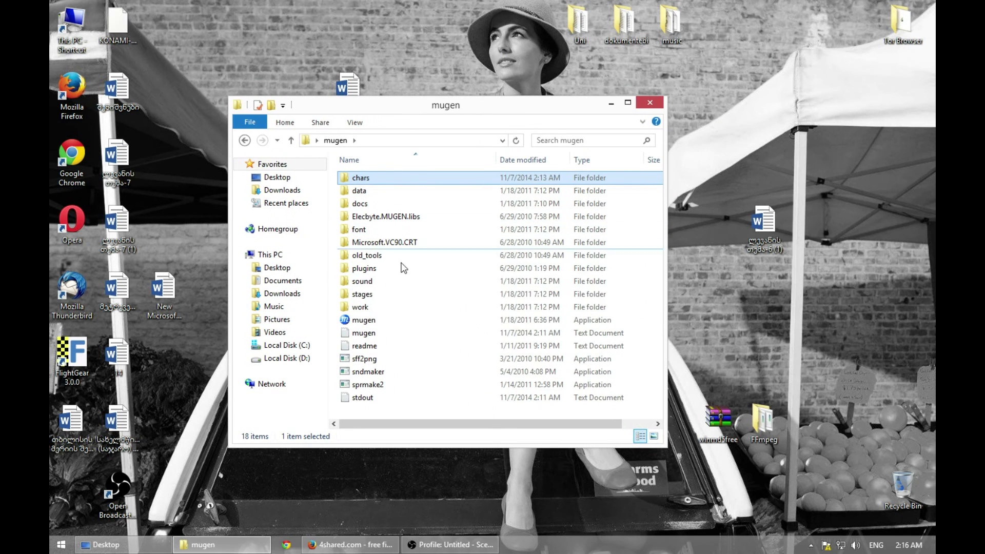
{"action": "double_click", "coordinate": [372, 317]}
{"action": "left_click", "coordinate": [533, 286]}
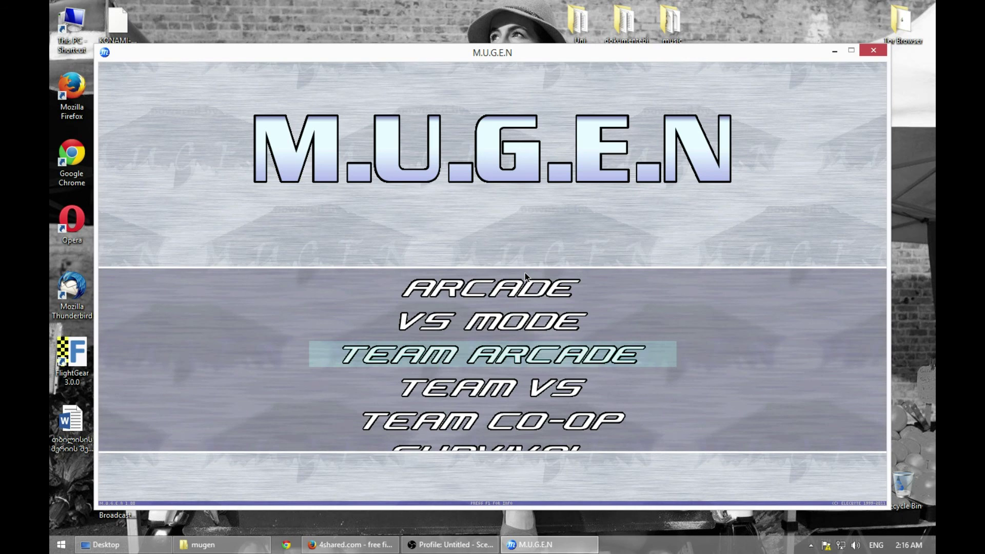
- Start Arcade mode with Patrick Star as the fighter to test the character, and quit the game
{"action": "key", "text": "Up"}
{"action": "key", "text": "Up"}
{"action": "key", "text": "Return"}
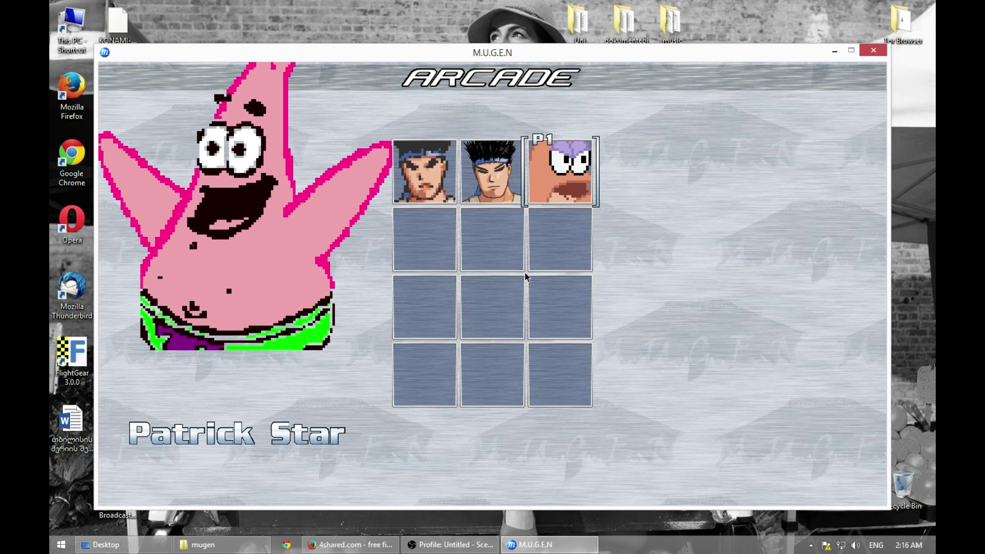
{"action": "key", "text": "Return"}
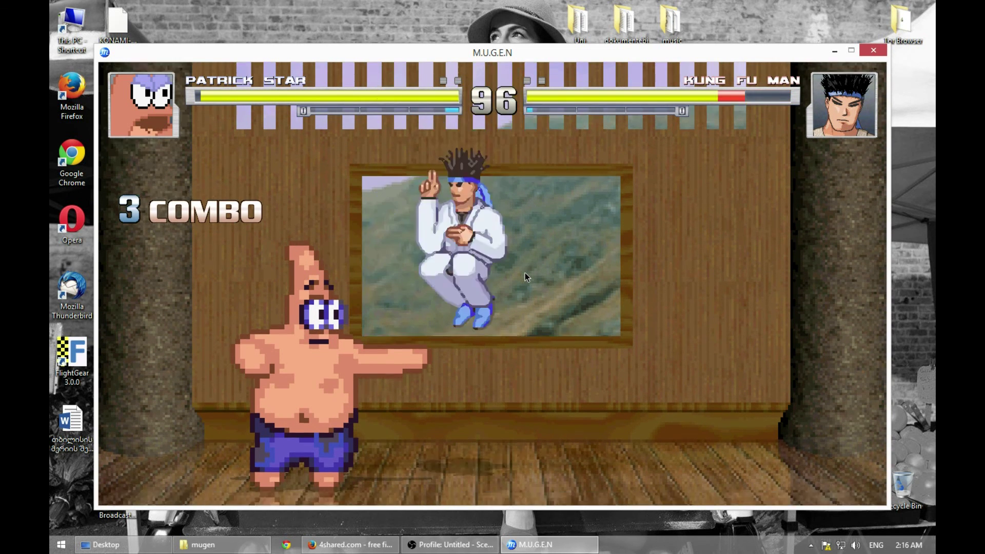
{"action": "key", "text": "Escape"}
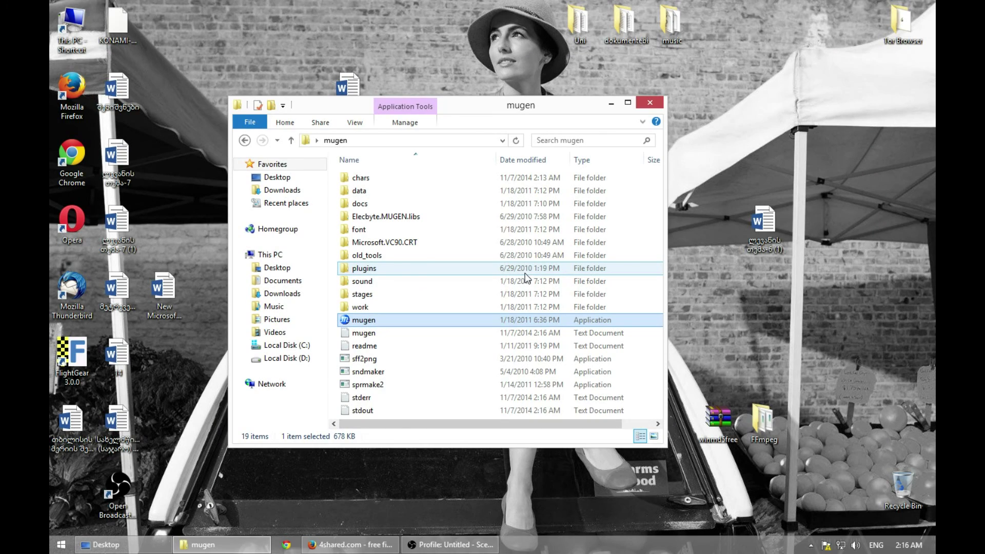
- Switch to Firefox, close the 4shared page and open the Characters category of the M.U.G.E.N Database wiki
{"action": "left_click", "coordinate": [350, 545]}
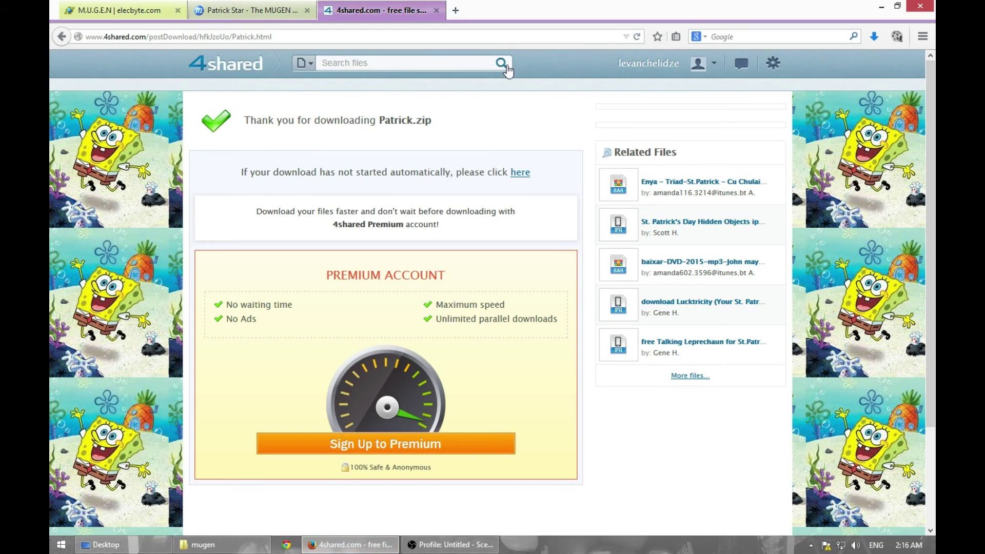
{"action": "middle_click", "coordinate": [406, 18]}
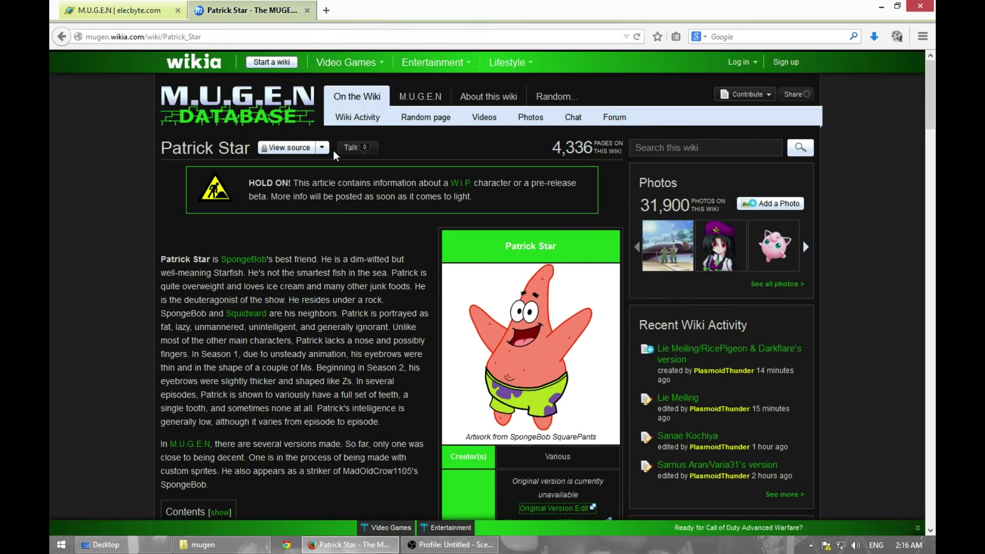
{"action": "mouse_move", "coordinate": [419, 101]}
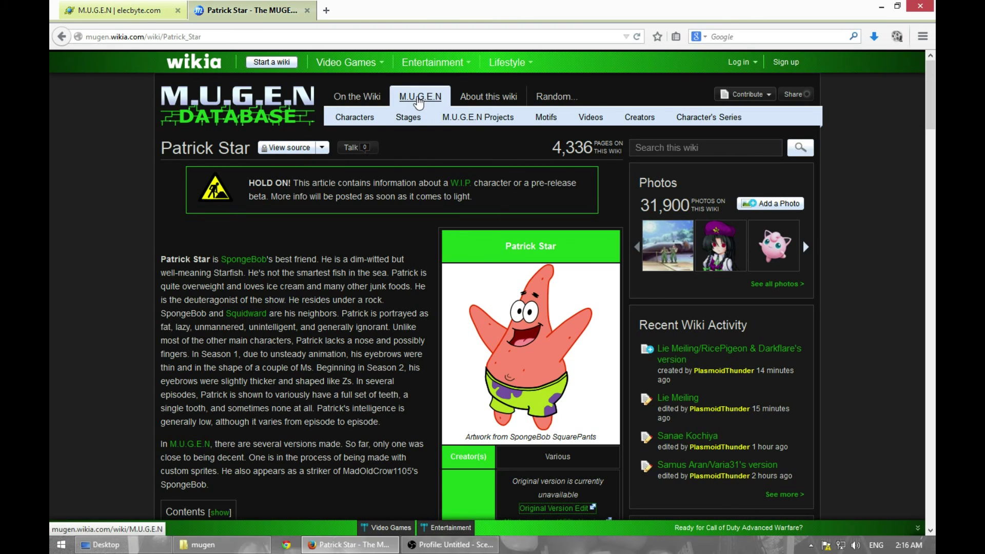
{"action": "left_click", "coordinate": [379, 118]}
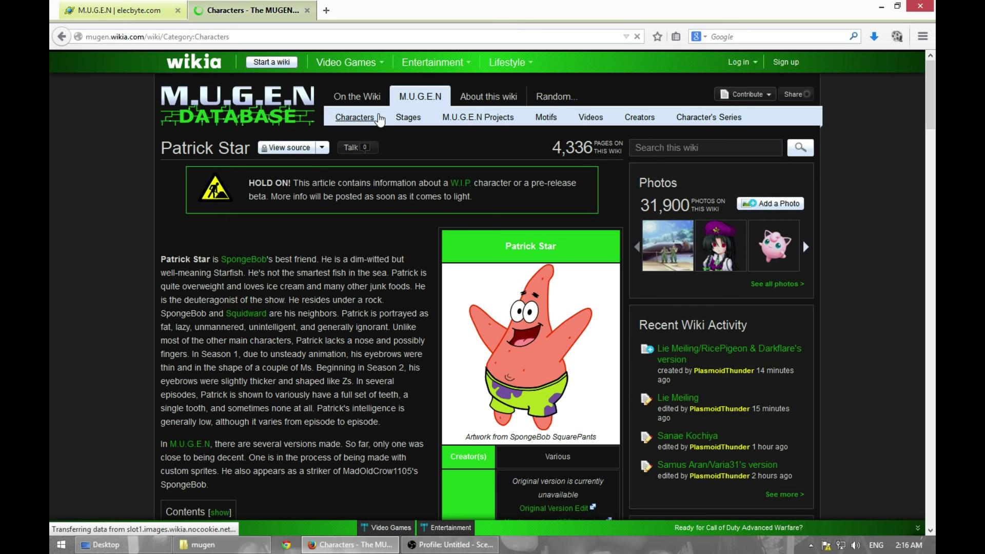
- Browse the character subcategories on page 2 and return to page 1
{"action": "scroll", "coordinate": [356, 310], "scroll_direction": "down", "scroll_amount": 10}
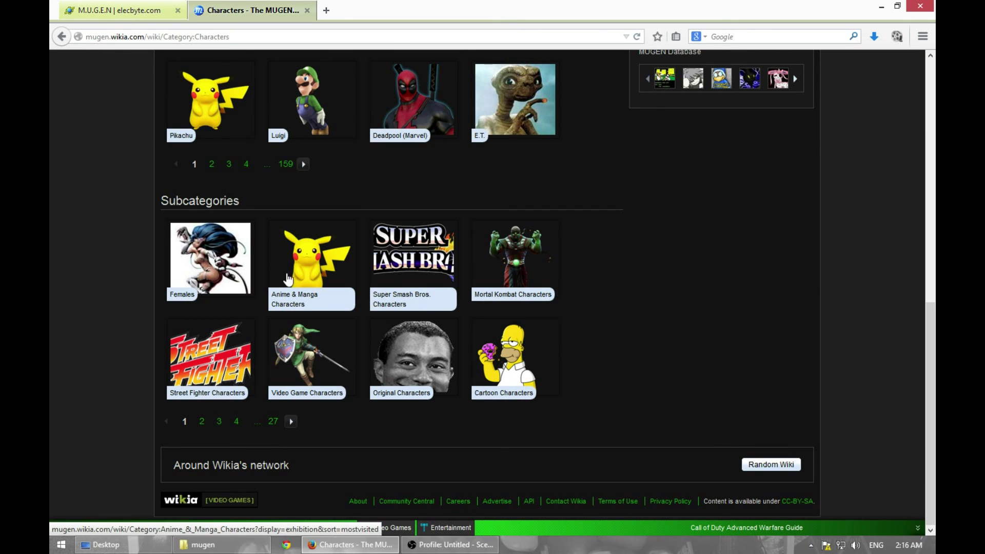
{"action": "left_click", "coordinate": [201, 421]}
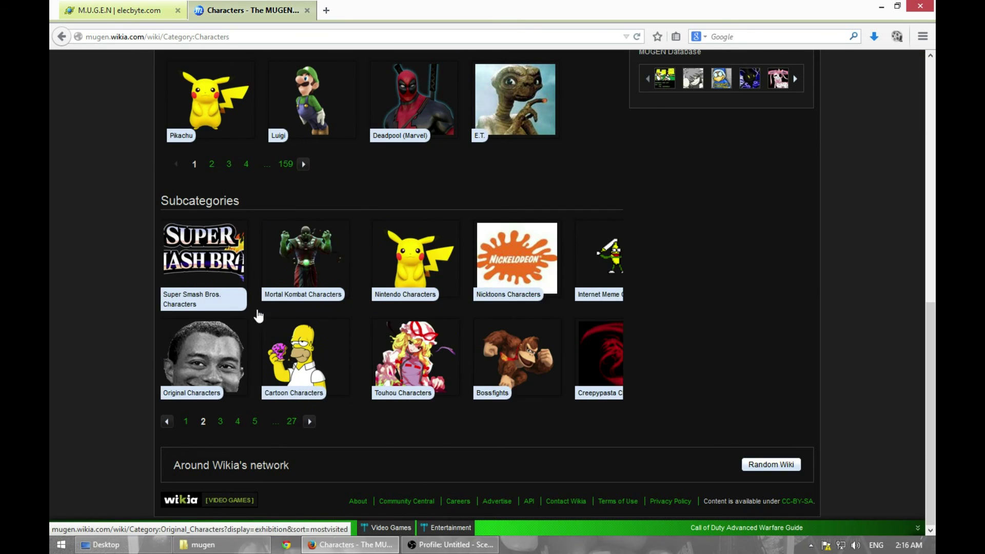
{"action": "left_click", "coordinate": [186, 424]}
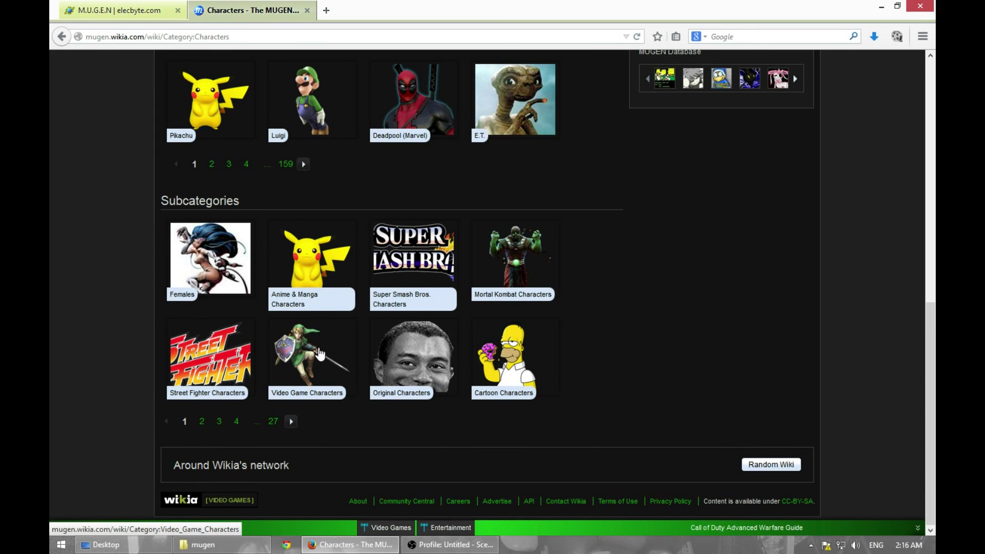
- Open the Video Game Characters subcategory and, from page 2 of its listing, open the Peter Griffin page
{"action": "left_click", "coordinate": [319, 352]}
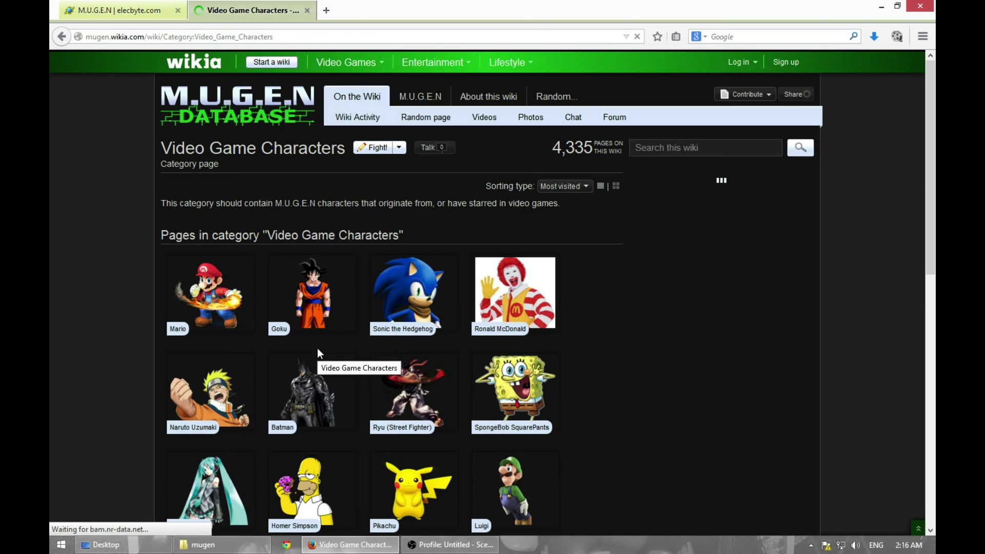
{"action": "scroll", "coordinate": [329, 317], "scroll_direction": "down", "scroll_amount": 3}
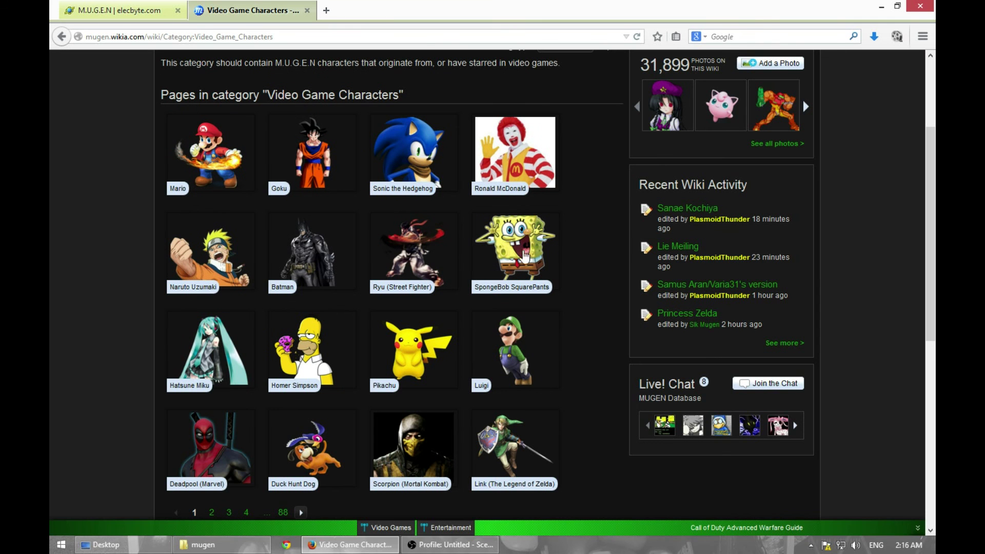
{"action": "scroll", "coordinate": [473, 268], "scroll_direction": "down", "scroll_amount": 3}
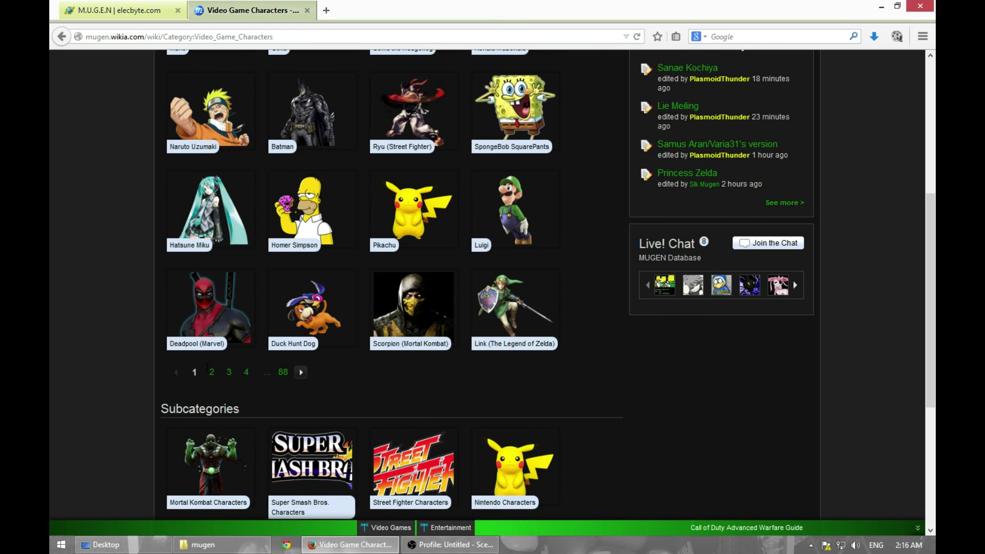
{"action": "left_click", "coordinate": [211, 373]}
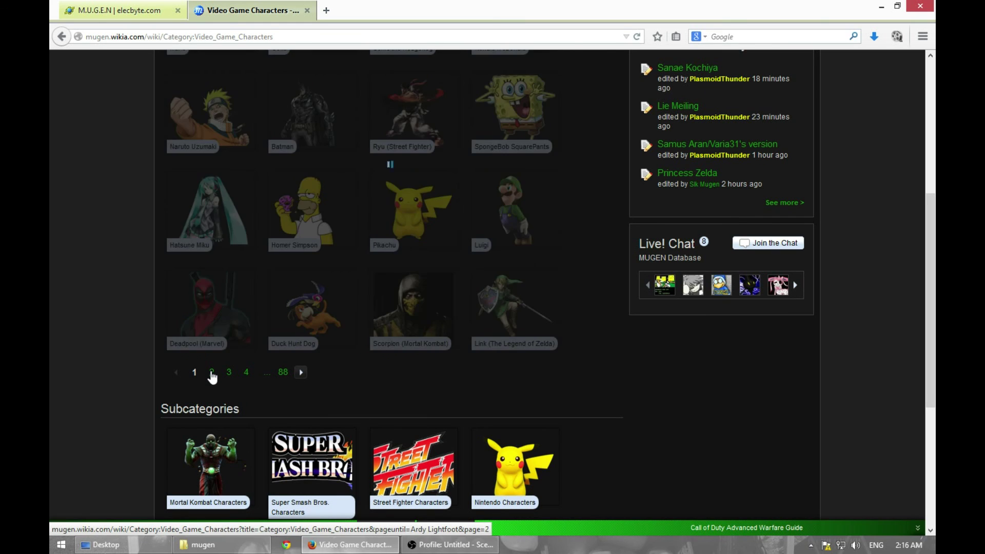
{"action": "scroll", "coordinate": [344, 266], "scroll_direction": "up", "scroll_amount": 3}
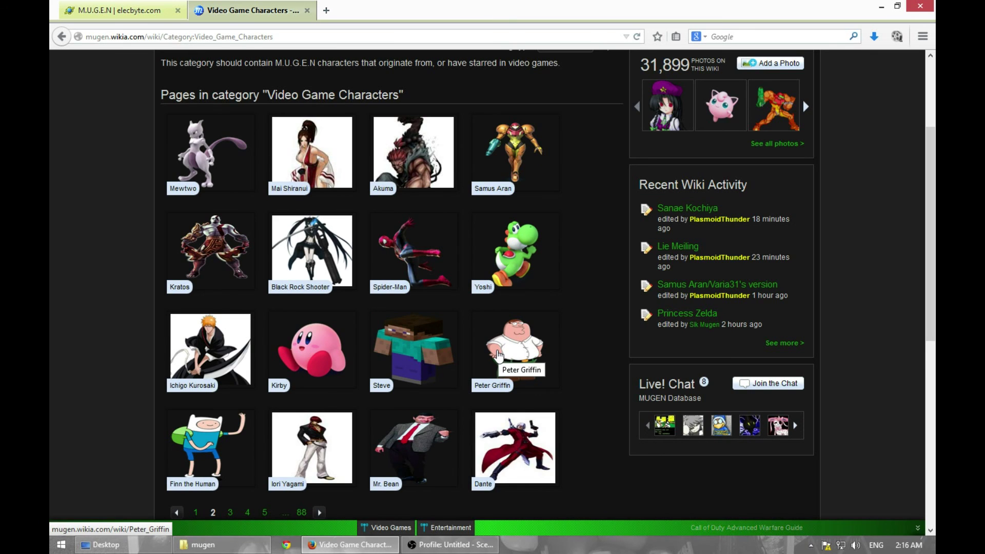
{"action": "left_click", "coordinate": [502, 350]}
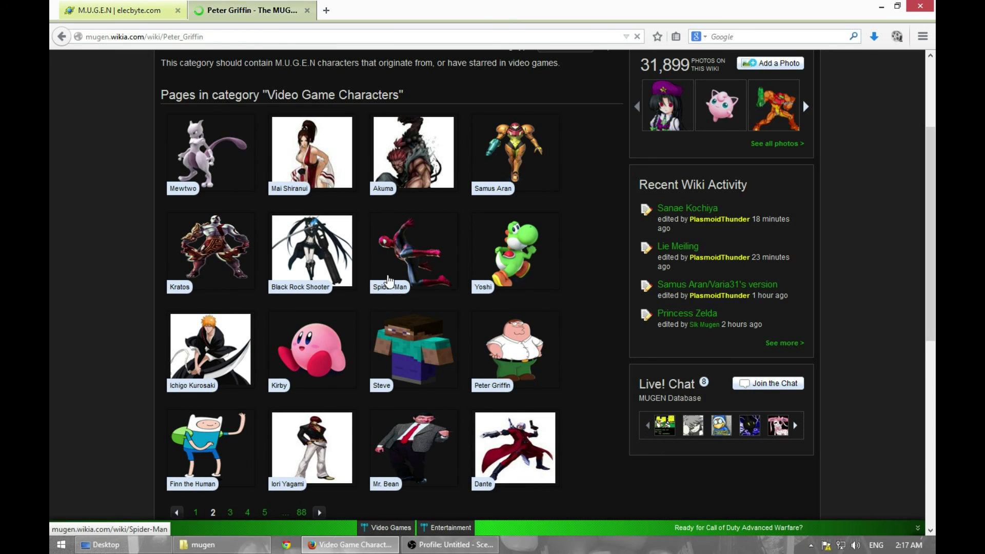
- Open DarkSpinDoctor's version from Peter Griffin's download list and go to the download links on its page
{"action": "scroll", "coordinate": [337, 305], "scroll_direction": "down", "scroll_amount": 5}
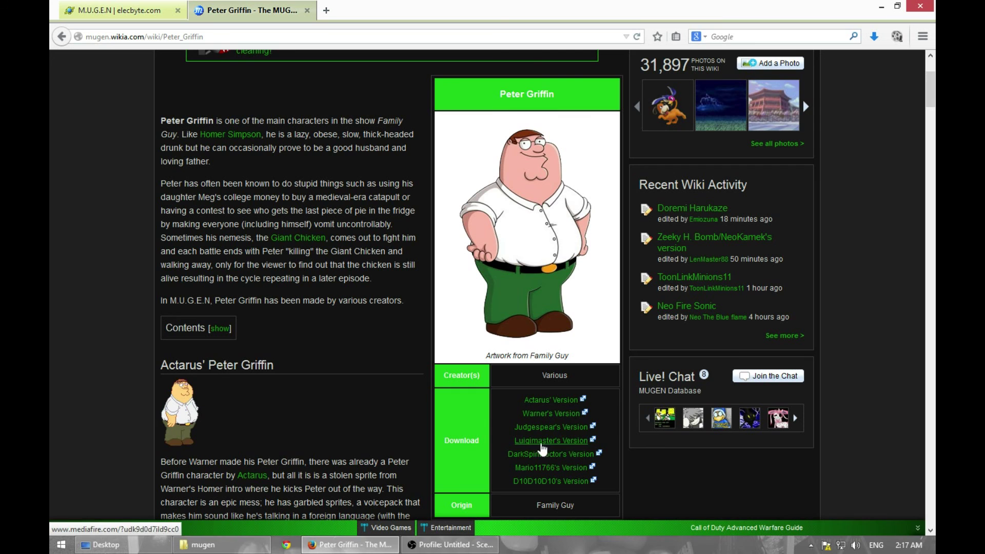
{"action": "left_click", "coordinate": [544, 463]}
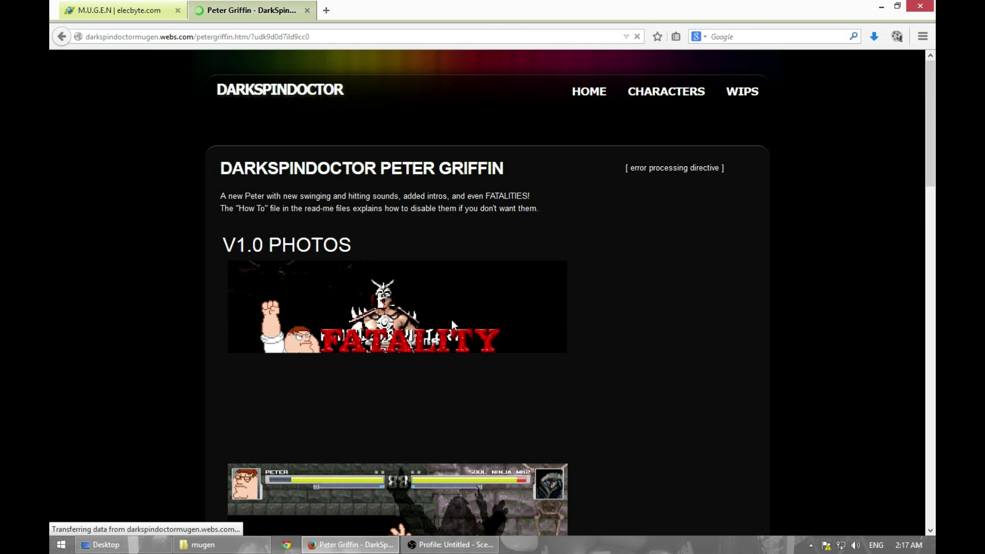
{"action": "scroll", "coordinate": [451, 319], "scroll_direction": "down", "scroll_amount": 10}
{"action": "scroll", "coordinate": [450, 319], "scroll_direction": "down", "scroll_amount": 5}
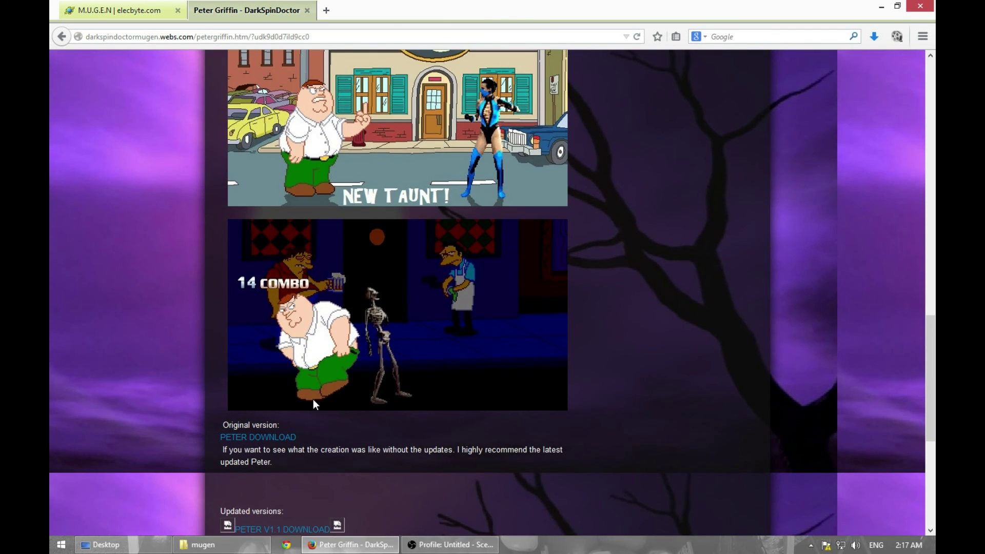
{"action": "scroll", "coordinate": [313, 399], "scroll_direction": "down", "scroll_amount": 3}
- Leave the original version's download page and download Peter V1.2 instead, saving DarkSpinDoctor_PeterV1.2.rar to the Desktop
{"action": "left_click", "coordinate": [256, 280]}
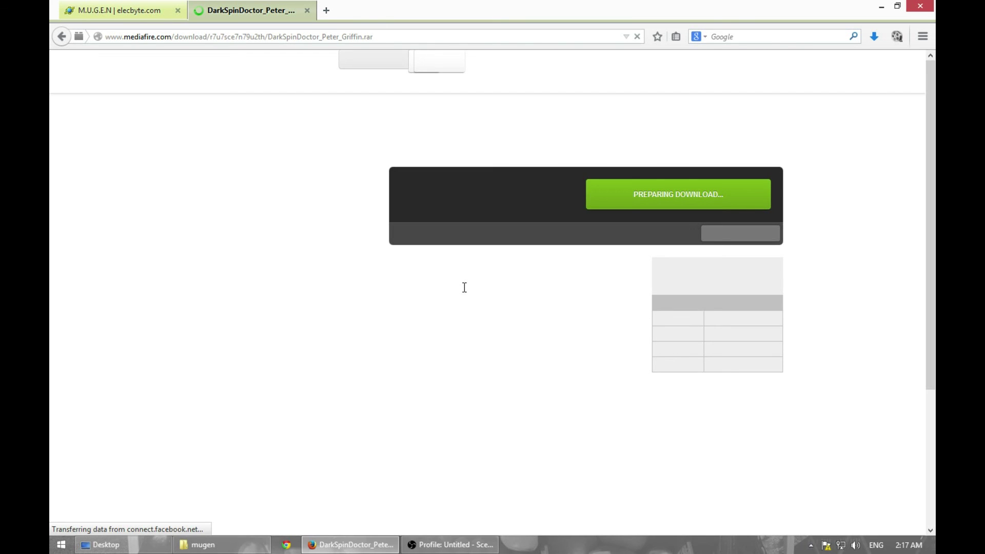
{"action": "left_click", "coordinate": [62, 36]}
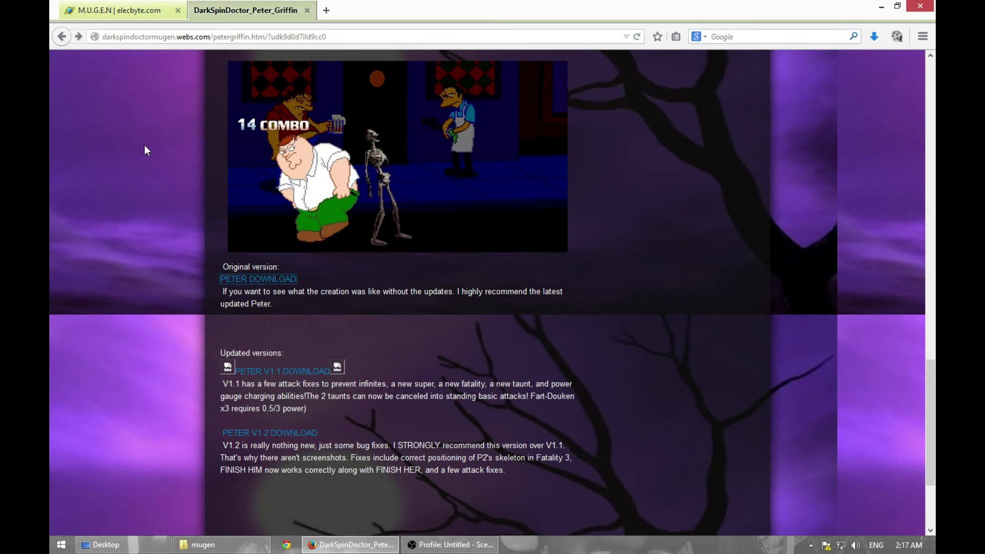
{"action": "scroll", "coordinate": [252, 434], "scroll_direction": "down", "scroll_amount": 2}
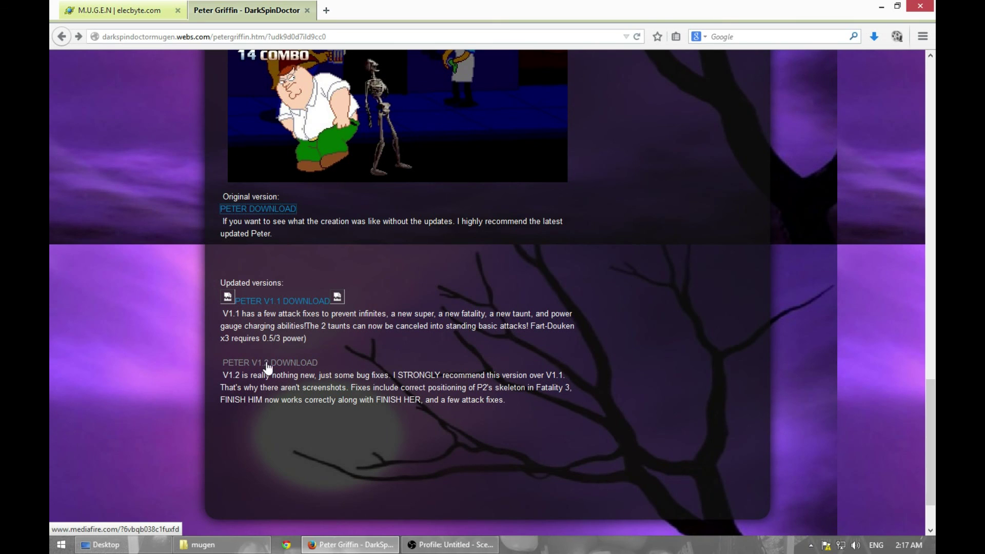
{"action": "left_click", "coordinate": [256, 365]}
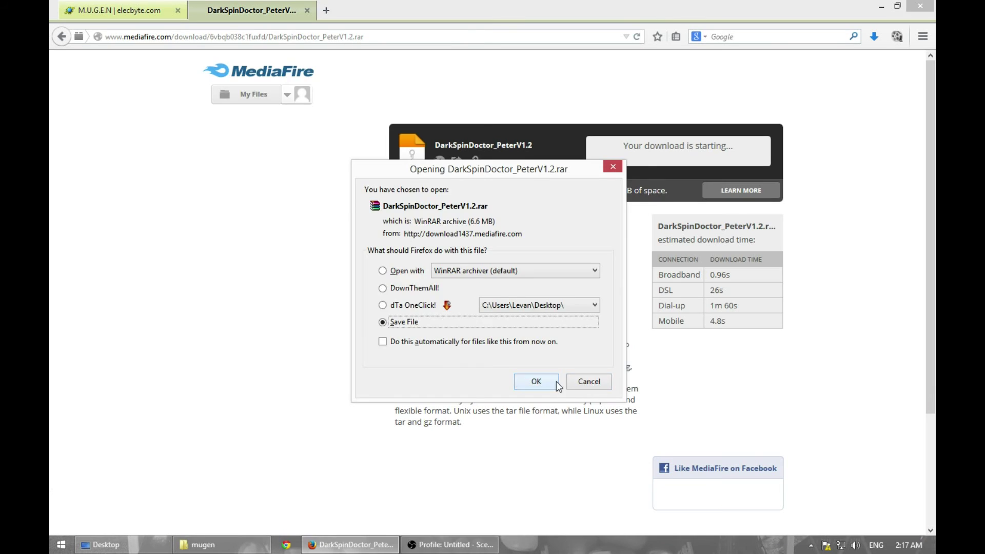
{"action": "left_click", "coordinate": [536, 380]}
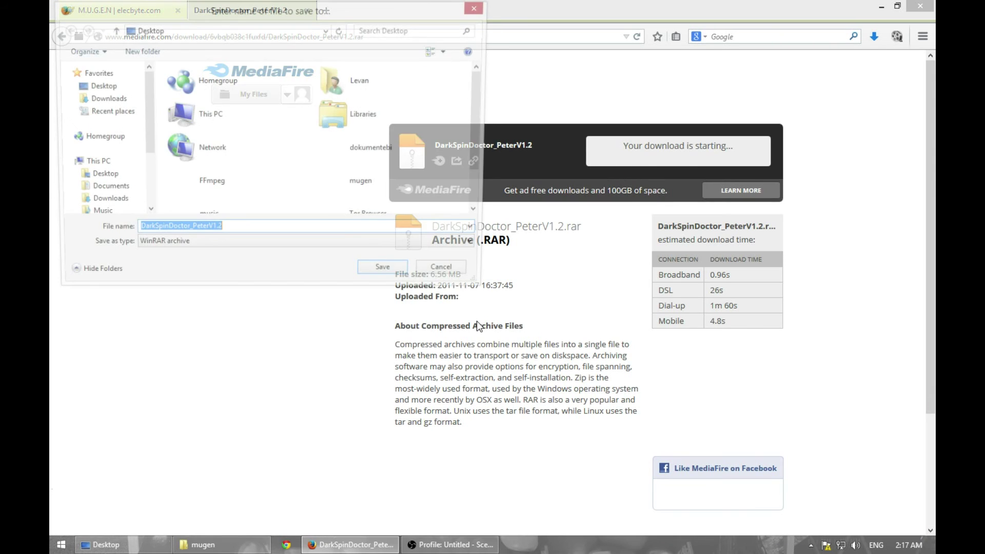
{"action": "left_click", "coordinate": [389, 274]}
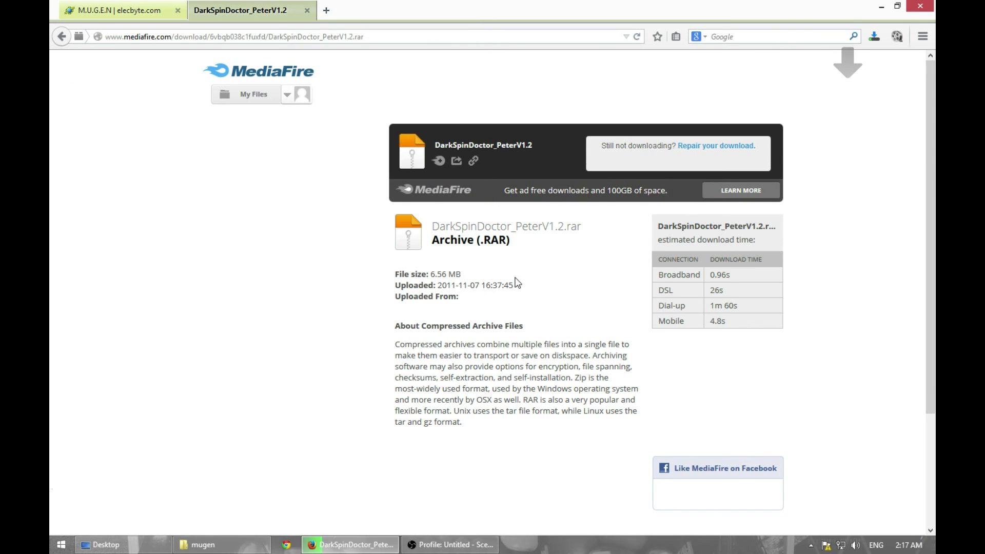
- Minimize the browser, open the DarkSpinDoctor_PeterV1.2 archive from the desktop and move the mugen window clear of the archive window
{"action": "left_click", "coordinate": [878, 8]}
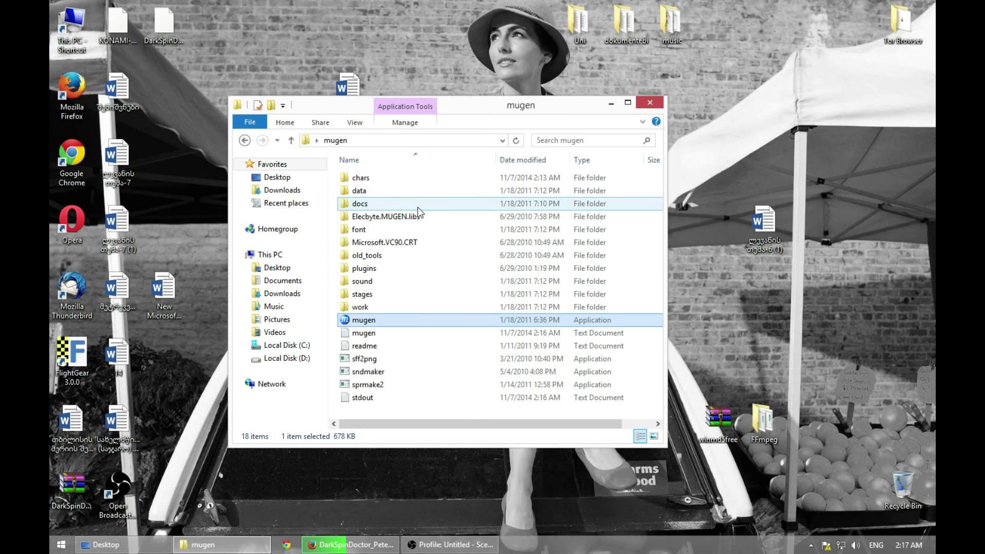
{"action": "left_click_drag", "start_coordinate": [479, 105], "coordinate": [508, 111]}
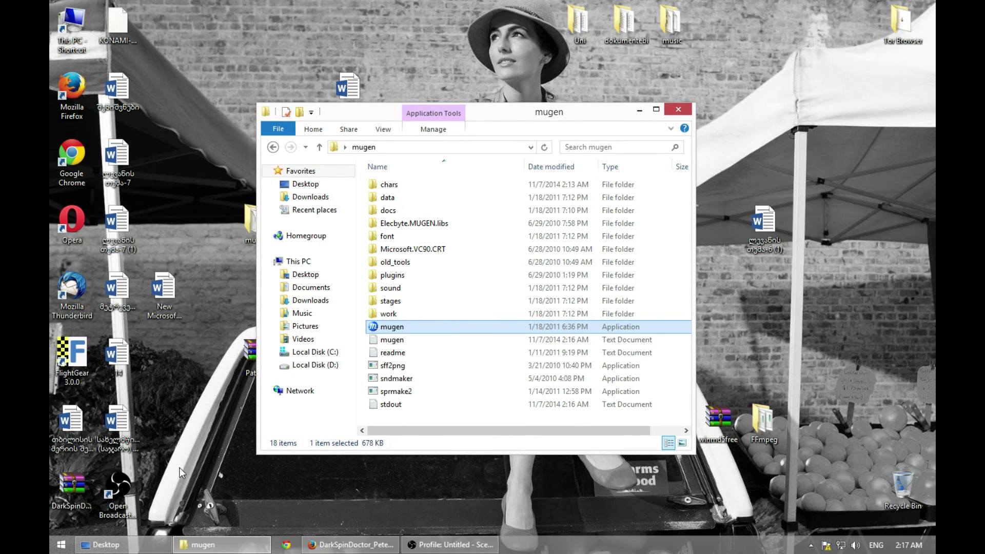
{"action": "left_click", "coordinate": [77, 490]}
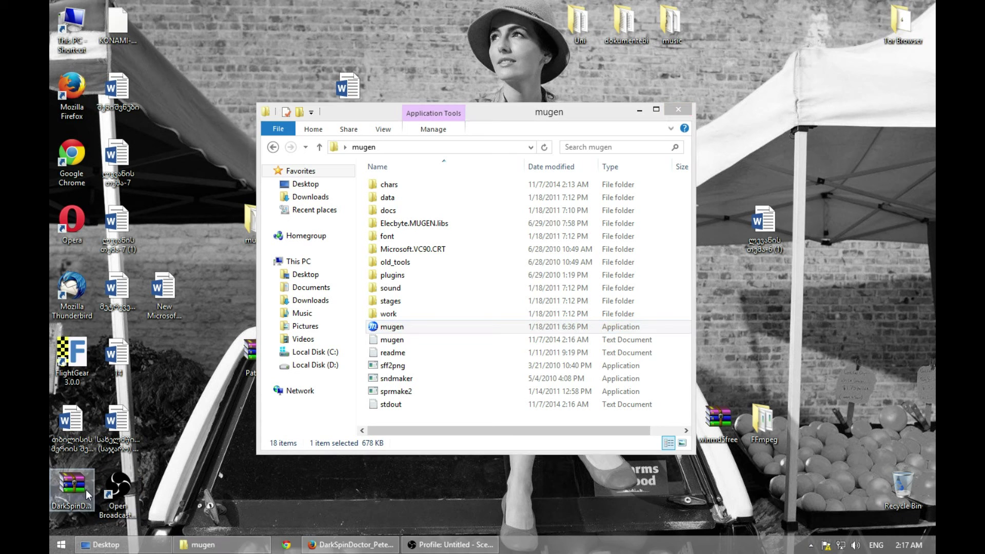
{"action": "double_click", "coordinate": [88, 490]}
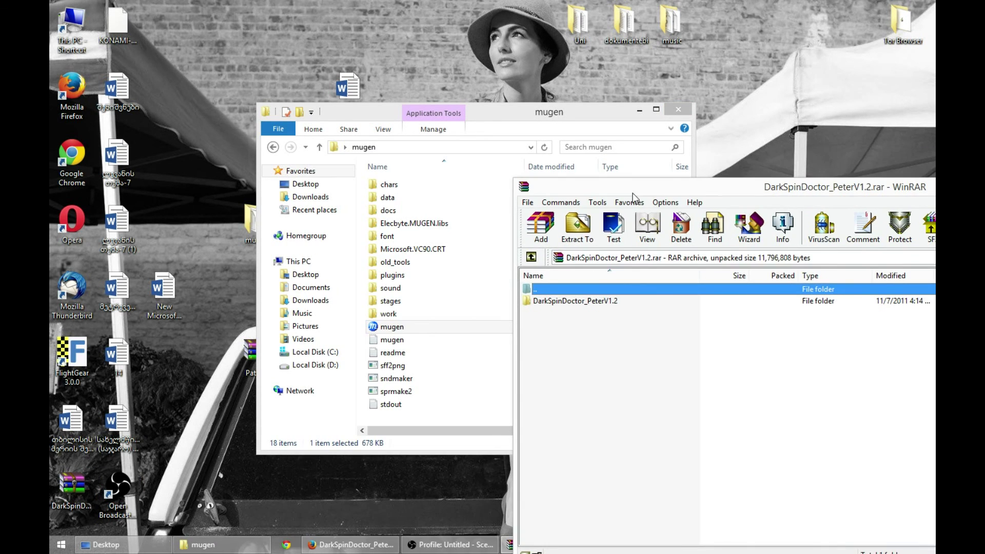
{"action": "left_click", "coordinate": [476, 116]}
{"action": "left_click_drag", "start_coordinate": [476, 115], "coordinate": [350, 127]}
{"action": "left_click", "coordinate": [672, 355]}
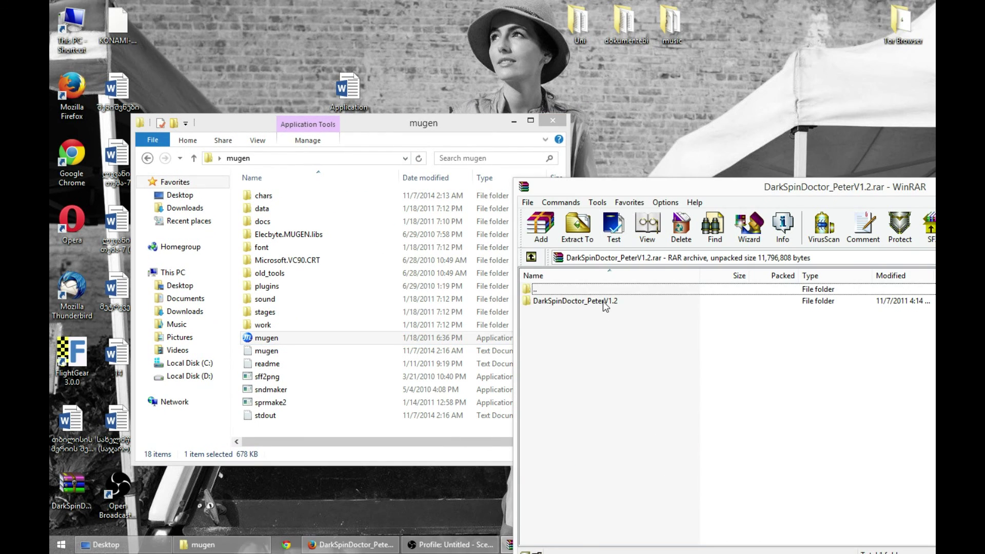
- Check the contents of the archive's DarkSpinDoctor_PeterV1.2 folder and extract the whole folder into mugen's chars folder
{"action": "double_click", "coordinate": [574, 300]}
{"action": "left_click", "coordinate": [531, 257]}
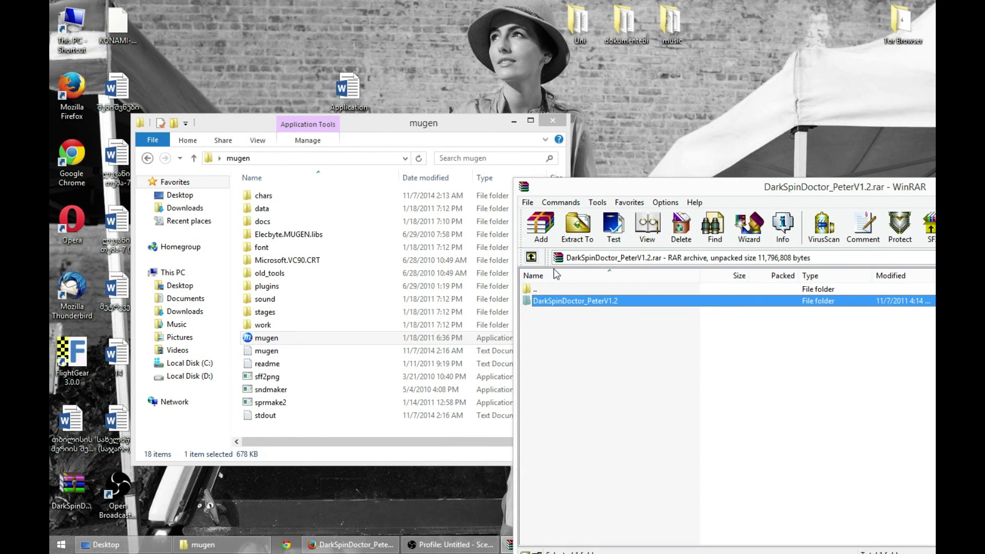
{"action": "double_click", "coordinate": [567, 301]}
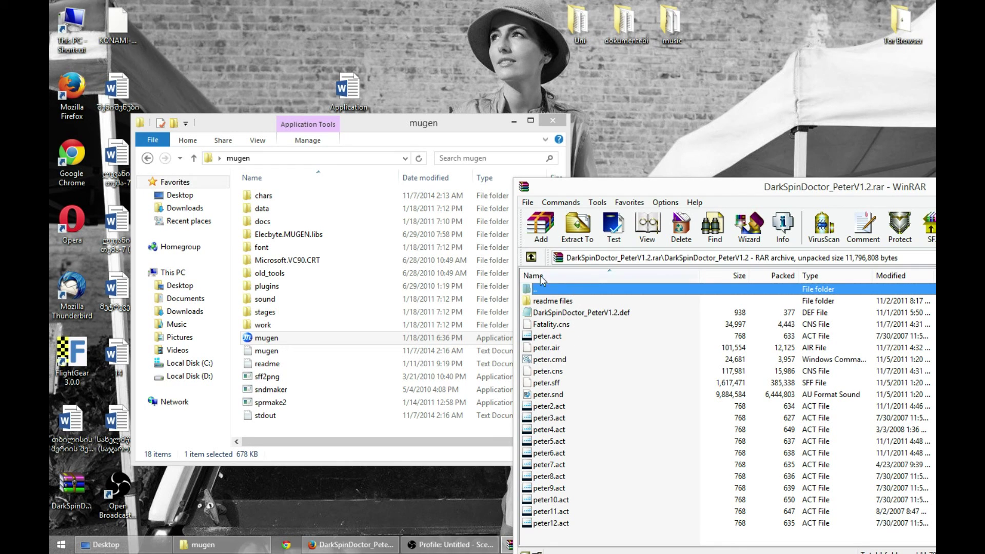
{"action": "left_click", "coordinate": [531, 256]}
{"action": "left_click_drag", "start_coordinate": [557, 302], "coordinate": [266, 195]}
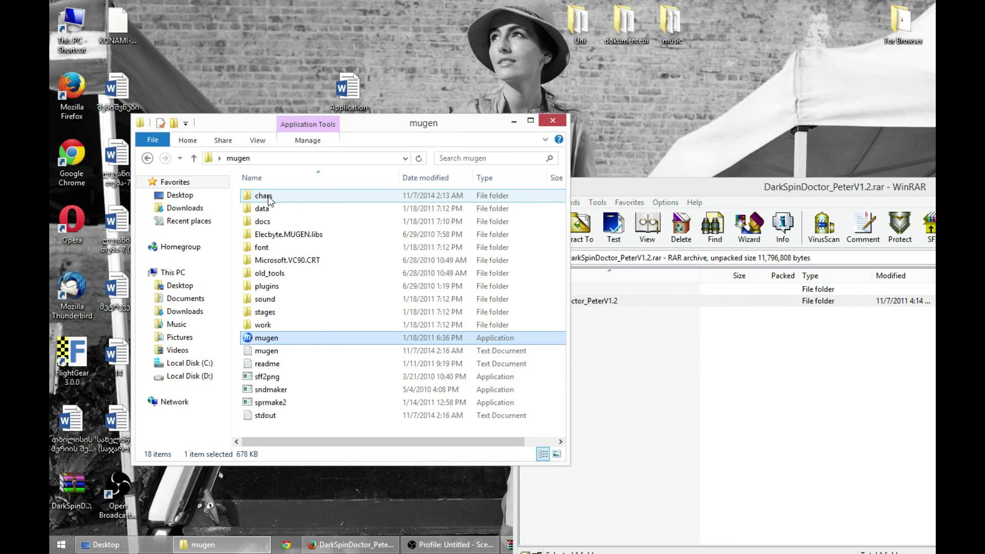
- In the extracted character folder within chars, sort the files by type and copy the DEF file's name, DarkSpinDoctor_PeterV1.2
{"action": "double_click", "coordinate": [263, 196]}
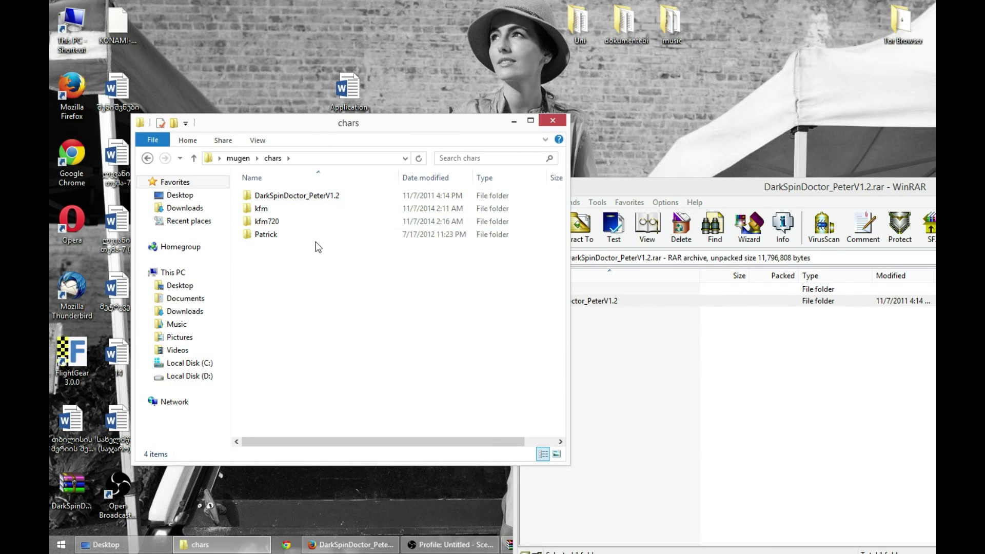
{"action": "double_click", "coordinate": [290, 197]}
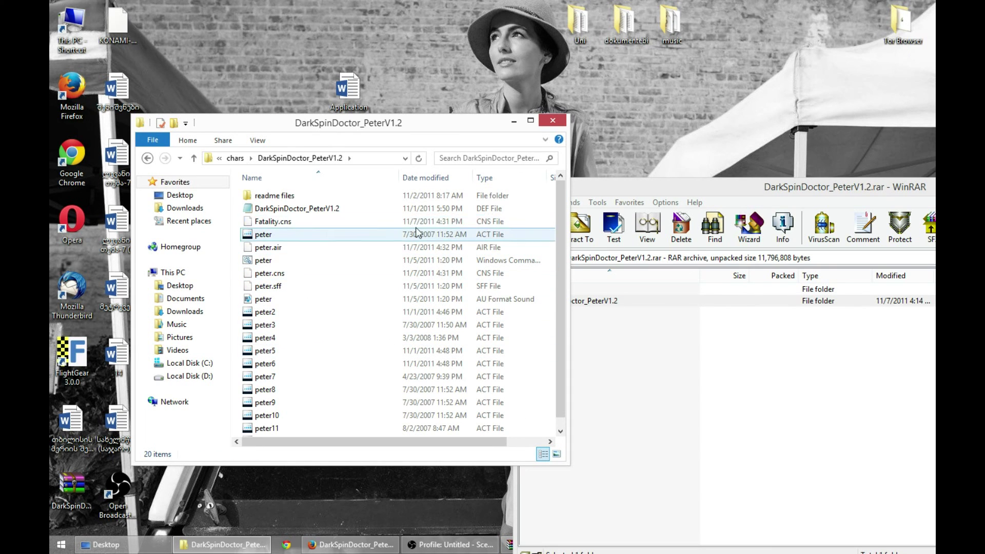
{"action": "left_click", "coordinate": [497, 178]}
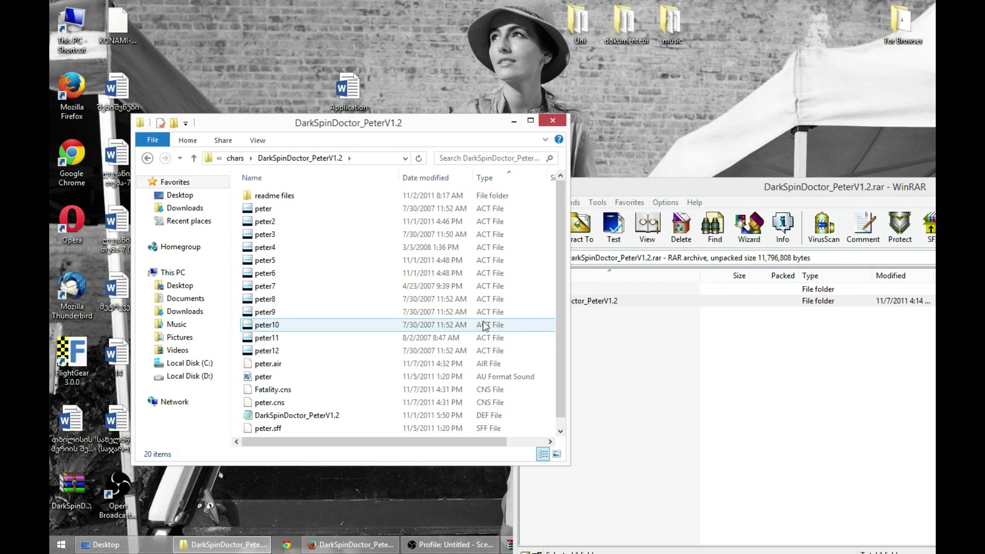
{"action": "left_click", "coordinate": [489, 417]}
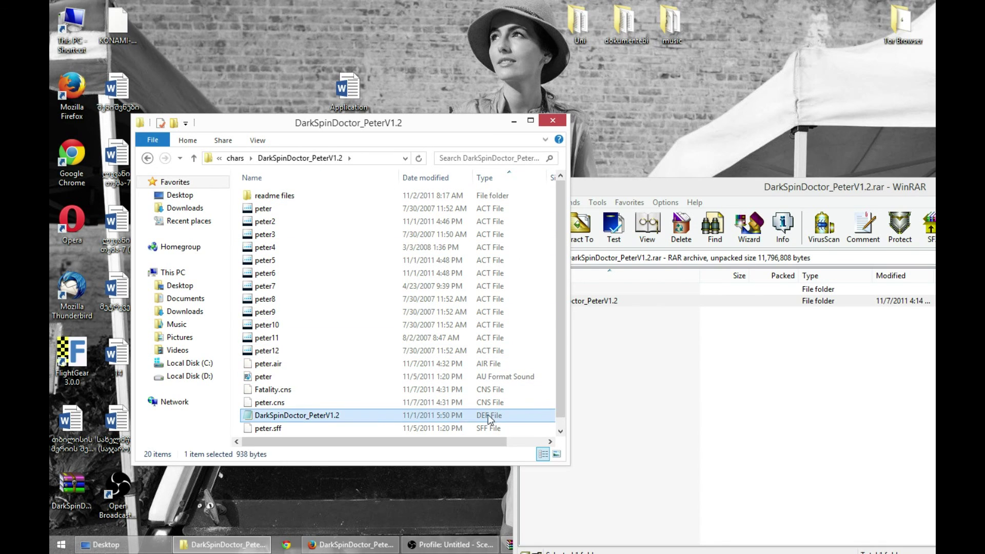
{"action": "left_click", "coordinate": [313, 417]}
{"action": "right_click", "coordinate": [331, 417]}
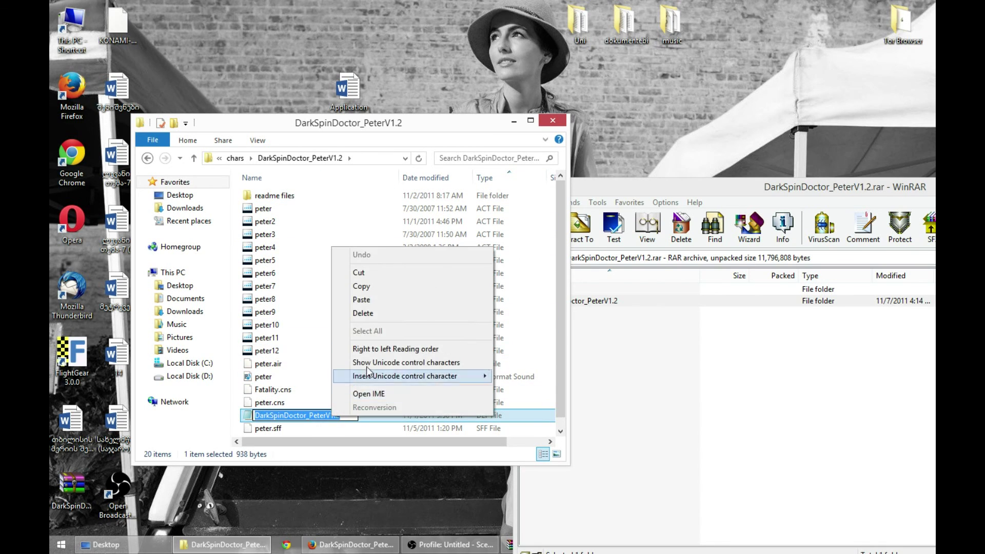
{"action": "left_click", "coordinate": [385, 290]}
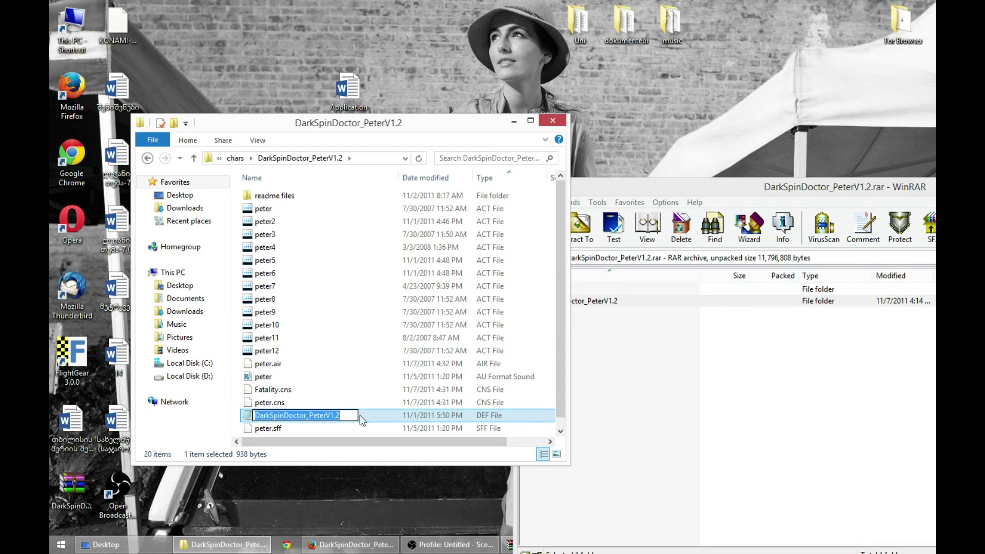
- Return to the mugen folder and open select.def from the data folder at its character list
{"action": "left_click", "coordinate": [285, 163]}
{"action": "left_click", "coordinate": [235, 159]}
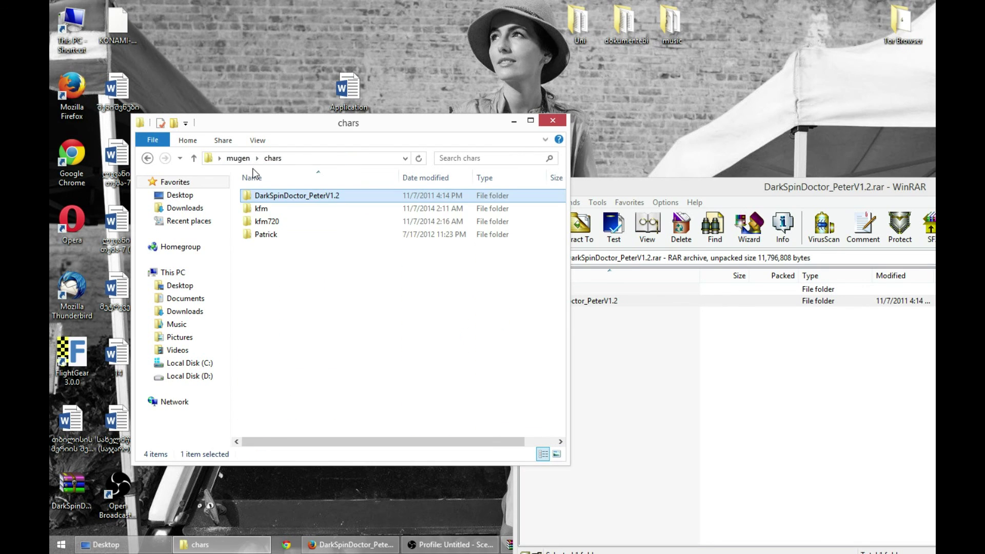
{"action": "left_click", "coordinate": [239, 159]}
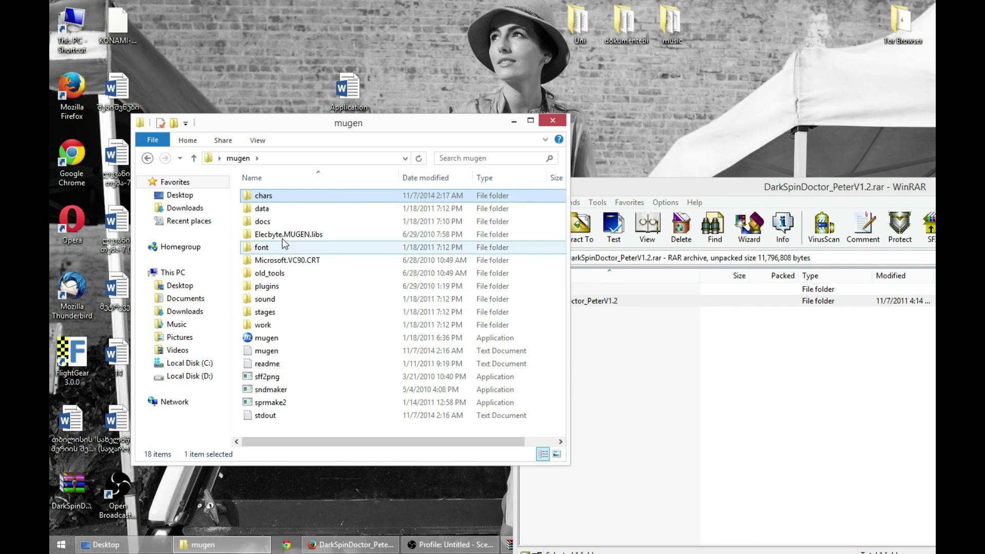
{"action": "double_click", "coordinate": [282, 210]}
{"action": "double_click", "coordinate": [286, 337]}
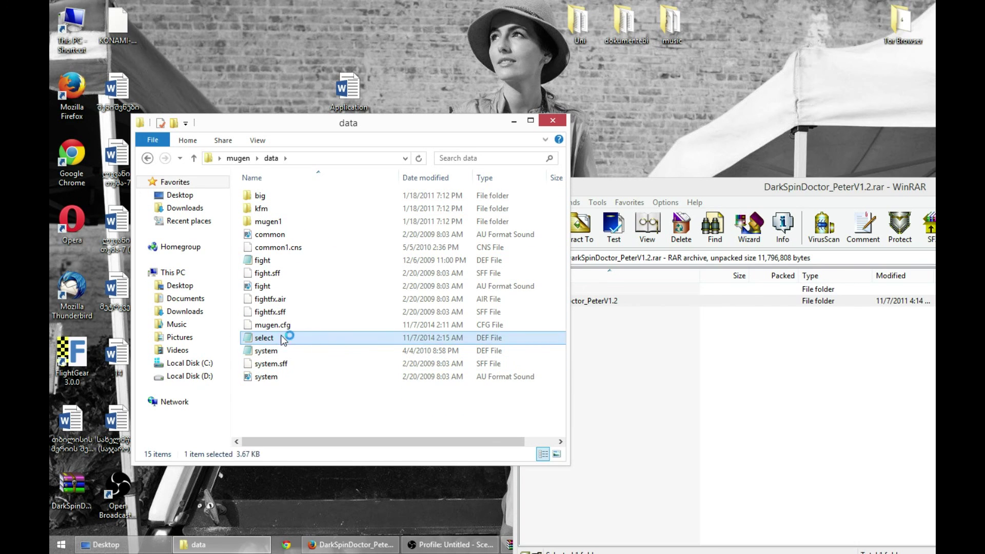
{"action": "scroll", "coordinate": [362, 329], "scroll_direction": "down", "scroll_amount": 3}
{"action": "scroll", "coordinate": [362, 329], "scroll_direction": "down", "scroll_amount": 16}
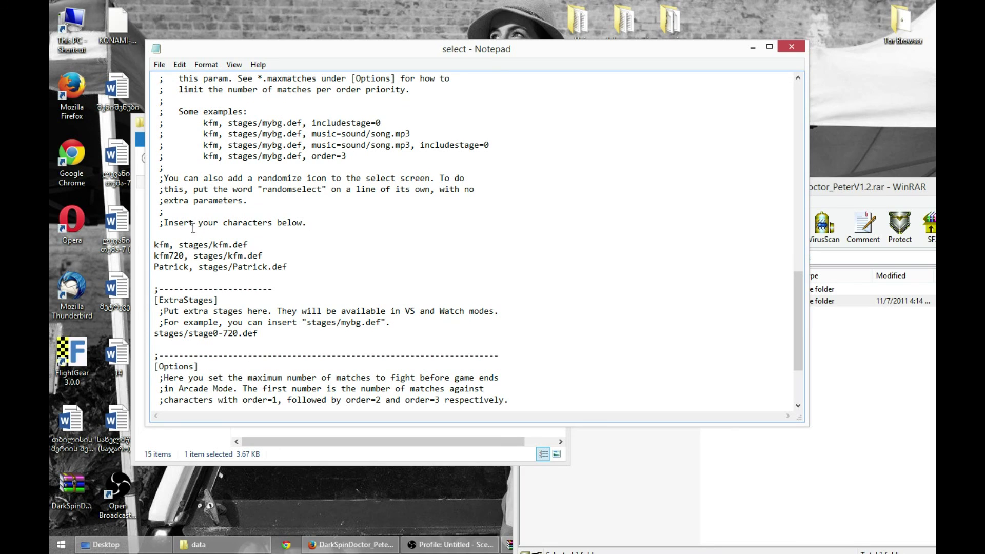
- Add the line "DarkSpinDoctor_PeterV1.2, stages/DarkSpinDoctor_PeterV1.2.def" below the Patrick entry in select.def, save the file and close it
{"action": "left_click", "coordinate": [296, 266]}
{"action": "key", "text": "Return"}
{"action": "right_click", "coordinate": [211, 273]}
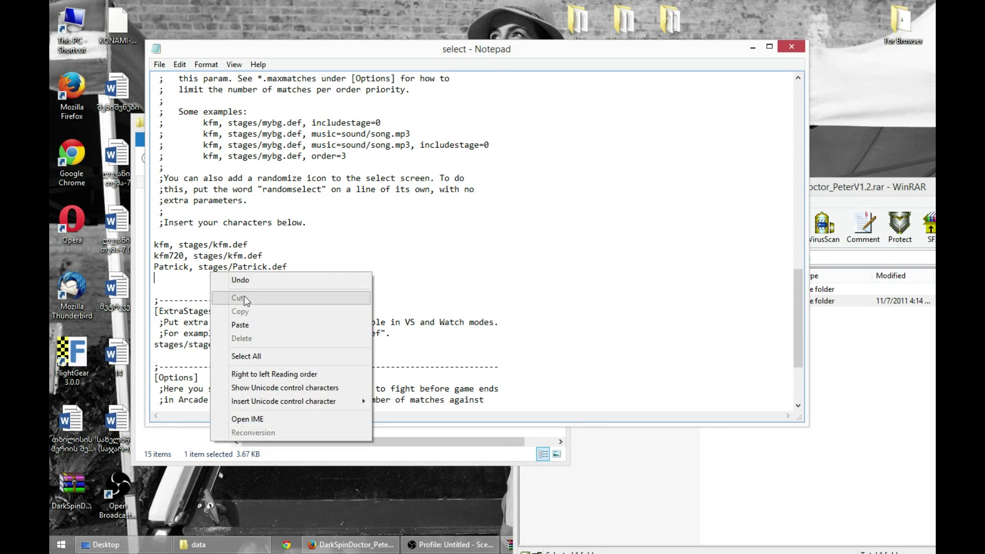
{"action": "left_click", "coordinate": [241, 325]}
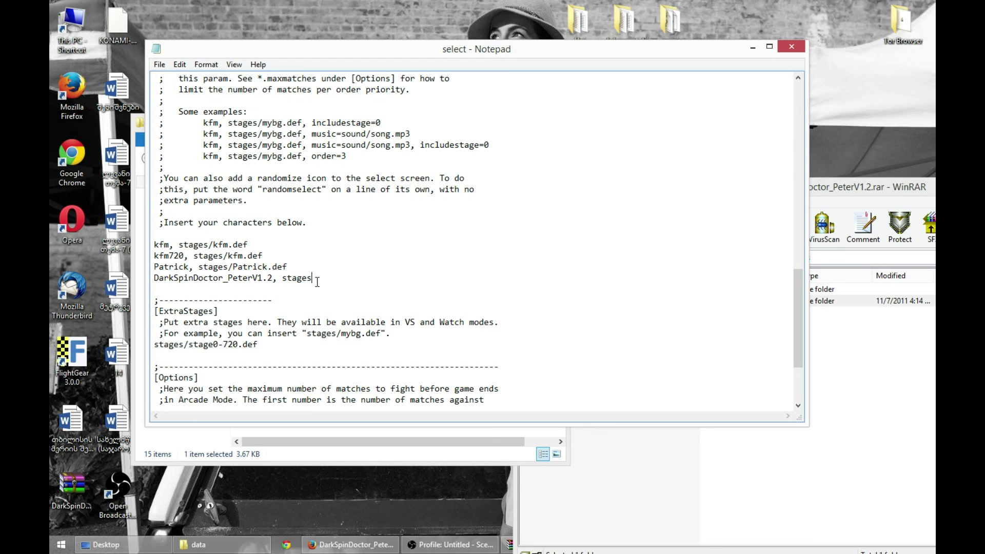
{"action": "right_click", "coordinate": [347, 280]}
{"action": "left_click", "coordinate": [439, 331]}
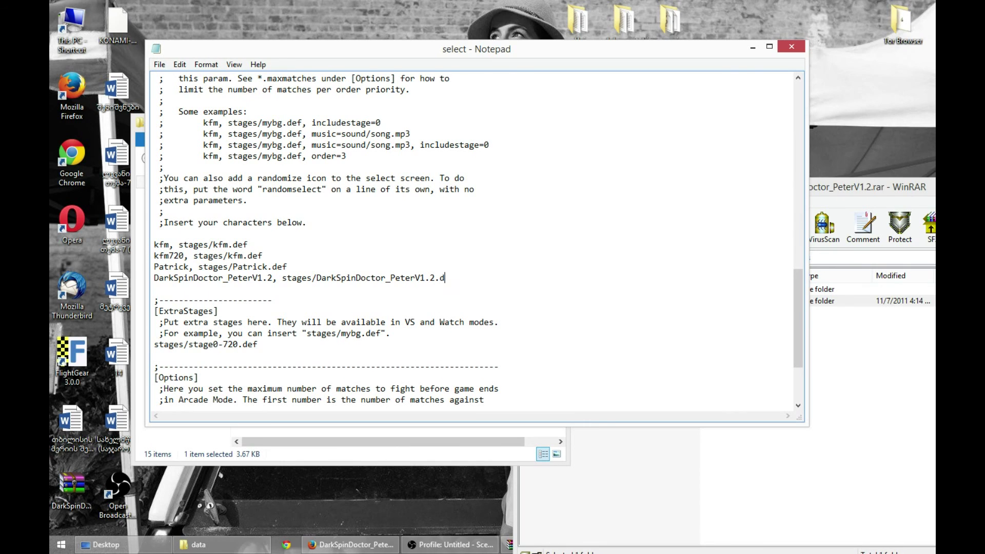
{"action": "left_click", "coordinate": [160, 66]}
{"action": "left_click", "coordinate": [177, 105]}
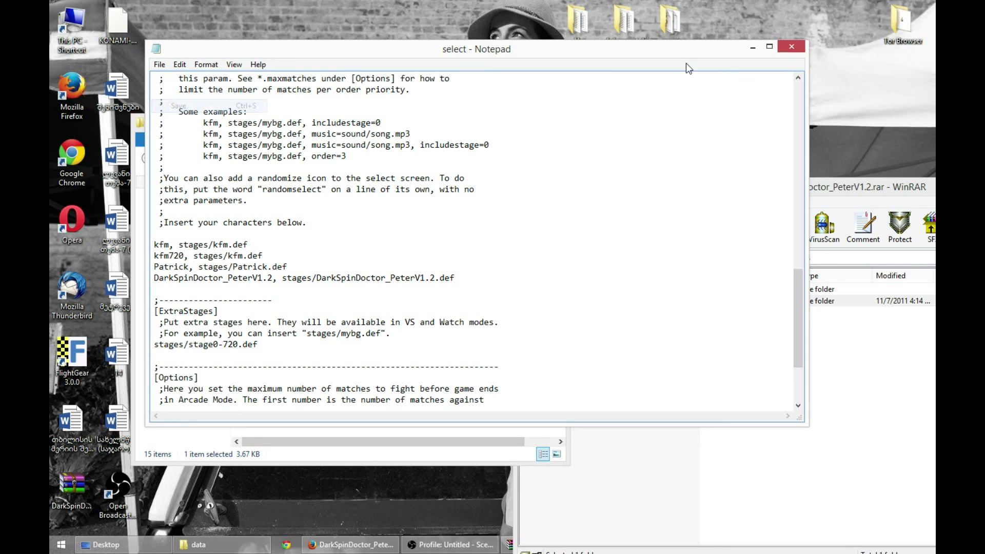
{"action": "left_click", "coordinate": [792, 46]}
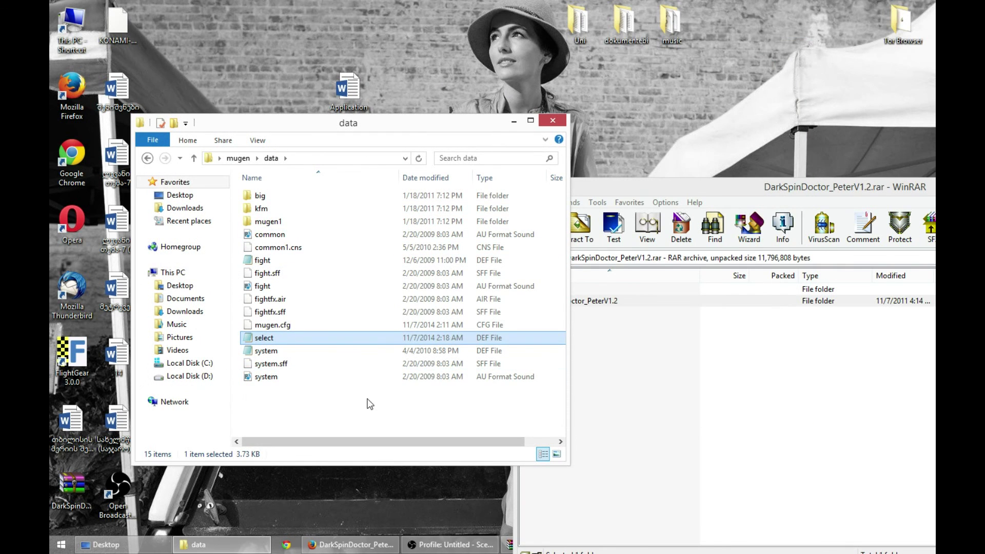
- Return to the mugen folder, launch the game, test Peter in an Arcade fight against Kung Fu Man and quit the game
{"action": "left_click", "coordinate": [241, 158]}
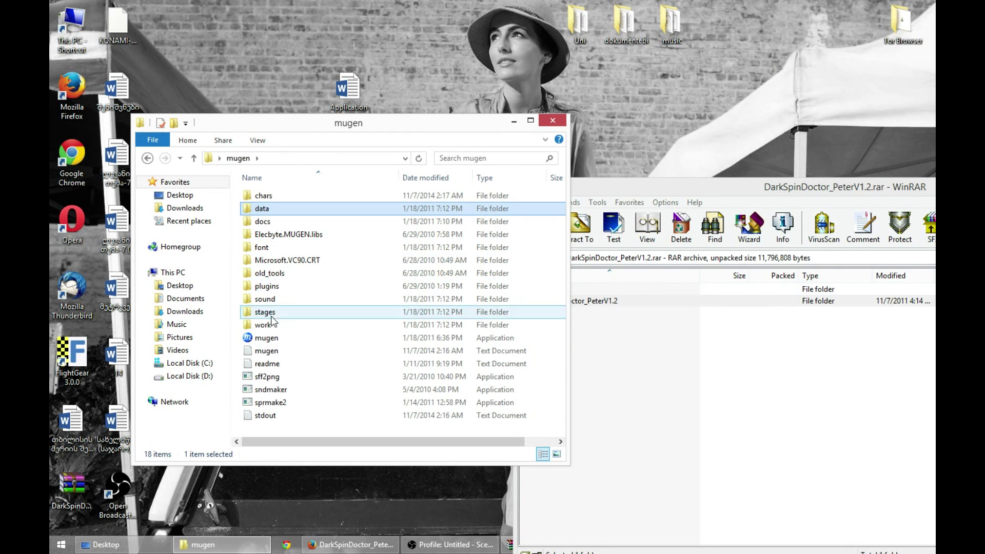
{"action": "double_click", "coordinate": [268, 337]}
{"action": "left_click", "coordinate": [520, 285]}
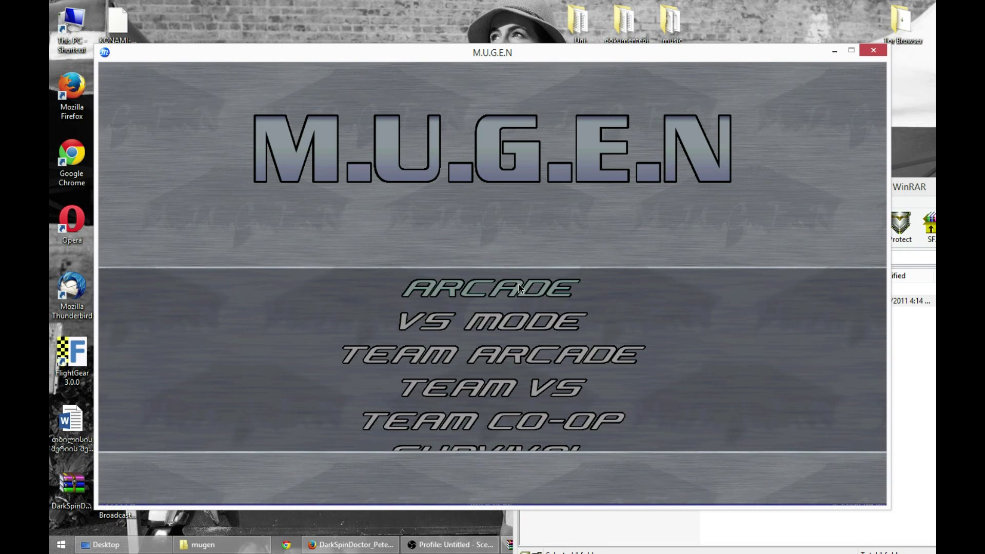
{"action": "key", "text": "Return"}
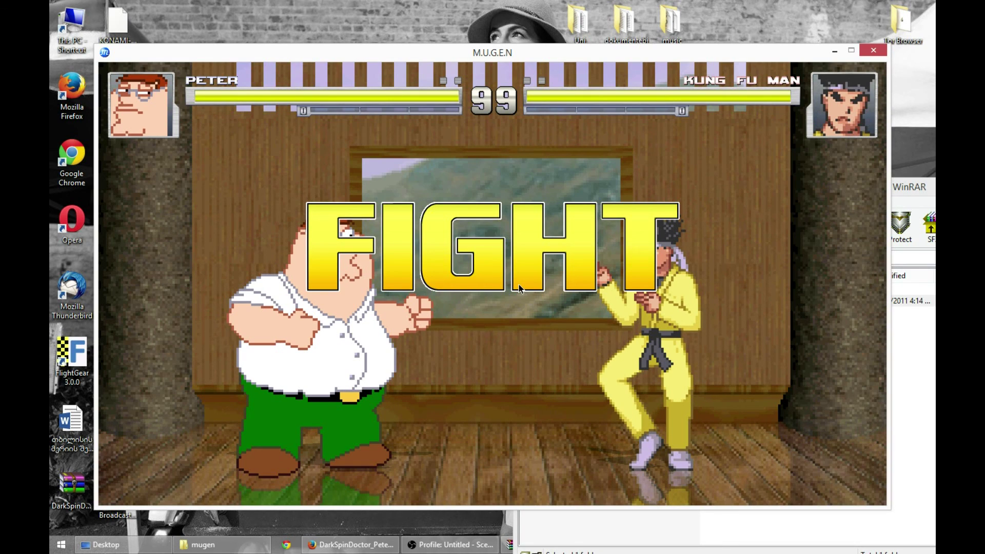
{"action": "key", "text": "Right"}
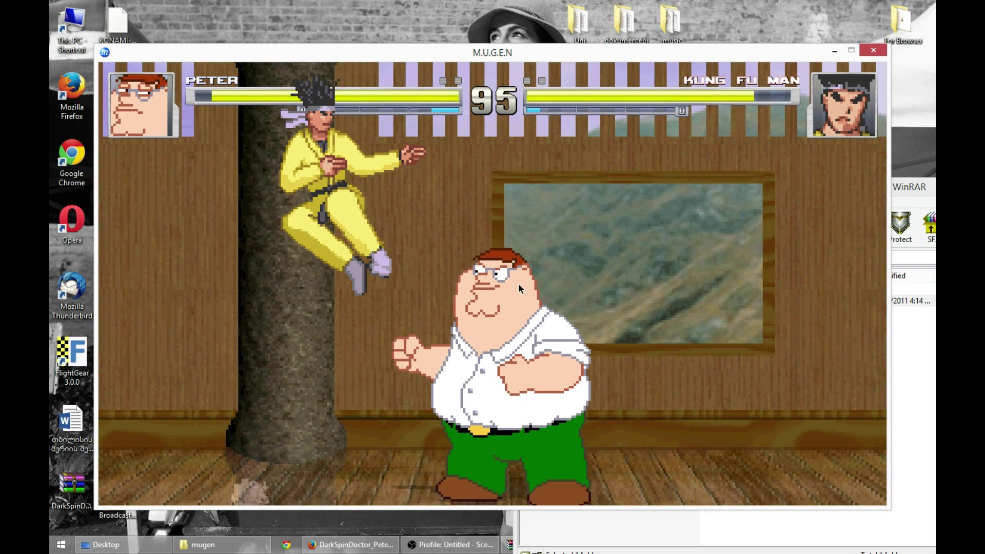
{"action": "key", "text": "alt+F4"}
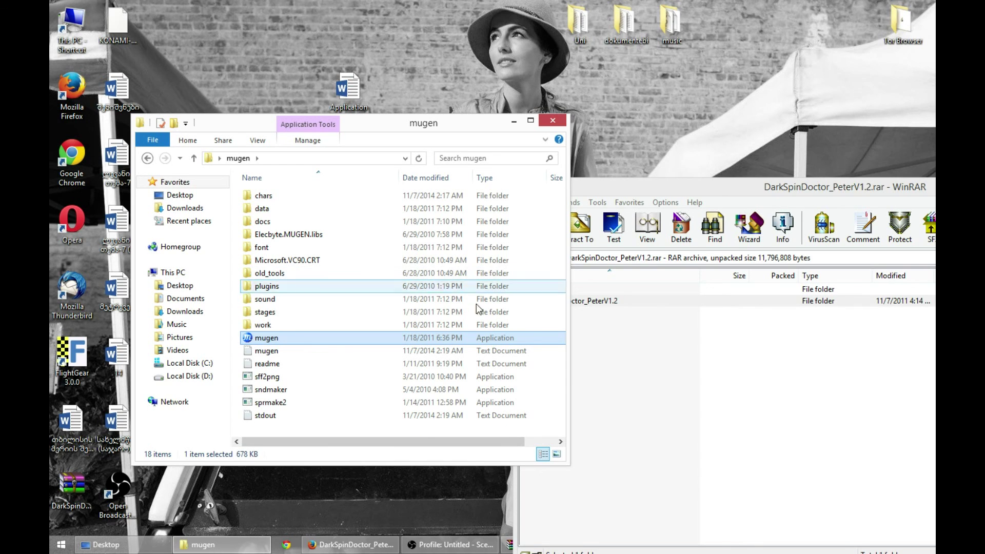
- Switch to Firefox, go back to the Peter Griffin wiki page and browse the M.U.G.E.N Database's Stages category
{"action": "left_click", "coordinate": [352, 545]}
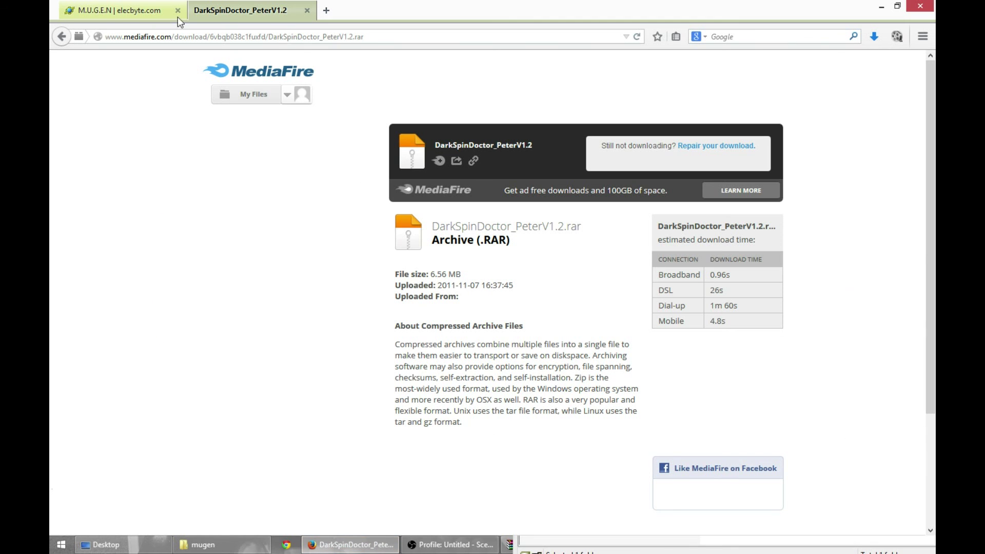
{"action": "left_click", "coordinate": [61, 37]}
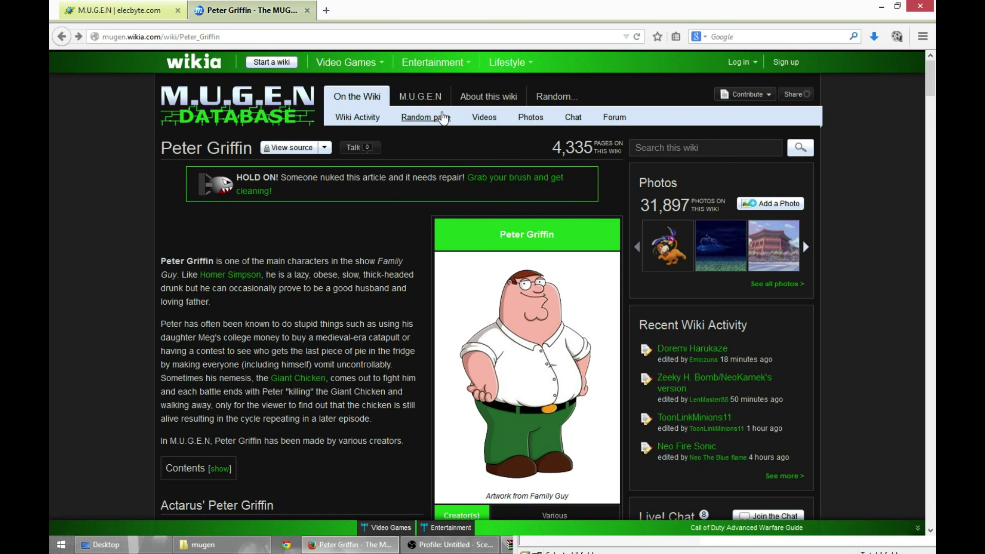
{"action": "mouse_move", "coordinate": [420, 102]}
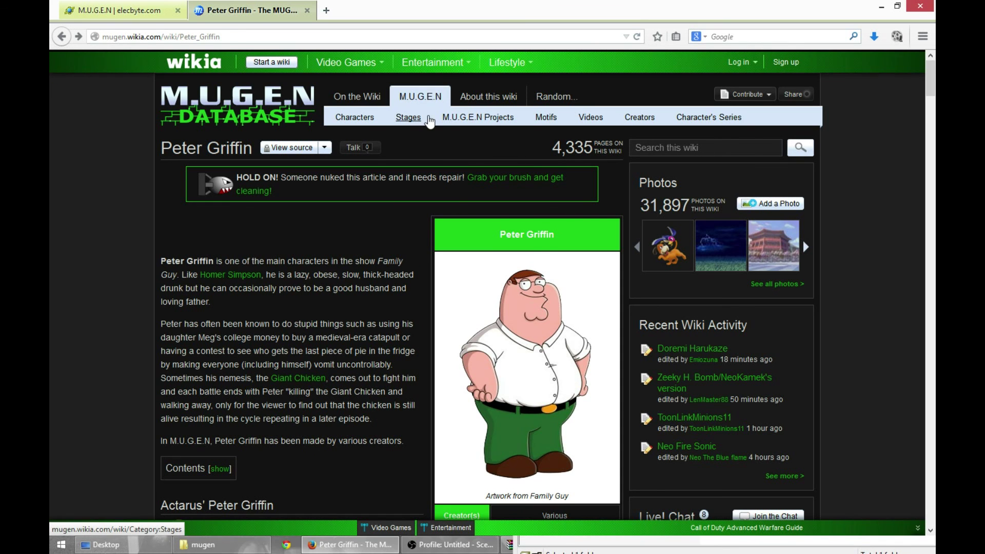
{"action": "left_click", "coordinate": [409, 122]}
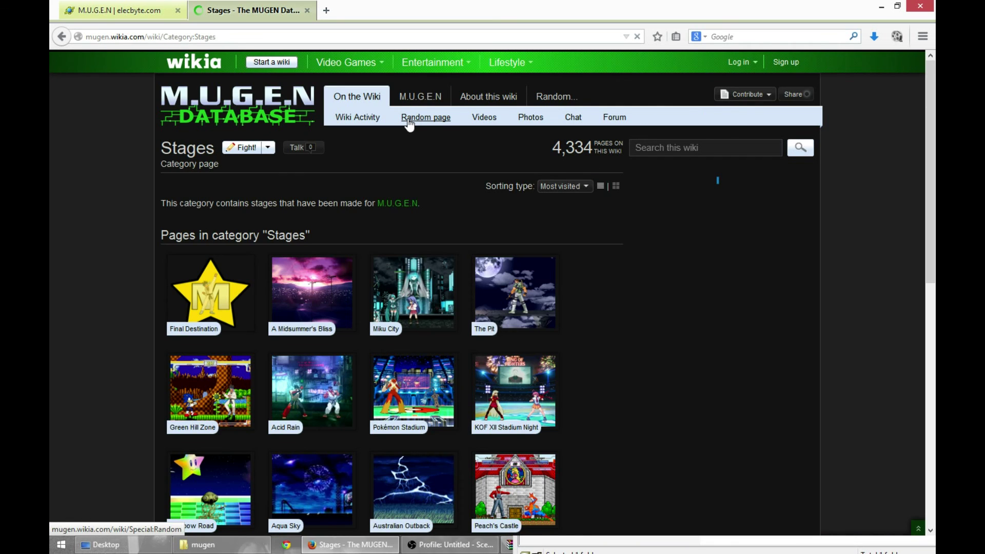
{"action": "scroll", "coordinate": [308, 345], "scroll_direction": "down", "scroll_amount": 5}
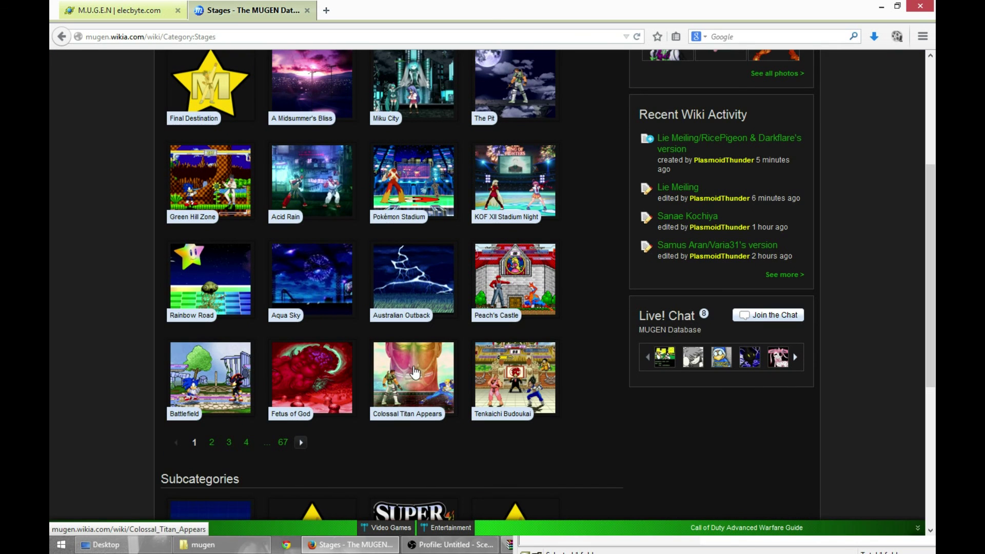
- Open the Colossal Titan Appears stage, check its Mugen Fighters Guild thread for a download, skipping the ad, and go back to the wiki
{"action": "left_click", "coordinate": [410, 373]}
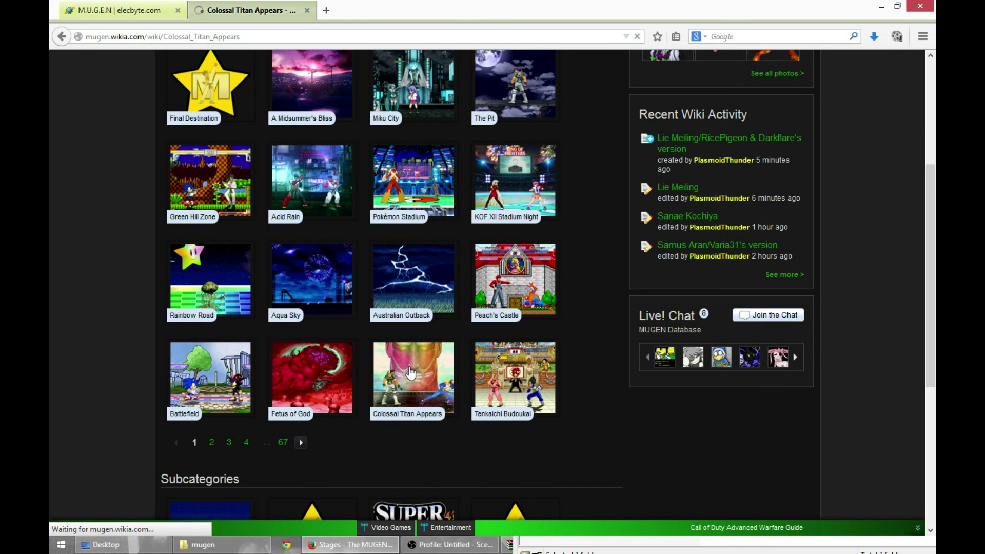
{"action": "scroll", "coordinate": [426, 369], "scroll_direction": "down", "scroll_amount": 3}
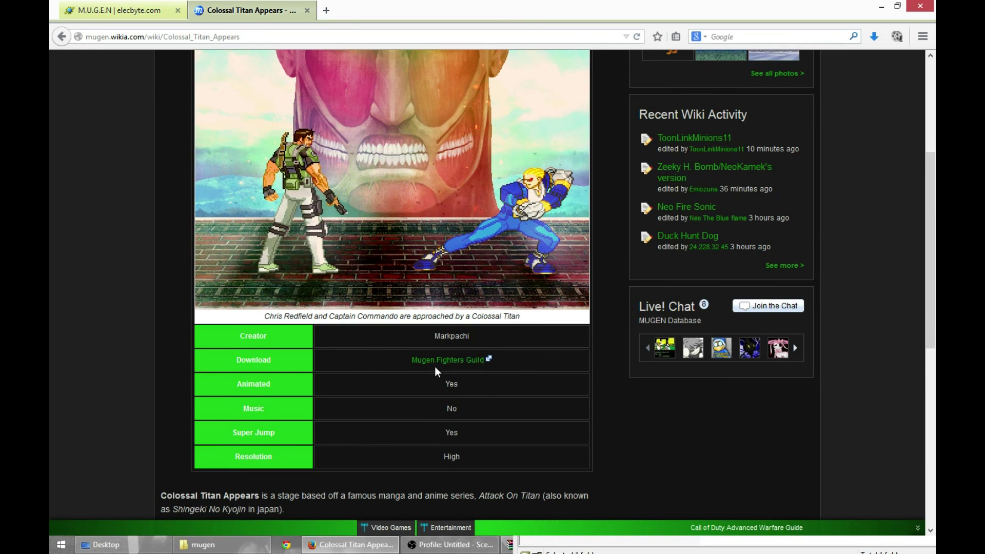
{"action": "left_click", "coordinate": [468, 363]}
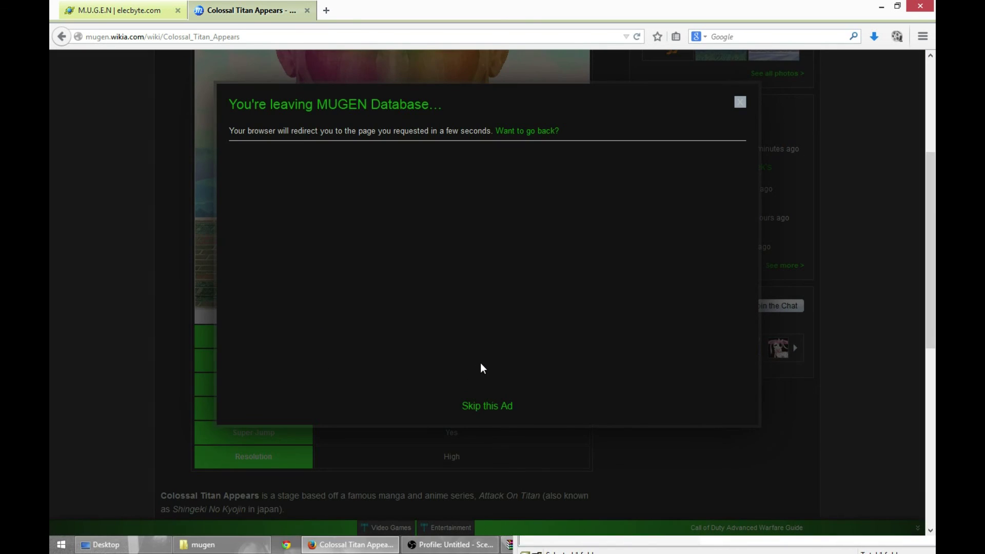
{"action": "left_click", "coordinate": [484, 406]}
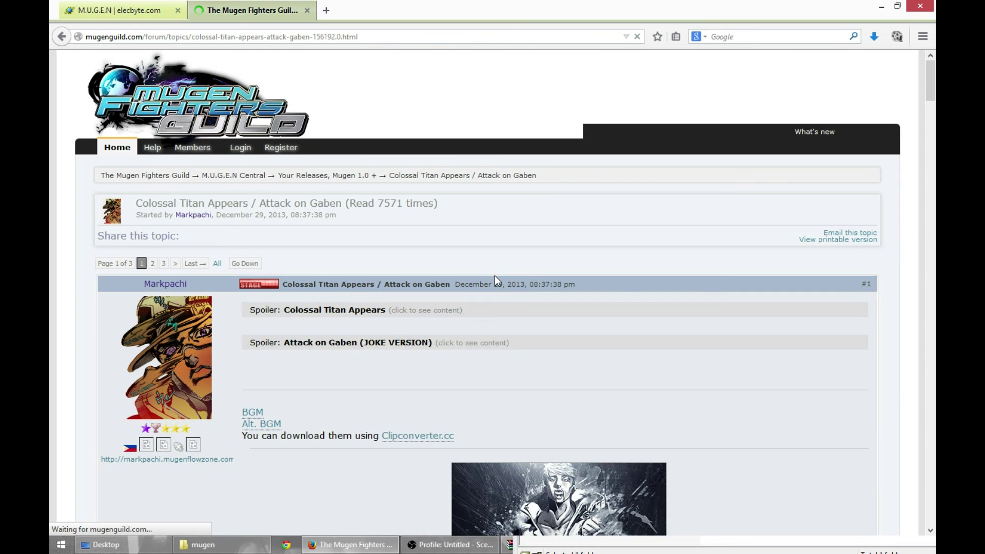
{"action": "scroll", "coordinate": [401, 301], "scroll_direction": "down", "scroll_amount": 16}
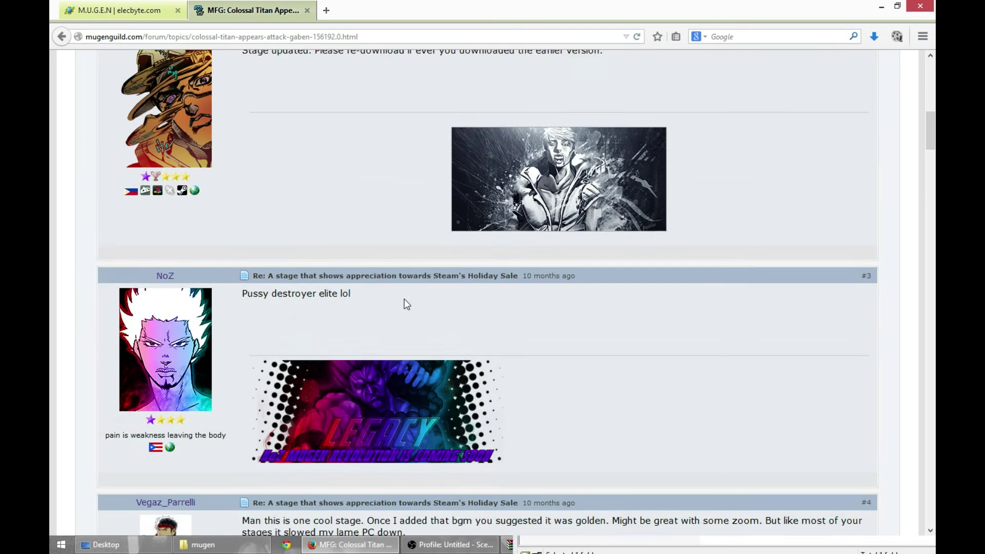
{"action": "scroll", "coordinate": [399, 300], "scroll_direction": "up", "scroll_amount": 12}
{"action": "scroll", "coordinate": [398, 308], "scroll_direction": "up", "scroll_amount": 5}
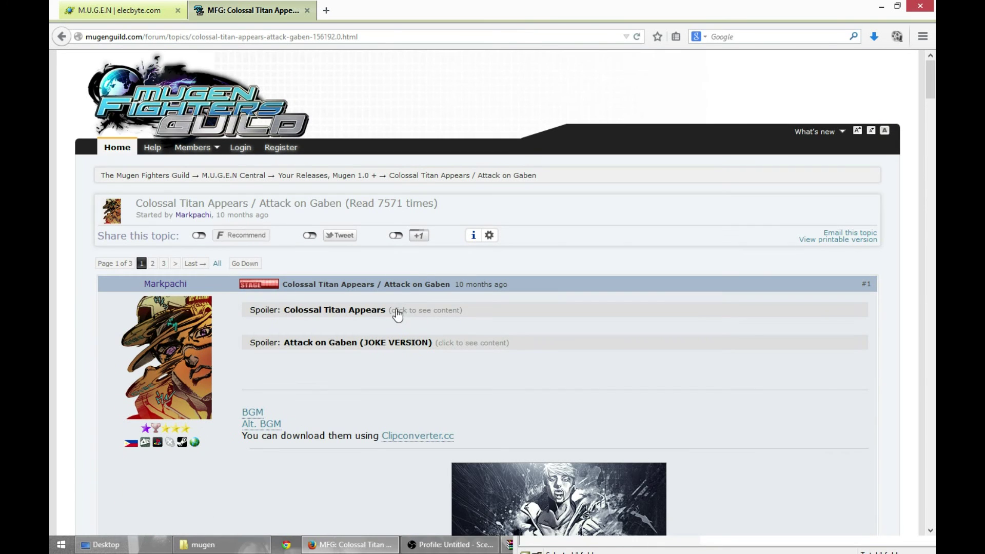
{"action": "left_click", "coordinate": [62, 36]}
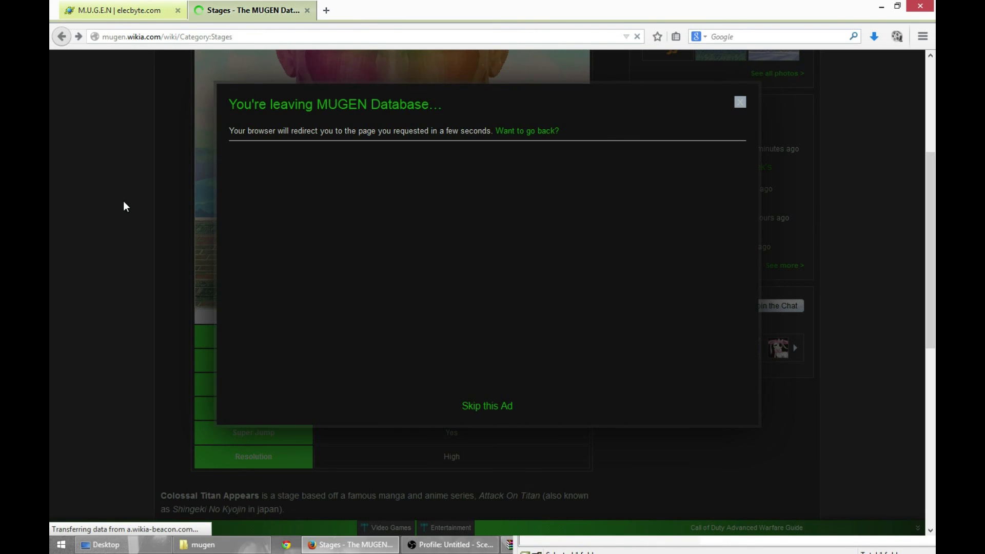
- Look at the A Midsummer's Bliss stage page and return to the Stages category
{"action": "scroll", "coordinate": [380, 295], "scroll_direction": "up", "scroll_amount": 4}
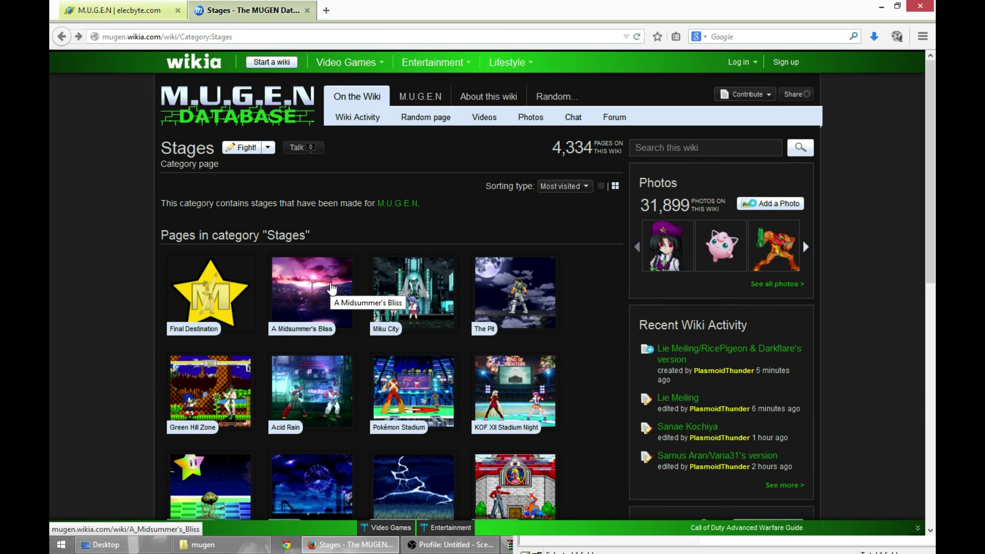
{"action": "scroll", "coordinate": [333, 233], "scroll_direction": "down", "scroll_amount": 2}
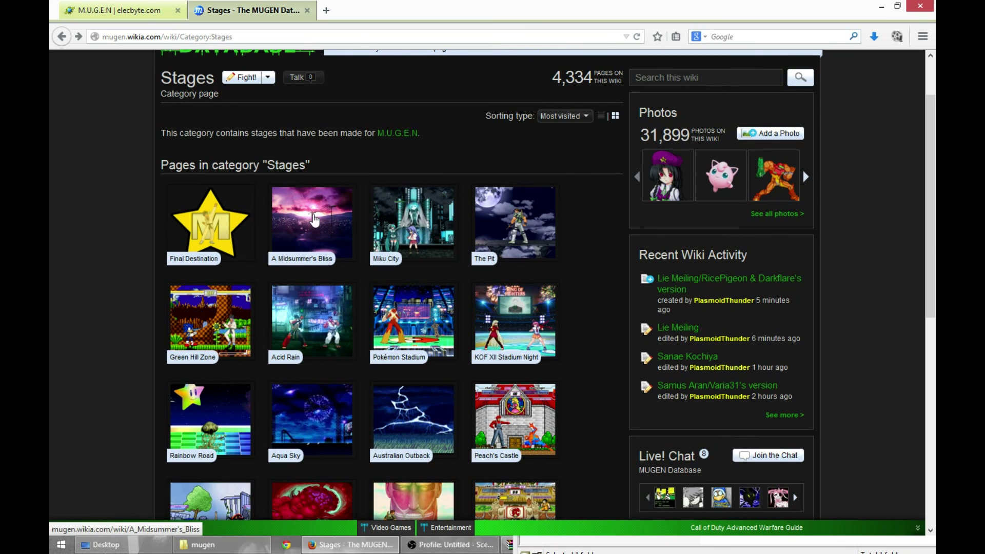
{"action": "left_click", "coordinate": [330, 216]}
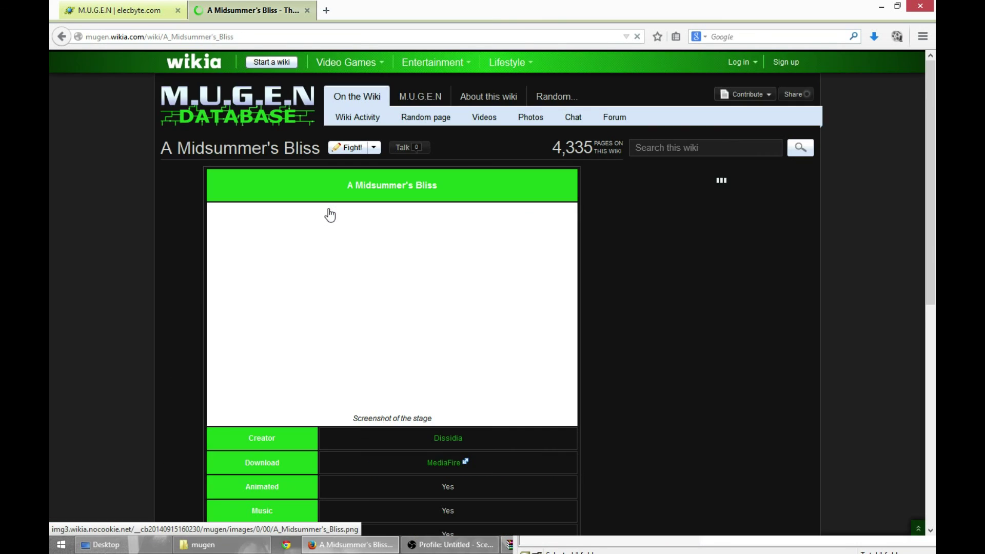
{"action": "left_click", "coordinate": [62, 40]}
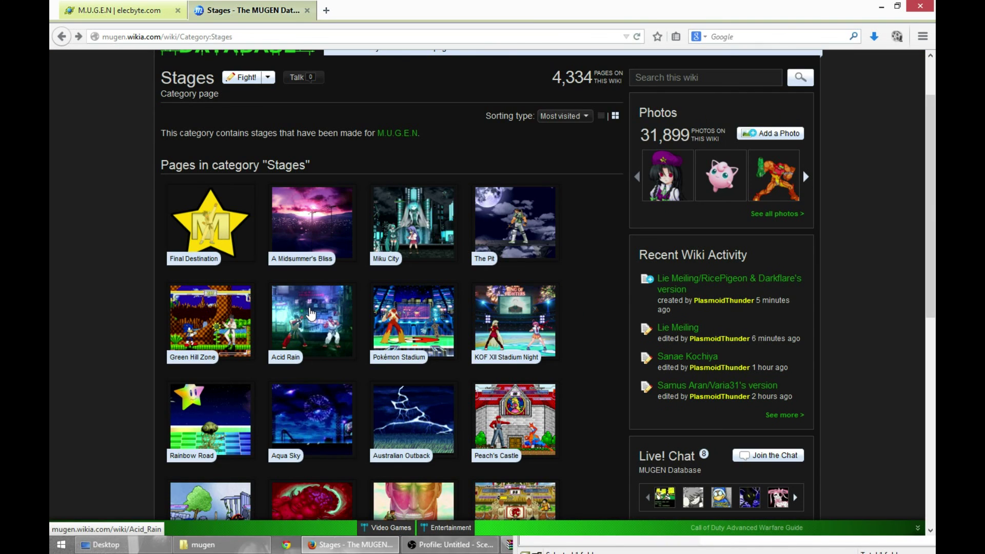
- Open the Acid Rain stage page, follow its Club Syndicate X-Treme link and download the RAR archive to the desktop as XXACIDXX
{"action": "left_click", "coordinate": [308, 313]}
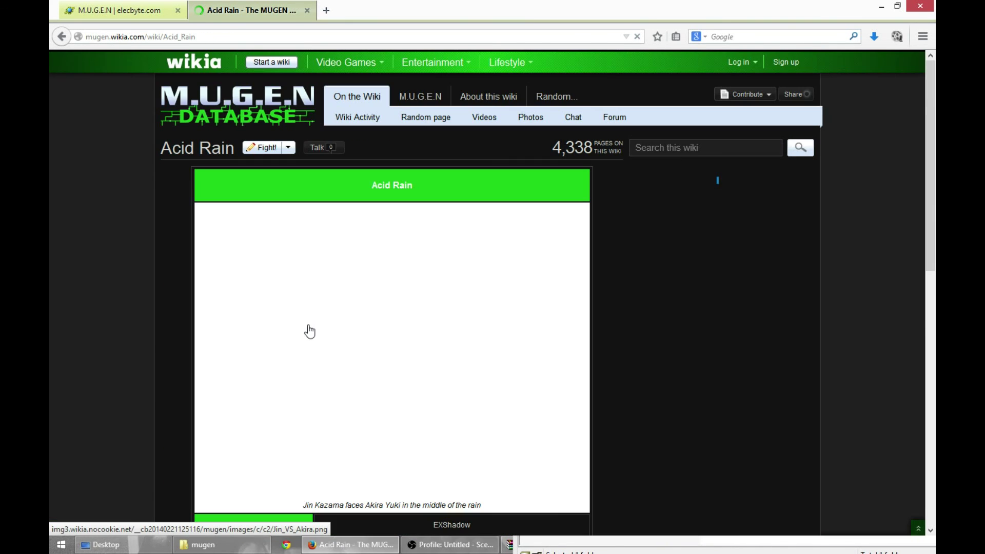
{"action": "scroll", "coordinate": [310, 332], "scroll_direction": "down", "scroll_amount": 4}
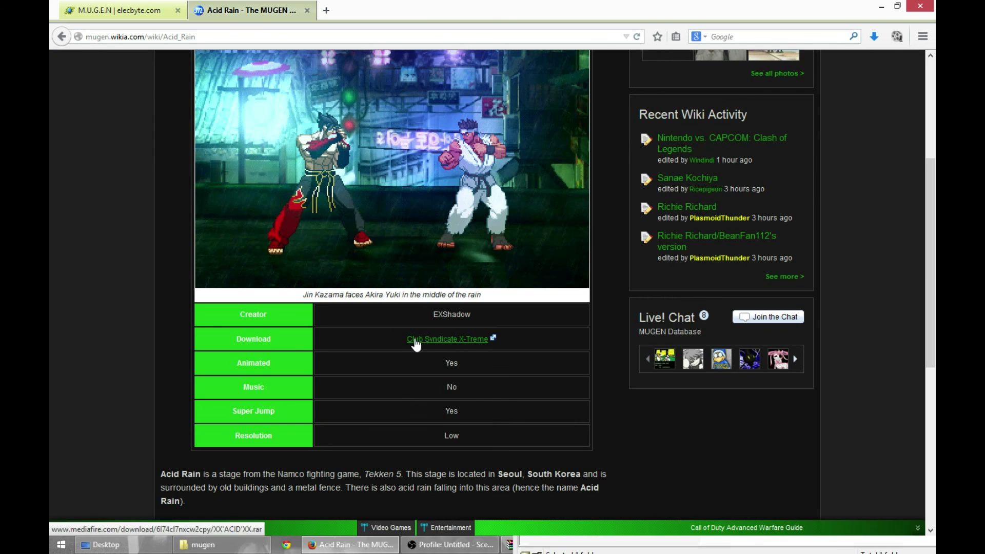
{"action": "left_click", "coordinate": [456, 341]}
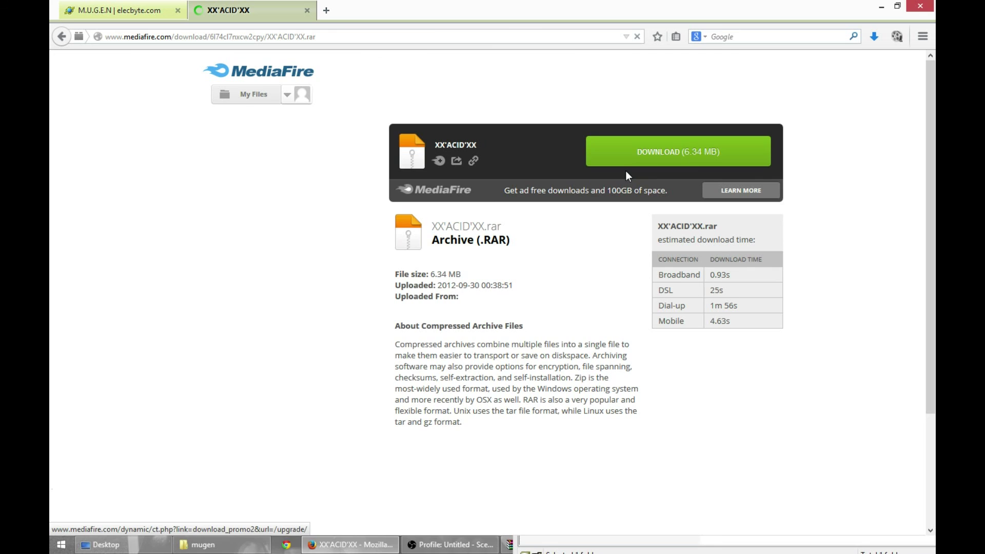
{"action": "left_click", "coordinate": [627, 160]}
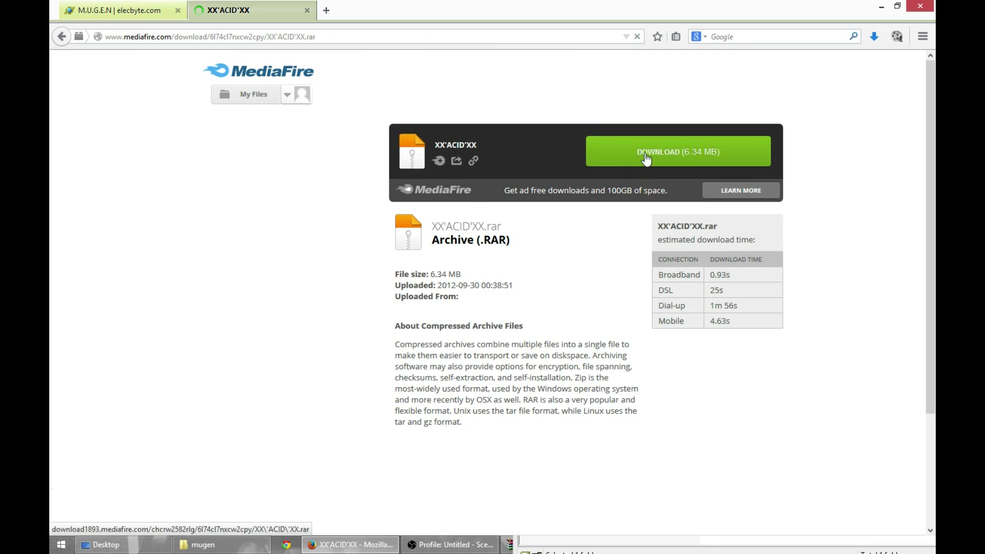
{"action": "left_click", "coordinate": [536, 379]}
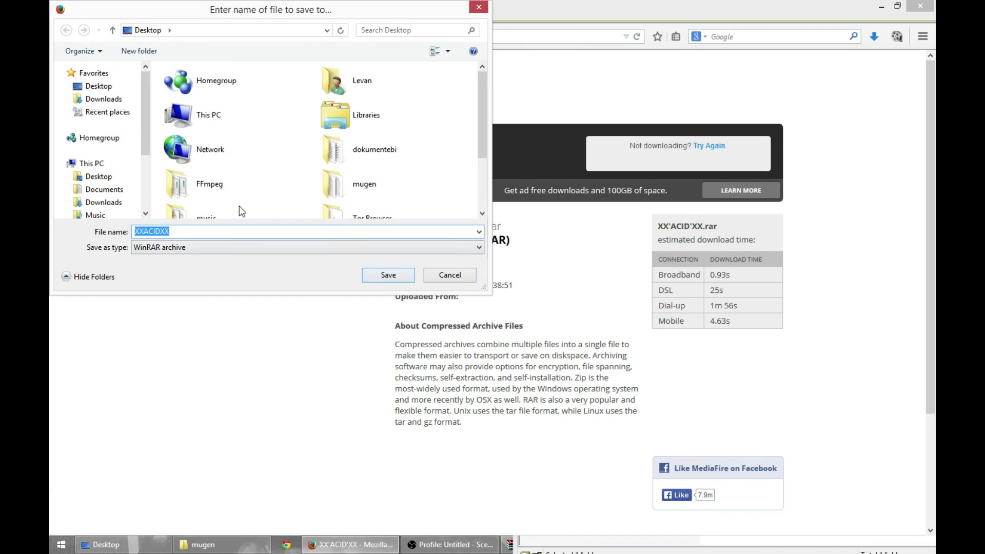
{"action": "left_click", "coordinate": [388, 275]}
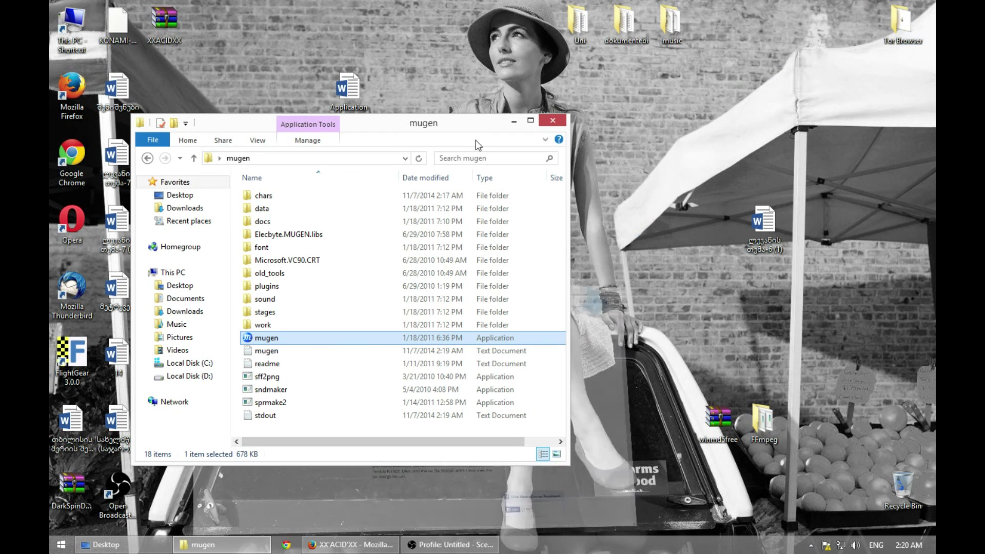
- Move the mugen window clear of the desktop icons and permanently delete the DarkSpinDoctor_PeterV1.2 and Patrick archives from the desktop
{"action": "left_click_drag", "start_coordinate": [363, 126], "coordinate": [567, 103]}
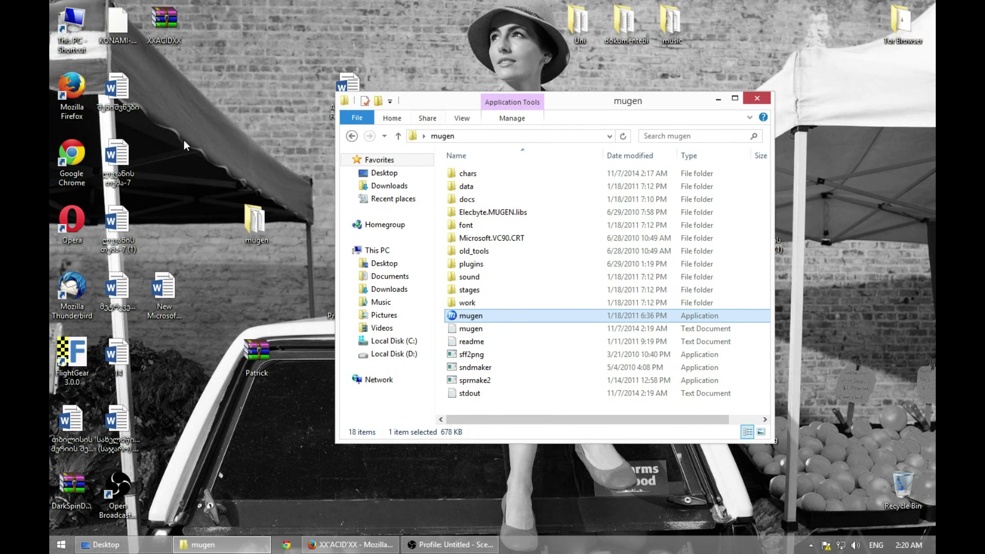
{"action": "left_click", "coordinate": [77, 485]}
{"action": "key", "text": "shift+Delete"}
{"action": "key", "text": "Return"}
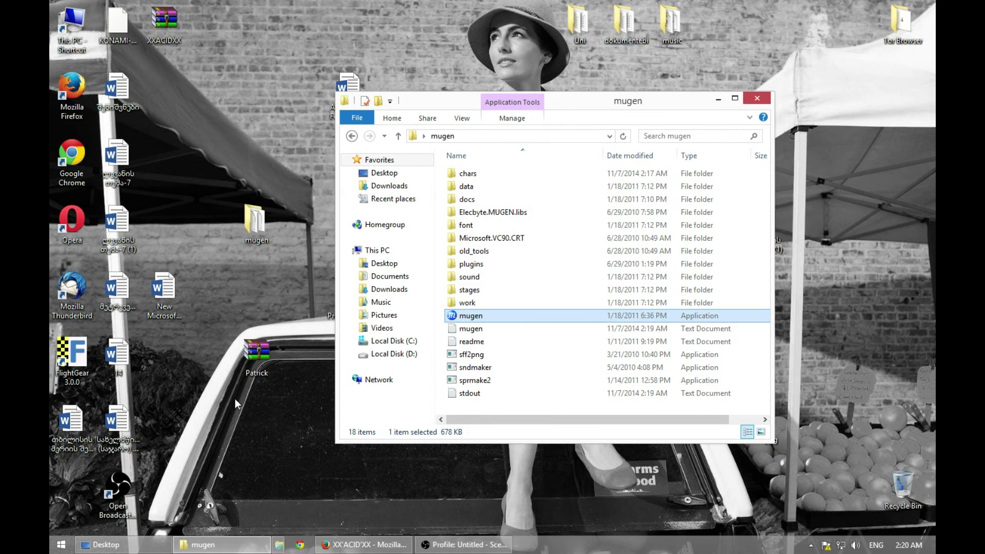
{"action": "left_click", "coordinate": [257, 360]}
{"action": "key", "text": "shift+Delete"}
{"action": "key", "text": "Return"}
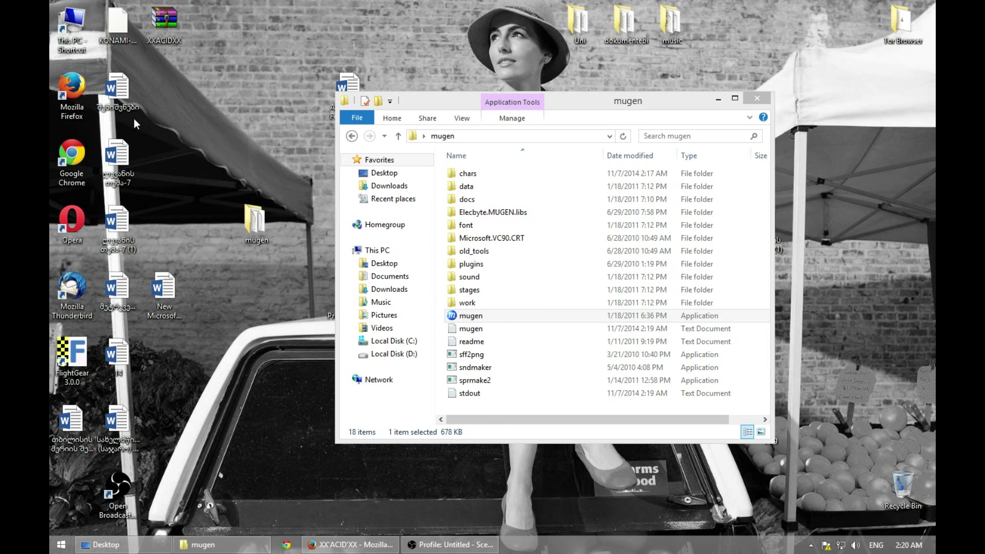
- Open the XXACIDXX archive beside the mugen folder window and extract XX'ACID'XX.def and XX'ACID'XX.sff into mugen's stages folder
{"action": "left_click_drag", "start_coordinate": [255, 363], "coordinate": [250, 369]}
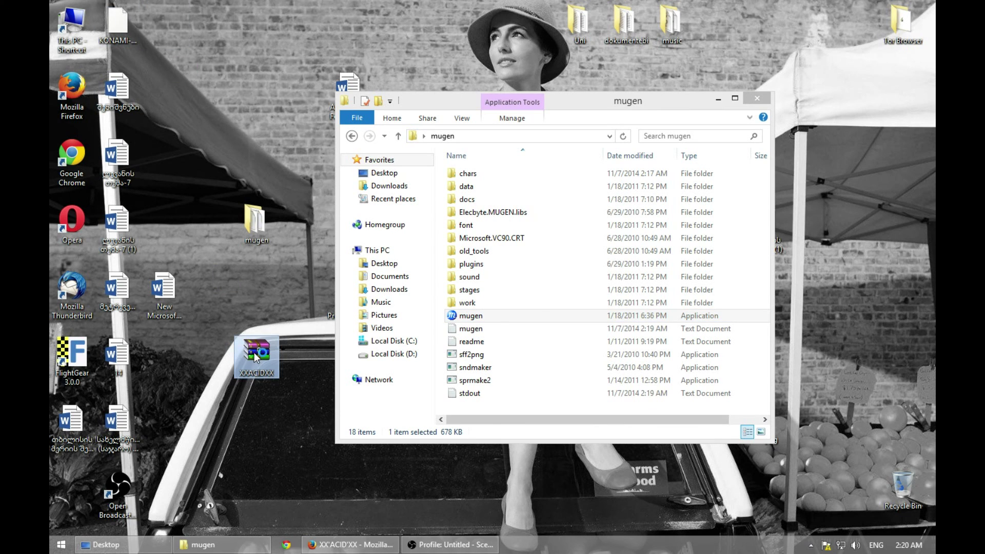
{"action": "double_click", "coordinate": [263, 355]}
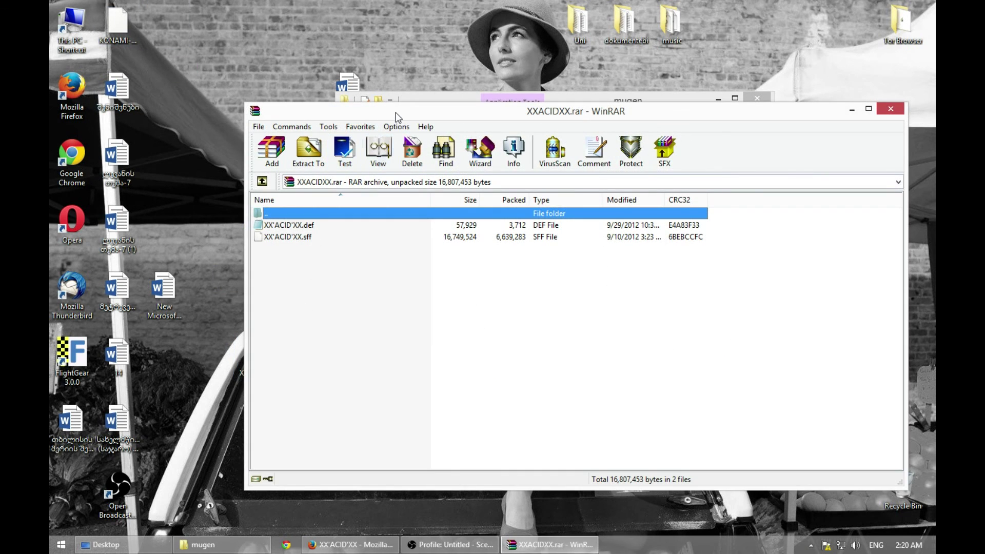
{"action": "left_click_drag", "start_coordinate": [395, 115], "coordinate": [580, 150]}
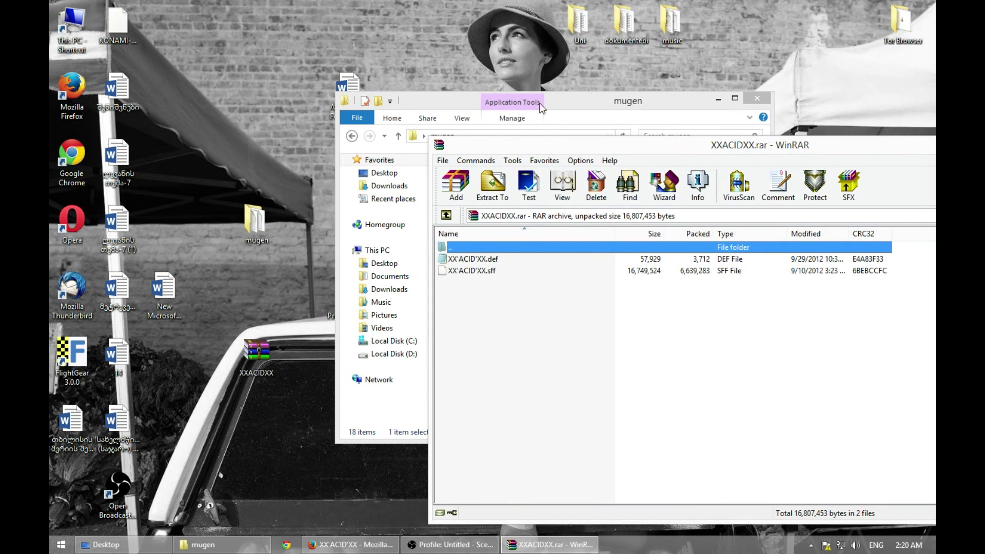
{"action": "left_click_drag", "start_coordinate": [541, 108], "coordinate": [341, 104]}
{"action": "left_click", "coordinate": [598, 361]}
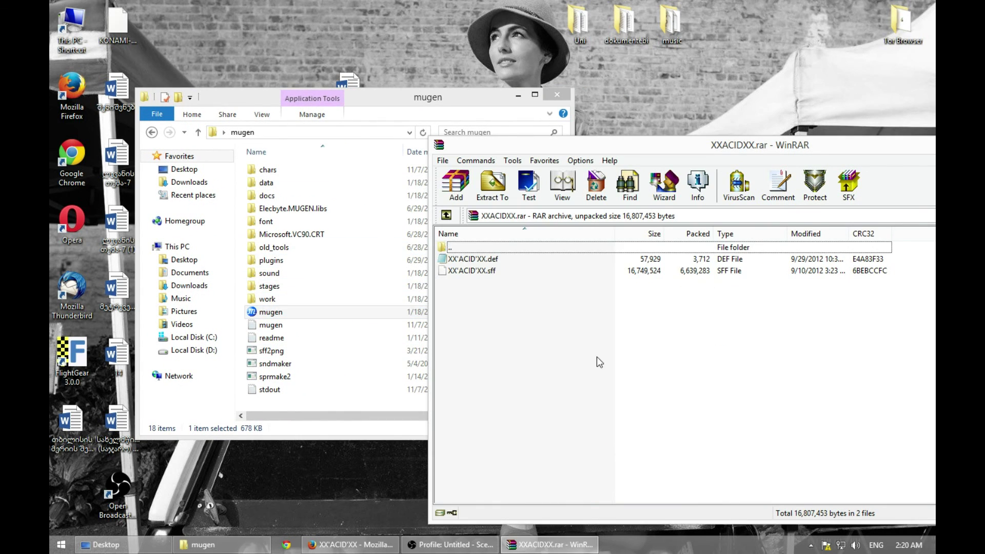
{"action": "double_click", "coordinate": [279, 288]}
{"action": "left_click", "coordinate": [603, 321]}
{"action": "left_click_drag", "start_coordinate": [534, 311], "coordinate": [319, 297]}
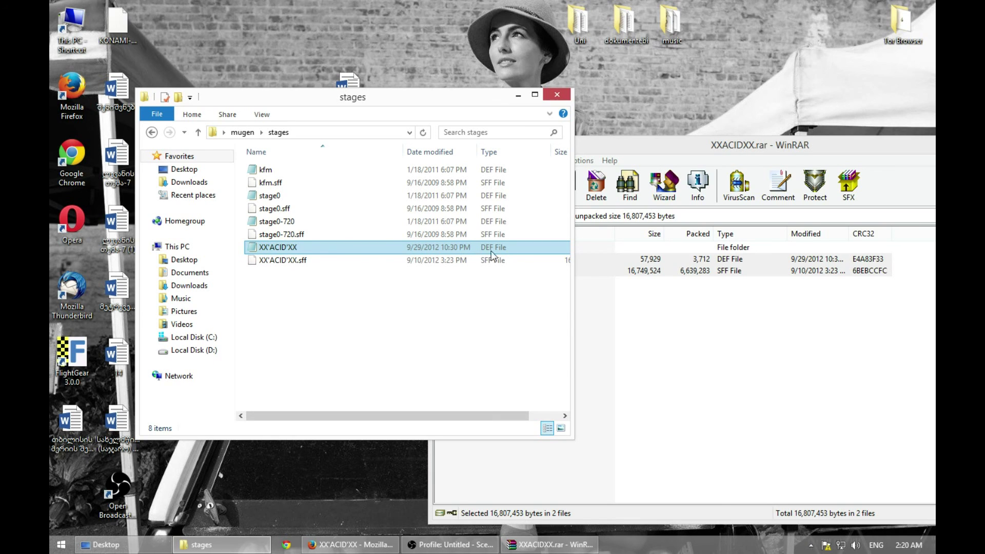
- Copy the name of the XX'ACID'XX DEF file in the stages folder and return to the mugen folder
{"action": "left_click", "coordinate": [308, 247]}
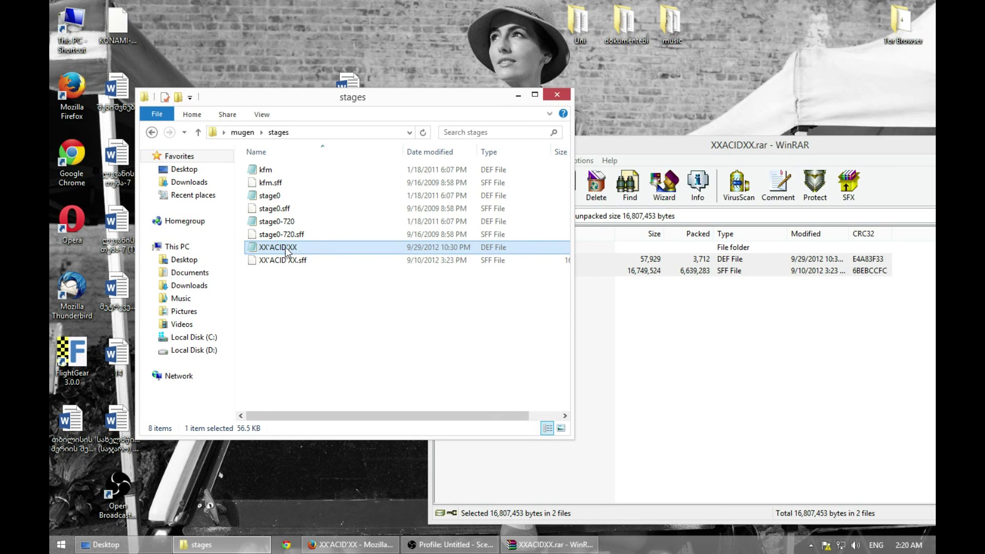
{"action": "left_click", "coordinate": [287, 250]}
{"action": "key", "text": "ctrl+c"}
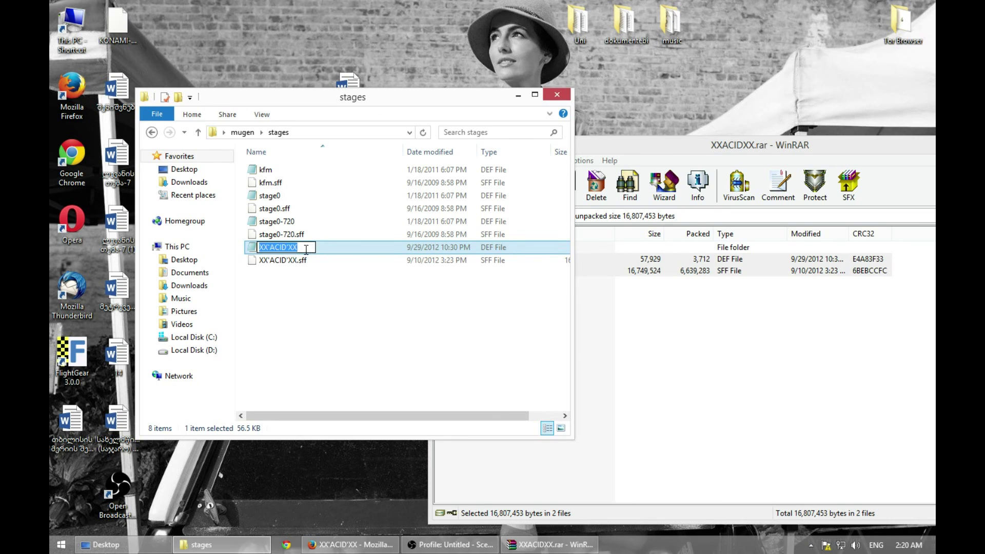
{"action": "left_click", "coordinate": [308, 303]}
{"action": "left_click", "coordinate": [242, 132]}
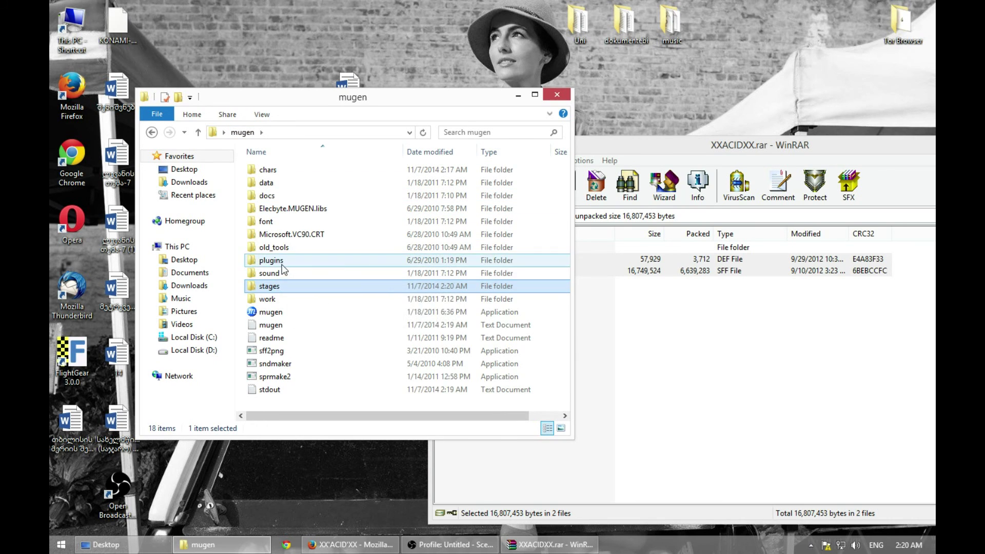
- Add the line stages/XX'ACID'XX.def under [ExtraStages] in the data folder's select file, then save and close it
{"action": "left_click", "coordinate": [273, 183]}
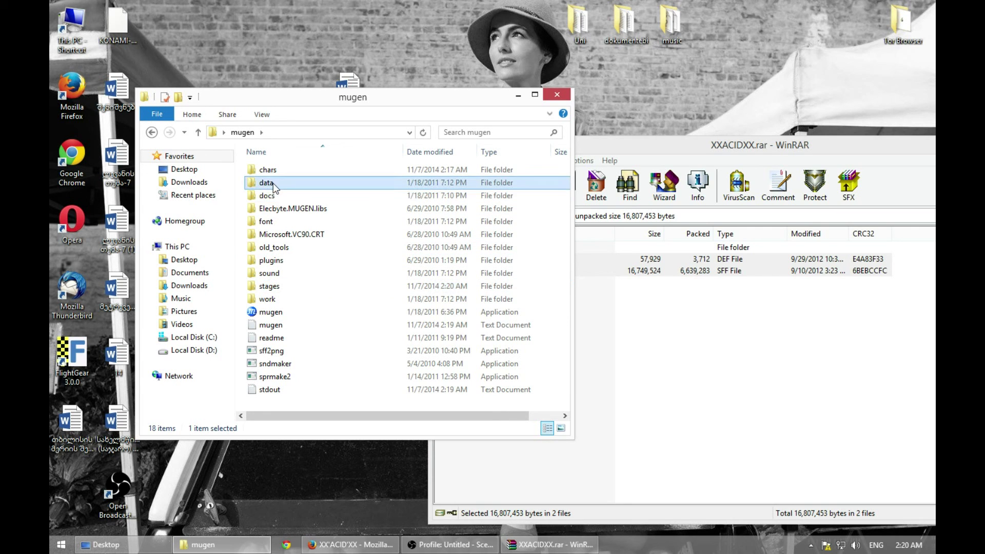
{"action": "double_click", "coordinate": [276, 187]}
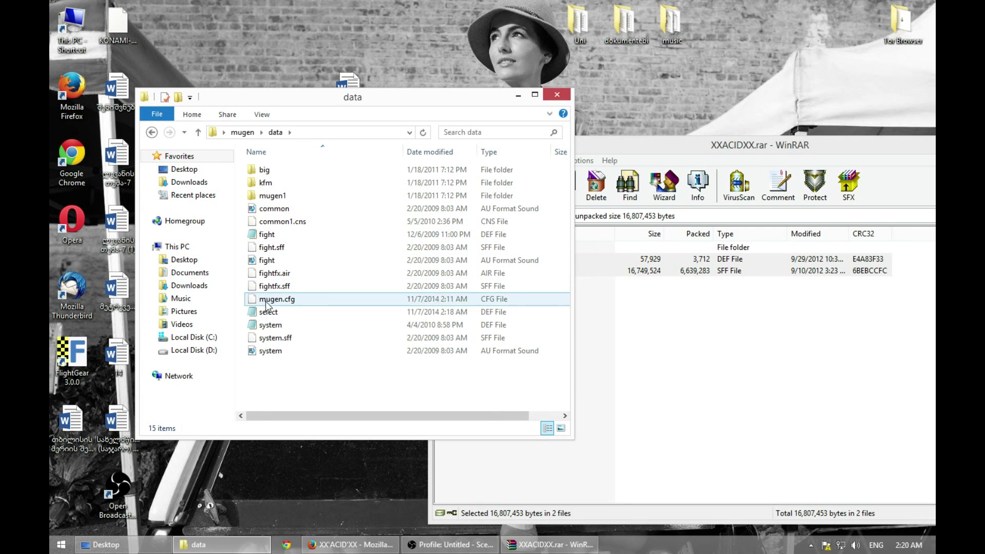
{"action": "double_click", "coordinate": [283, 312]}
{"action": "scroll", "coordinate": [292, 305], "scroll_direction": "down", "scroll_amount": 20}
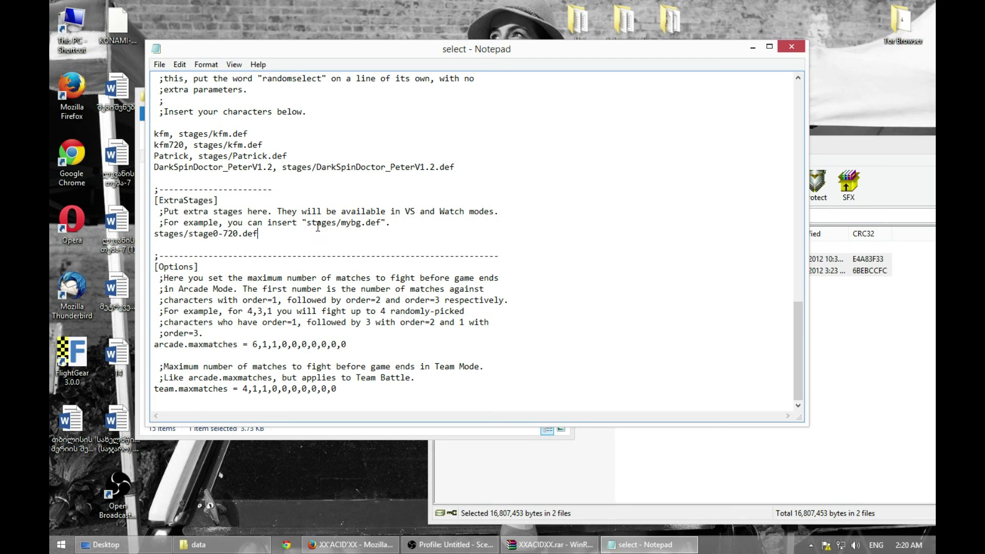
{"action": "key", "text": "Return"}
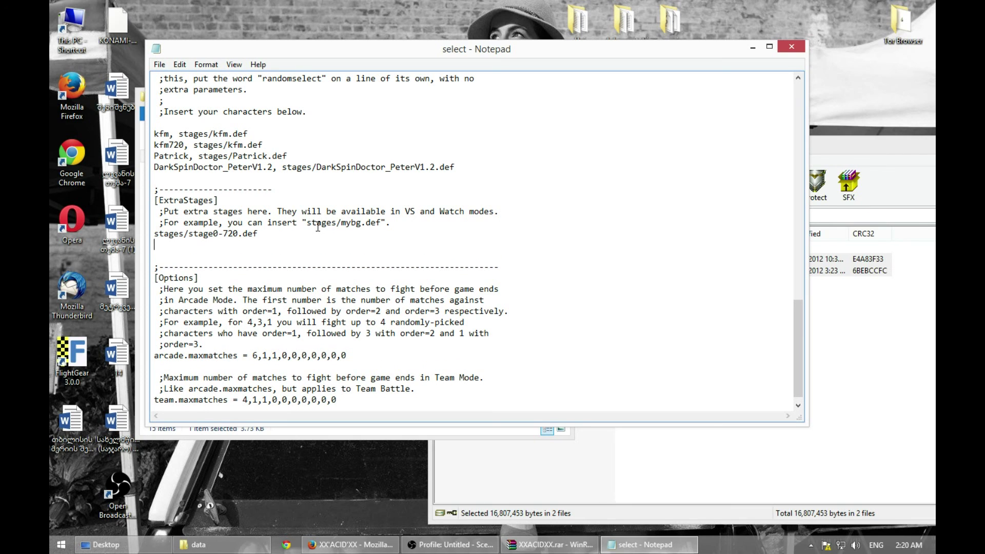
{"action": "key", "text": "ctrl+v"}
{"action": "right_click", "coordinate": [200, 244]}
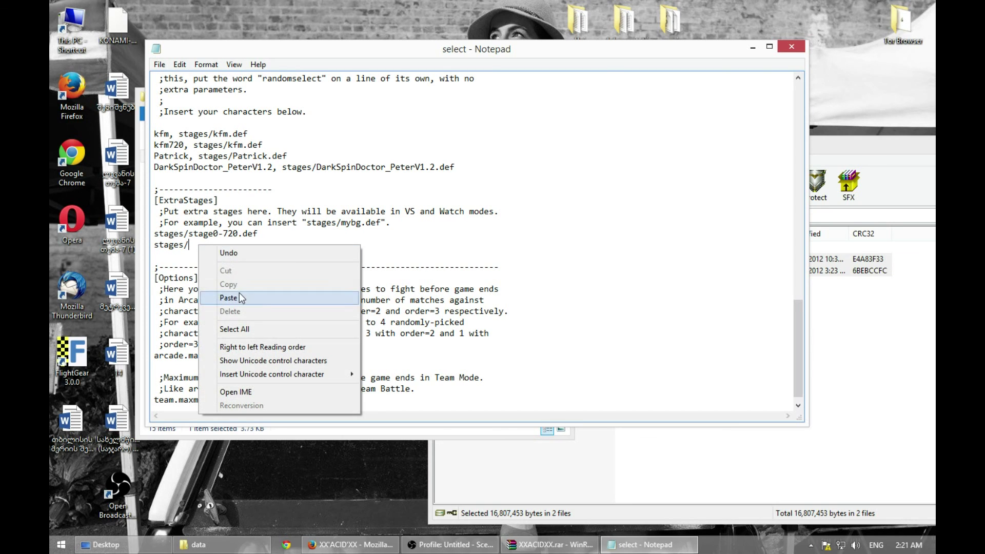
{"action": "left_click", "coordinate": [253, 313]}
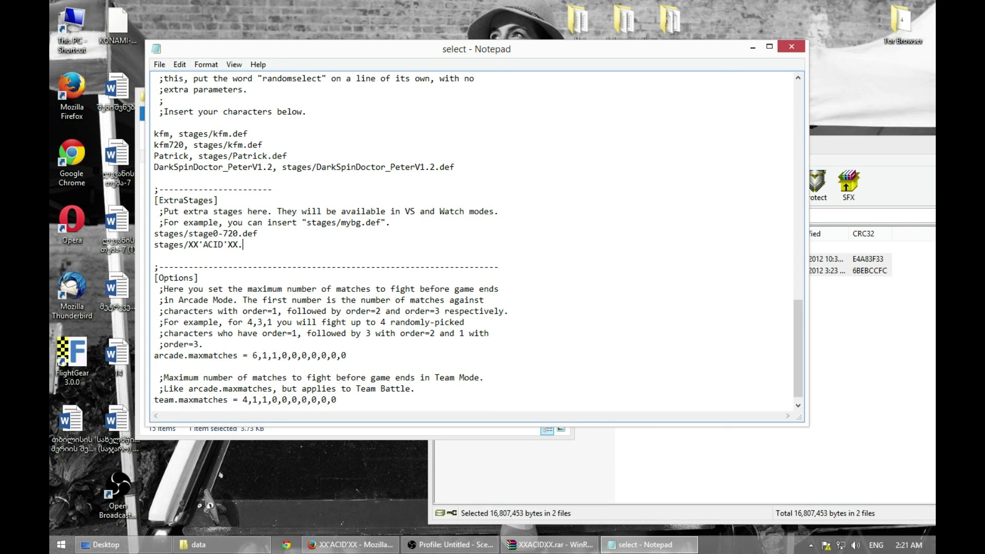
{"action": "left_click", "coordinate": [159, 64]}
{"action": "left_click", "coordinate": [179, 105]}
{"action": "left_click", "coordinate": [790, 47]}
- Run the mugen application from the mugen folder, look through its main menu down to Survival, and quit the game
{"action": "left_click", "coordinate": [242, 132]}
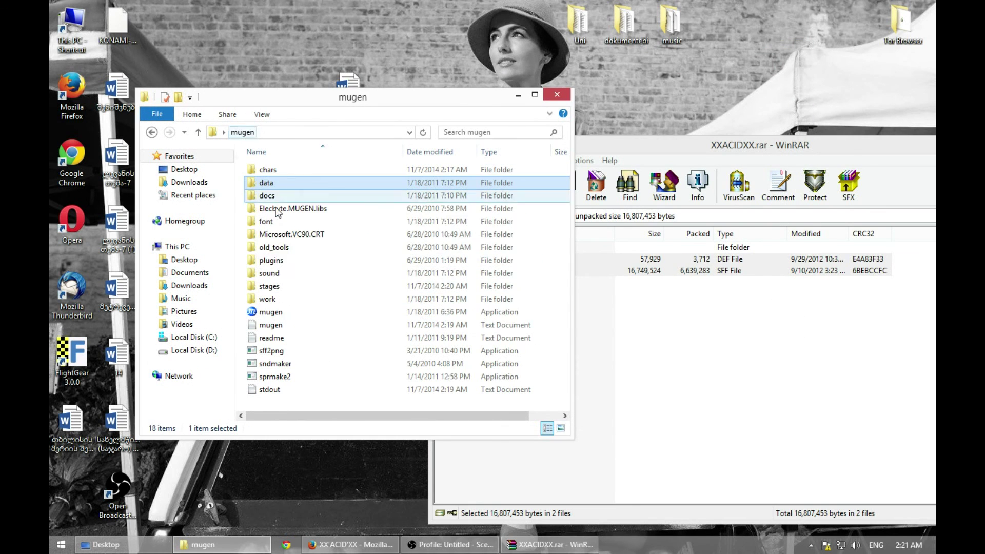
{"action": "double_click", "coordinate": [268, 312]}
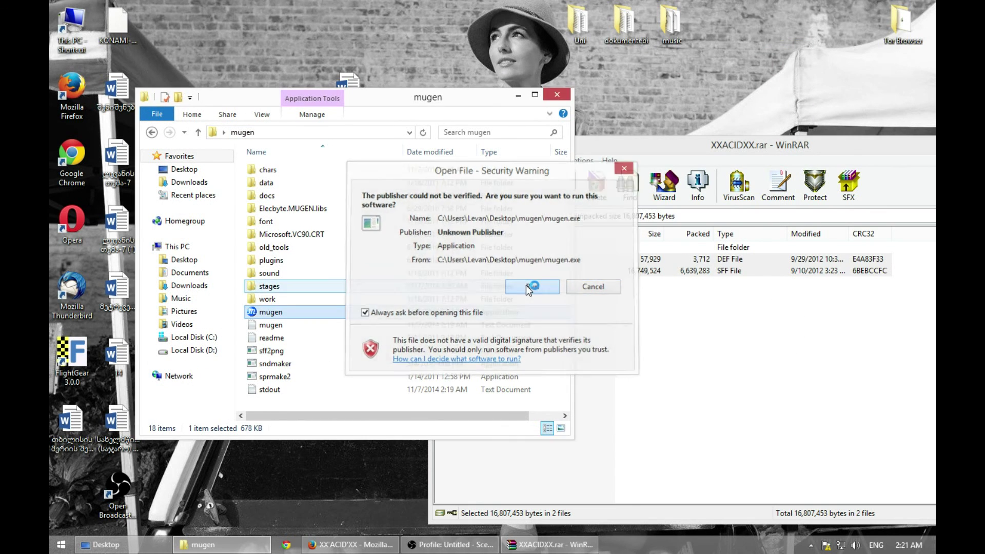
{"action": "left_click", "coordinate": [525, 285]}
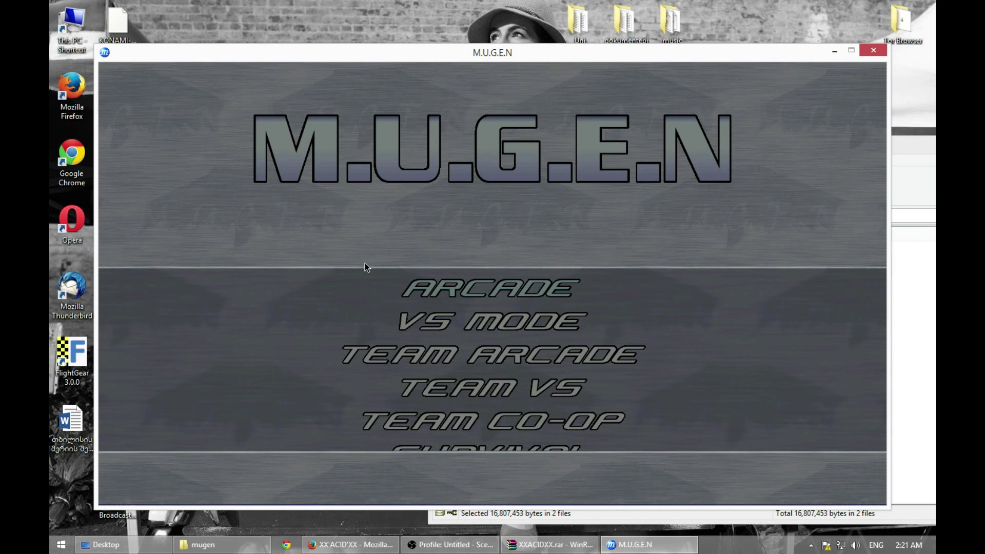
{"action": "key", "text": "Down"}
{"action": "key", "text": "Down"}
{"action": "key", "text": "Down"}
{"action": "key", "text": "Down"}
{"action": "key", "text": "Down"}
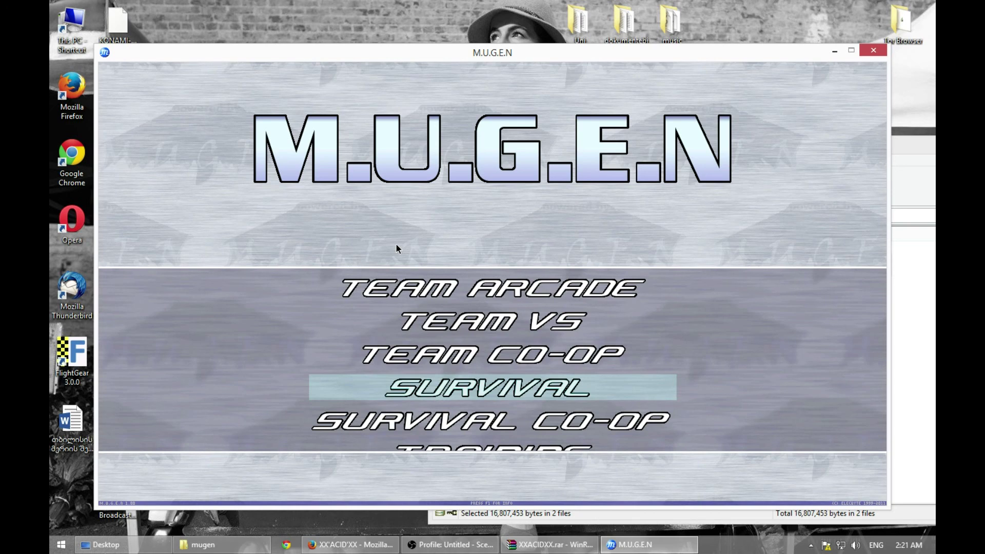
{"action": "key", "text": "Escape"}
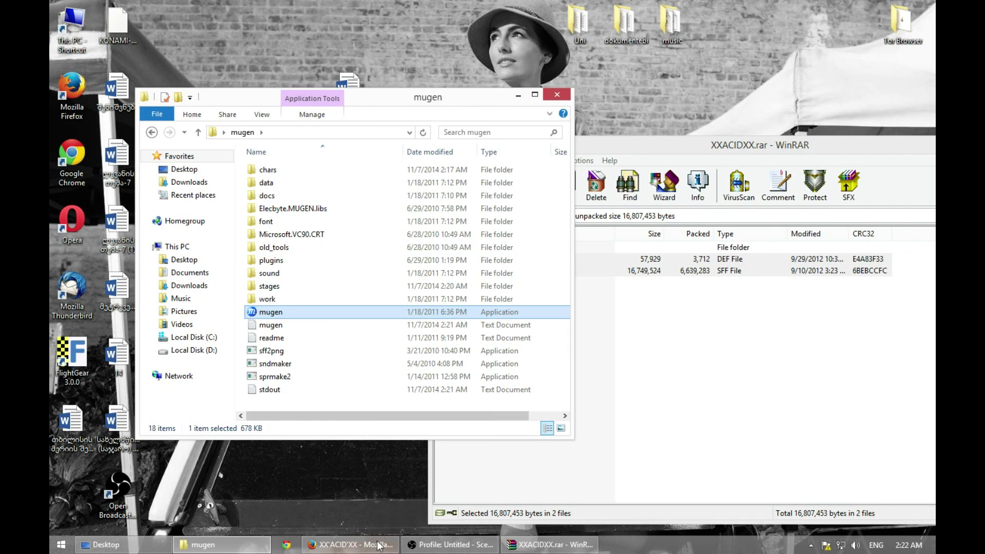
- Switch to Firefox, go back to the wiki's Acid Rain page, and glance at the elecbyte M.U.G.E.N page
{"action": "left_click", "coordinate": [380, 545]}
{"action": "left_click", "coordinate": [62, 37]}
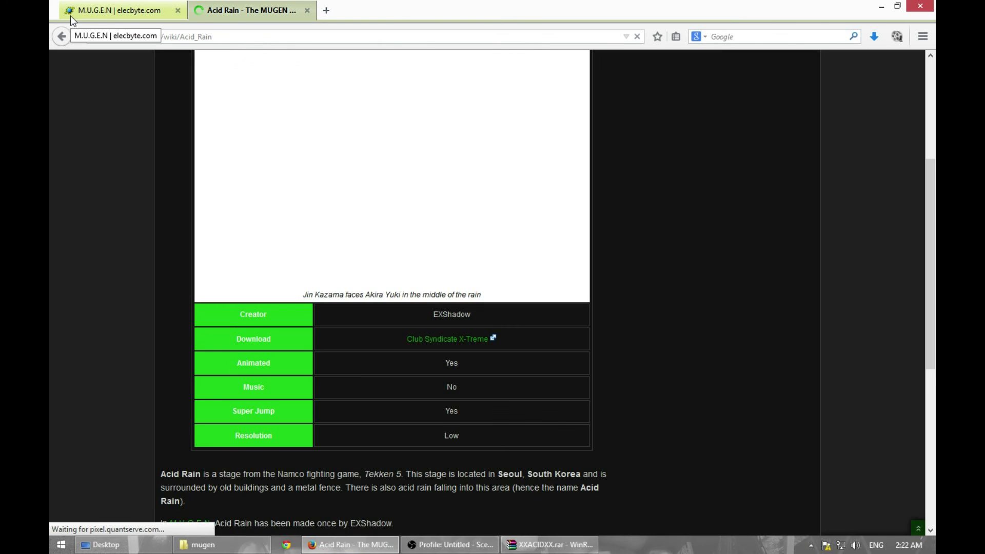
{"action": "left_click", "coordinate": [70, 16]}
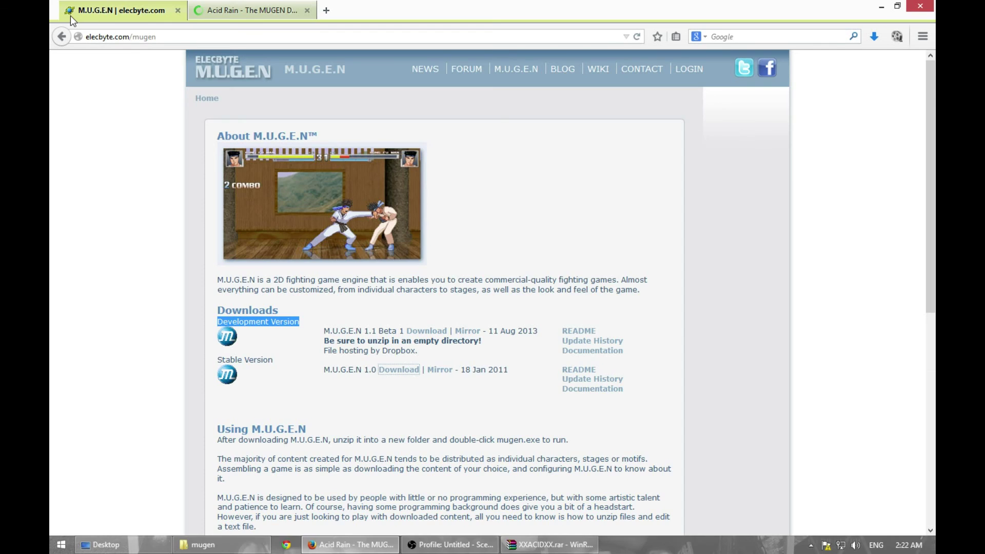
{"action": "key", "text": "ctrl+Tab"}
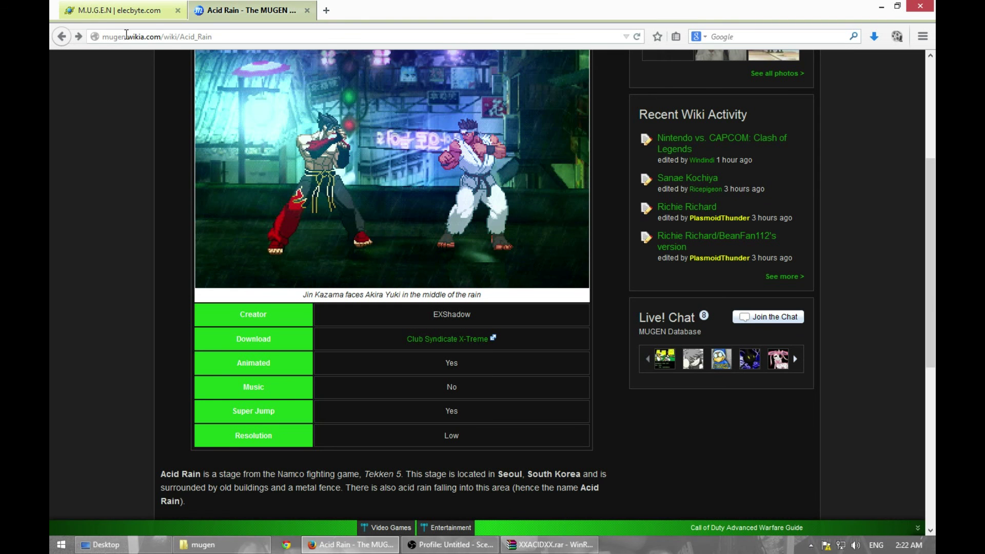
{"action": "scroll", "coordinate": [315, 218], "scroll_direction": "up", "scroll_amount": 1}
{"action": "scroll", "coordinate": [315, 218], "scroll_direction": "up", "scroll_amount": 3}
{"action": "mouse_move", "coordinate": [420, 97]}
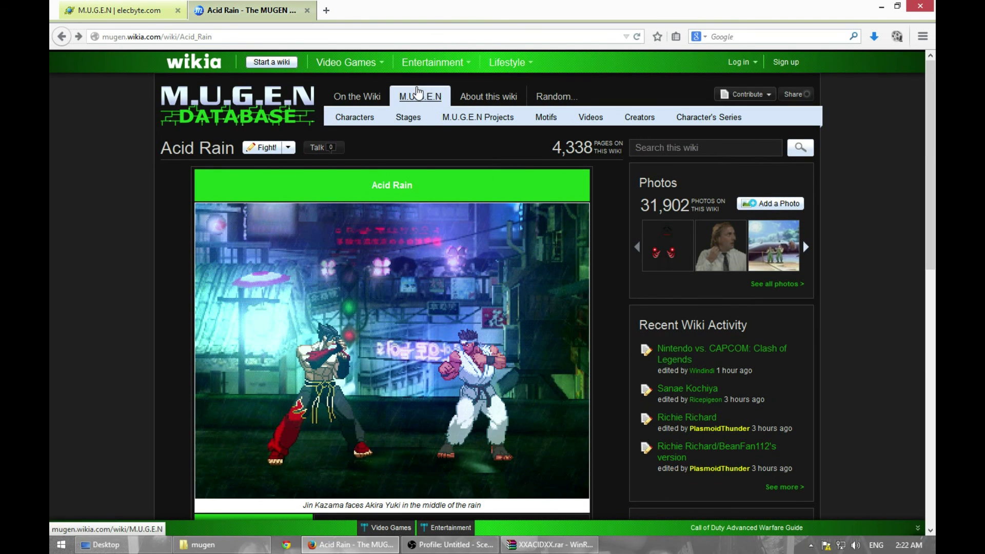
- Open the wiki's Stages category, look through its second page of stages, and return to the first page
{"action": "left_click", "coordinate": [408, 118]}
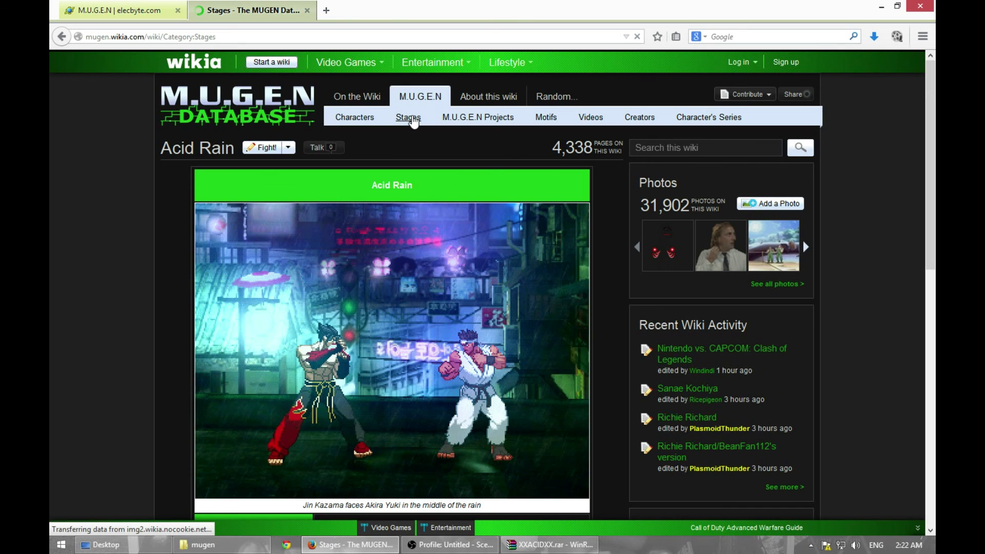
{"action": "scroll", "coordinate": [338, 285], "scroll_direction": "down", "scroll_amount": 5}
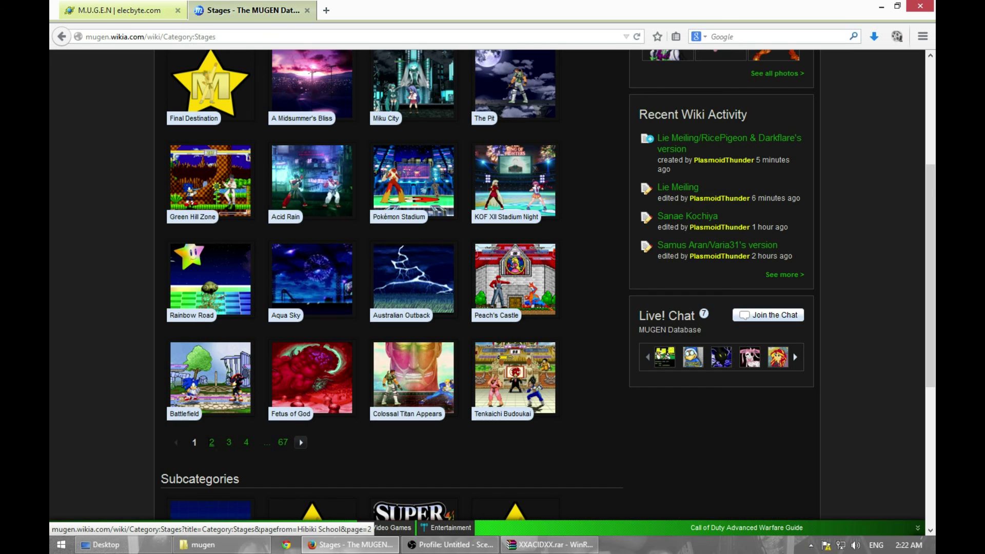
{"action": "left_click", "coordinate": [210, 442]}
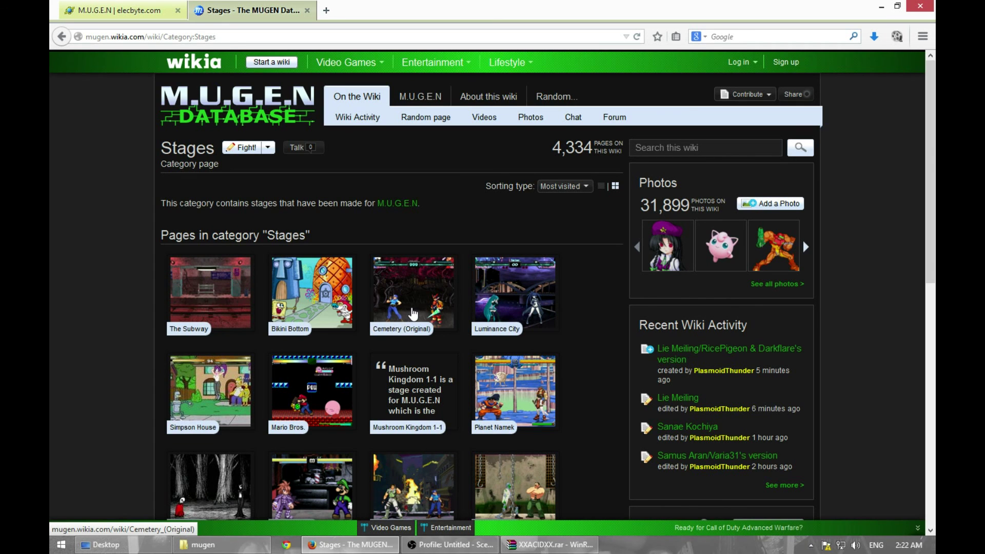
{"action": "scroll", "coordinate": [406, 313], "scroll_direction": "down", "scroll_amount": 10}
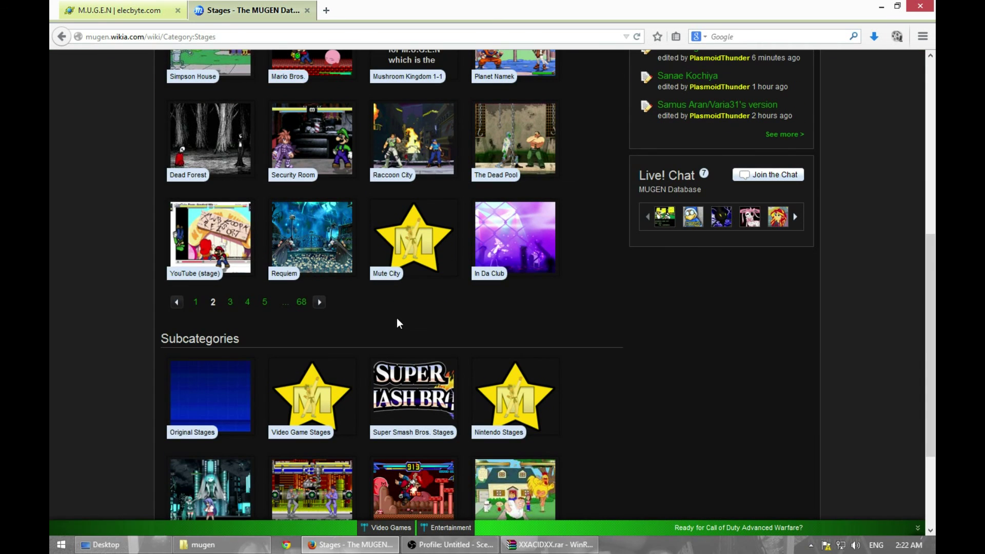
{"action": "left_click", "coordinate": [198, 302]}
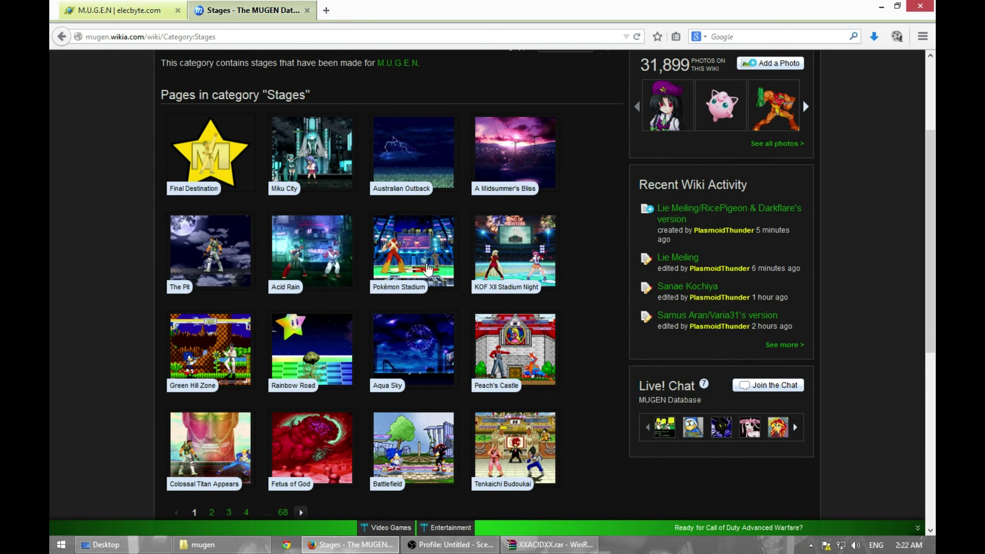
{"action": "scroll", "coordinate": [258, 362], "scroll_direction": "up", "scroll_amount": 3}
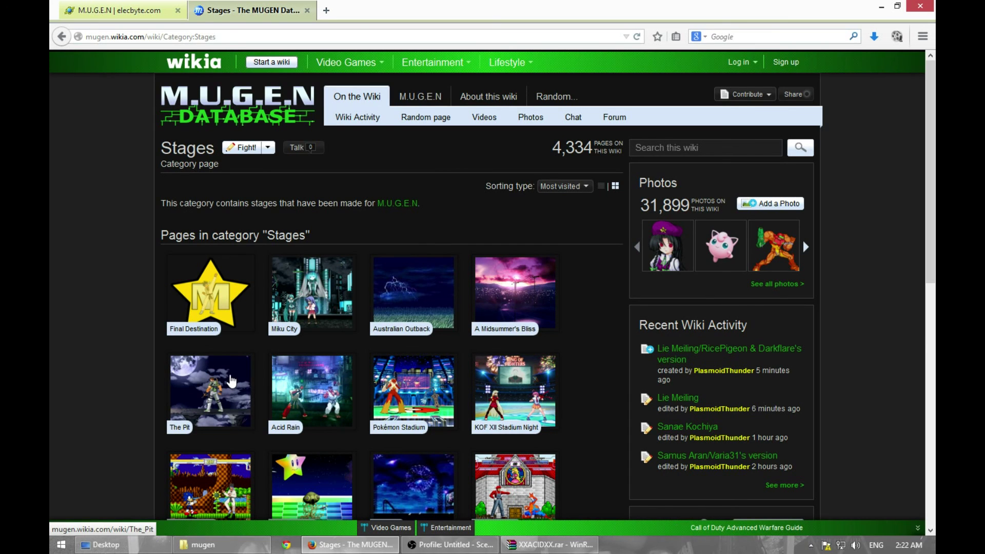
- Open The Pit stage page and save the first listed version, m4e_pit.zip, to the desktop
{"action": "left_click", "coordinate": [232, 381]}
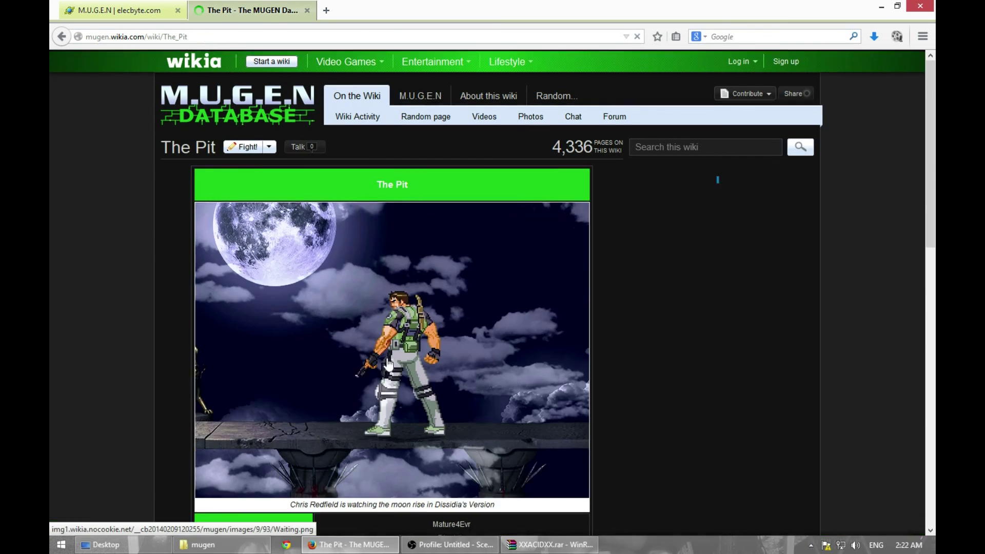
{"action": "scroll", "coordinate": [395, 347], "scroll_direction": "down", "scroll_amount": 8}
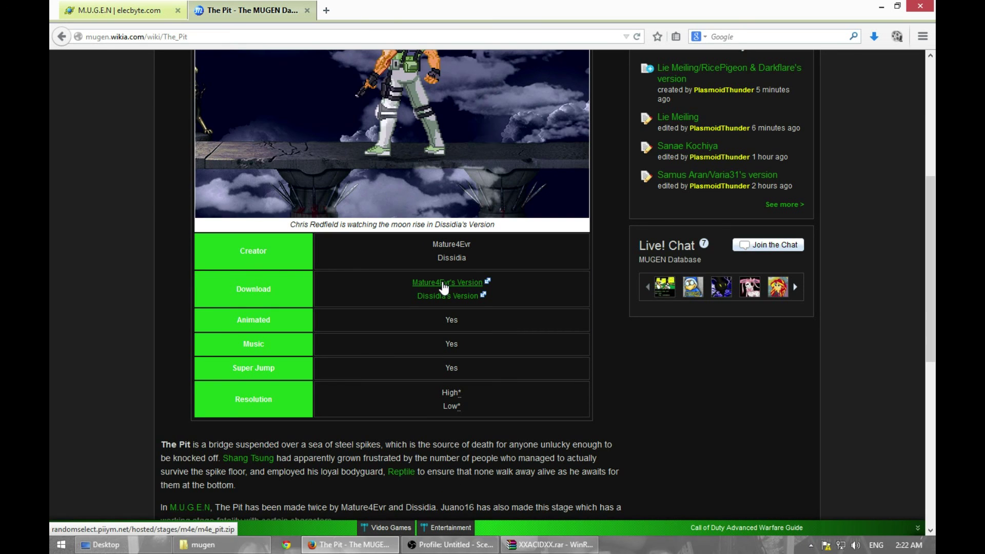
{"action": "left_click", "coordinate": [443, 284]}
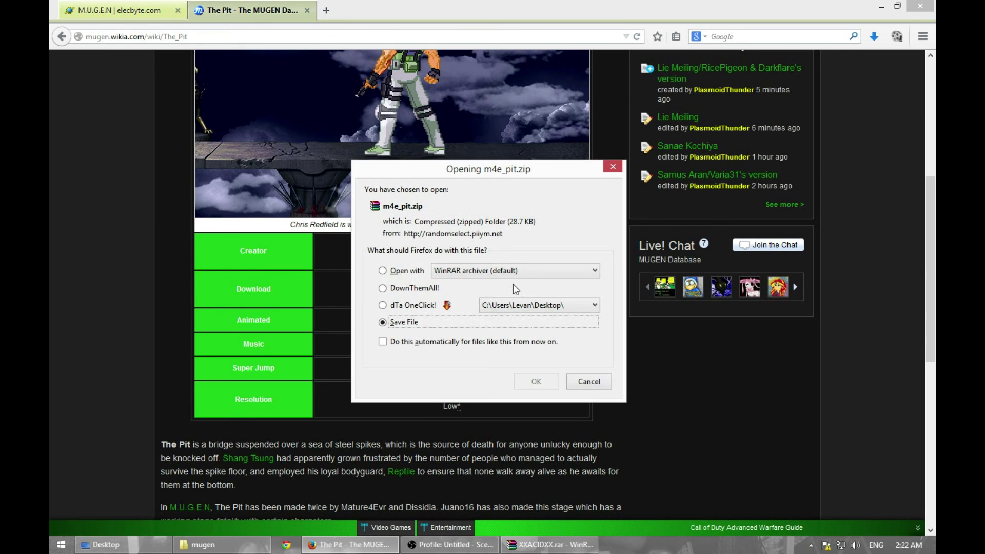
{"action": "left_click", "coordinate": [536, 379]}
{"action": "left_click", "coordinate": [387, 275]}
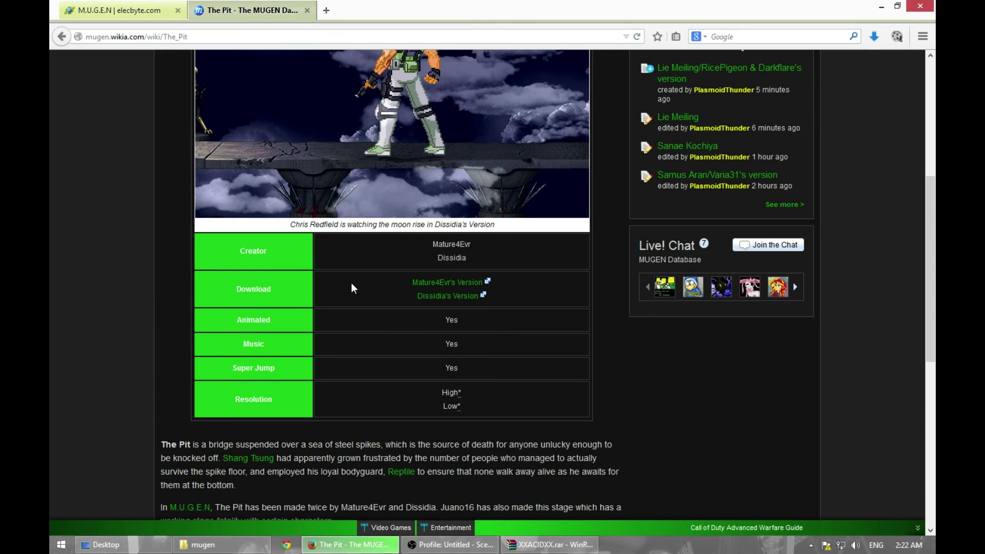
- Inspect the contents of the m4e_pit archive on the desktop, close it, and return to The Pit page in Firefox
{"action": "key", "text": "super+d"}
{"action": "double_click", "coordinate": [75, 497]}
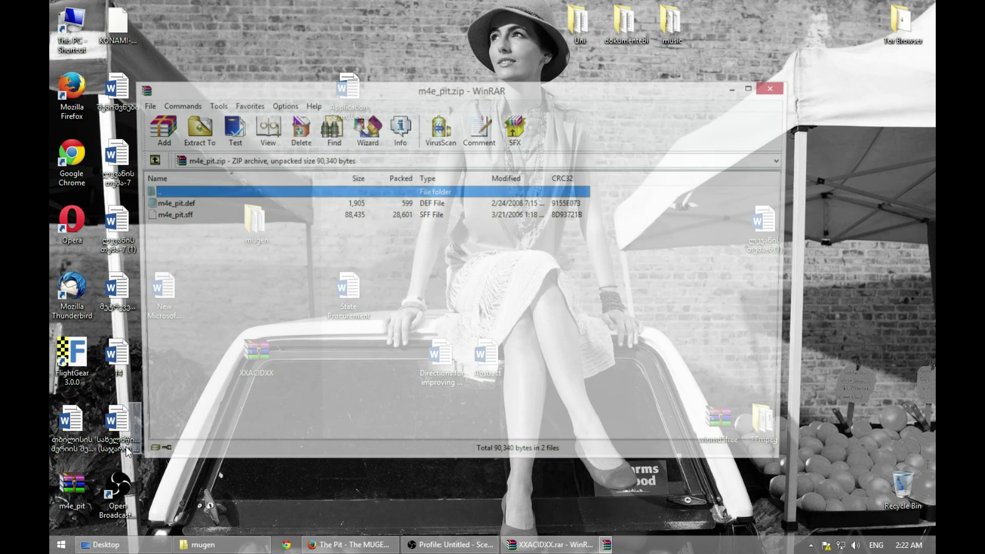
{"action": "left_click", "coordinate": [775, 88]}
{"action": "left_click", "coordinate": [349, 544]}
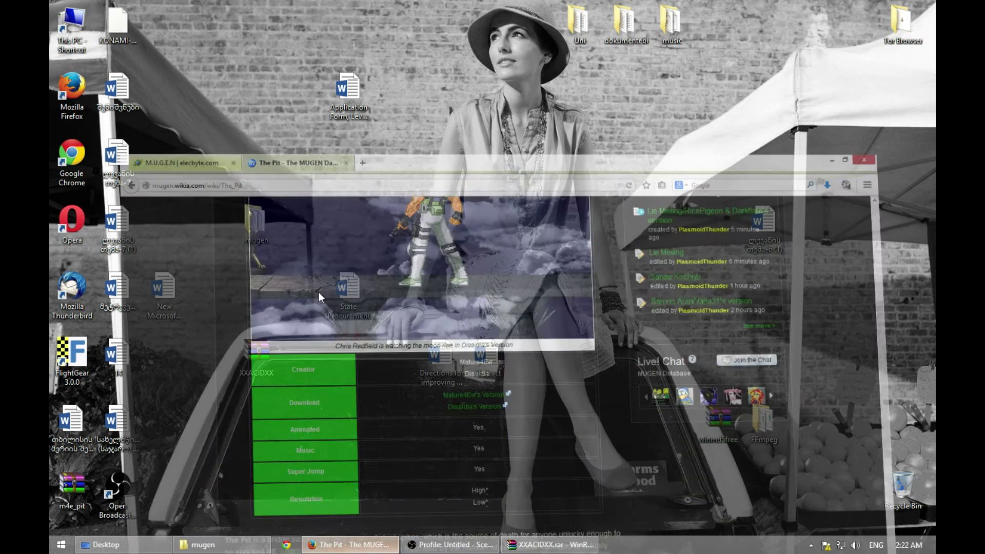
- Go back to the wiki's Stages category and look through the first page of stages
{"action": "left_click", "coordinate": [61, 36]}
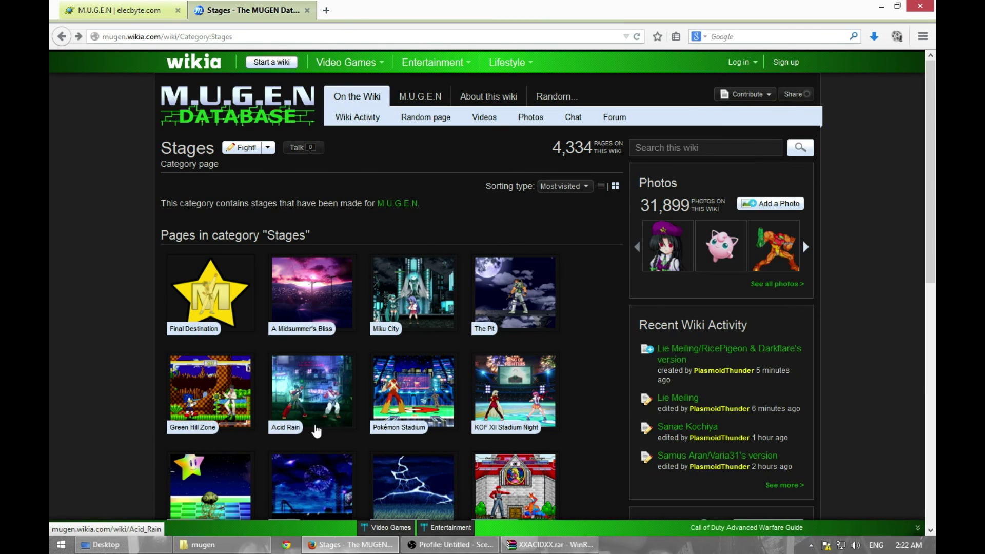
{"action": "scroll", "coordinate": [321, 426], "scroll_direction": "down", "scroll_amount": 5}
{"action": "scroll", "coordinate": [328, 407], "scroll_direction": "down", "scroll_amount": 2}
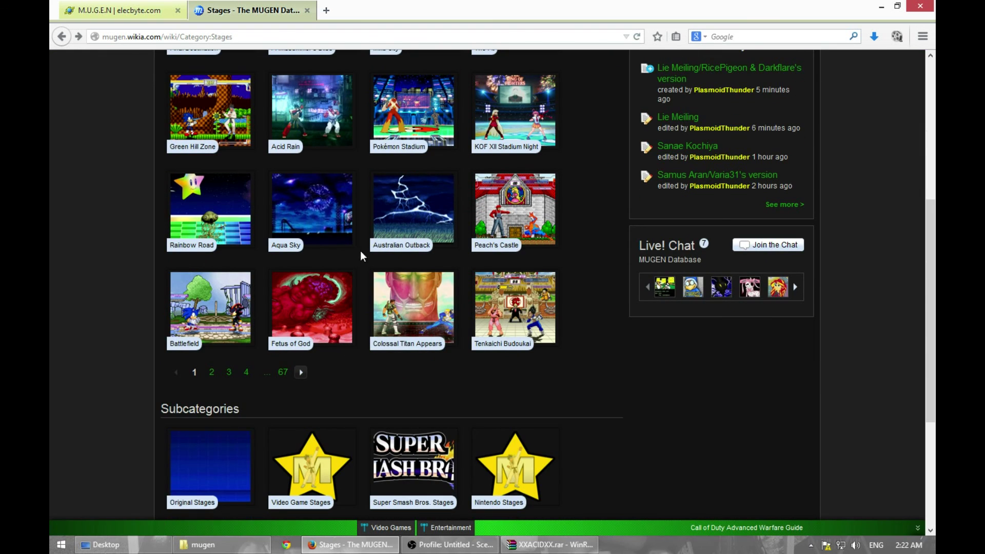
{"action": "scroll", "coordinate": [416, 308], "scroll_direction": "up", "scroll_amount": 5}
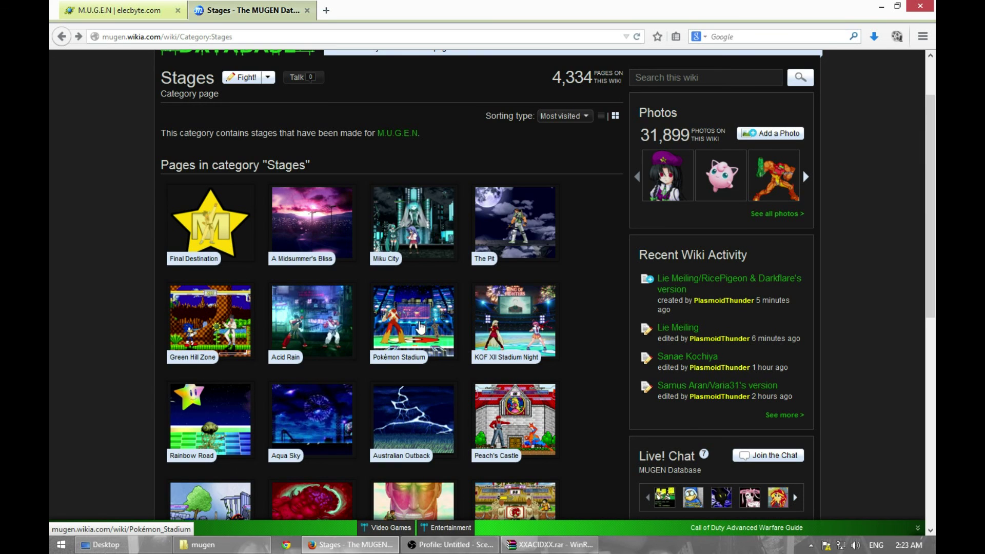
- Open the A Midsummer's Bliss stage page and save A_MIDSUMMERS_BLISS.rar from MediaFire to the desktop
{"action": "left_click", "coordinate": [316, 218]}
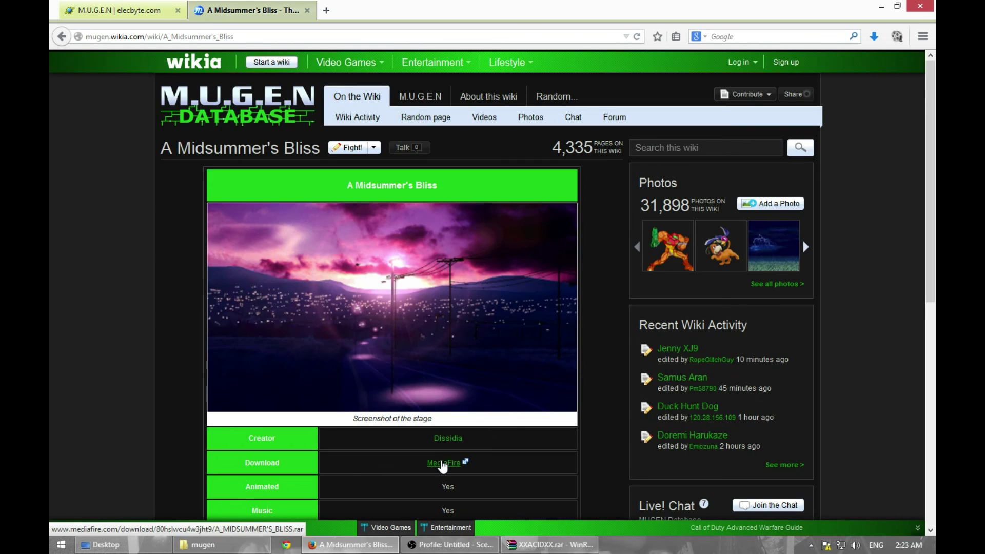
{"action": "left_click", "coordinate": [442, 463]}
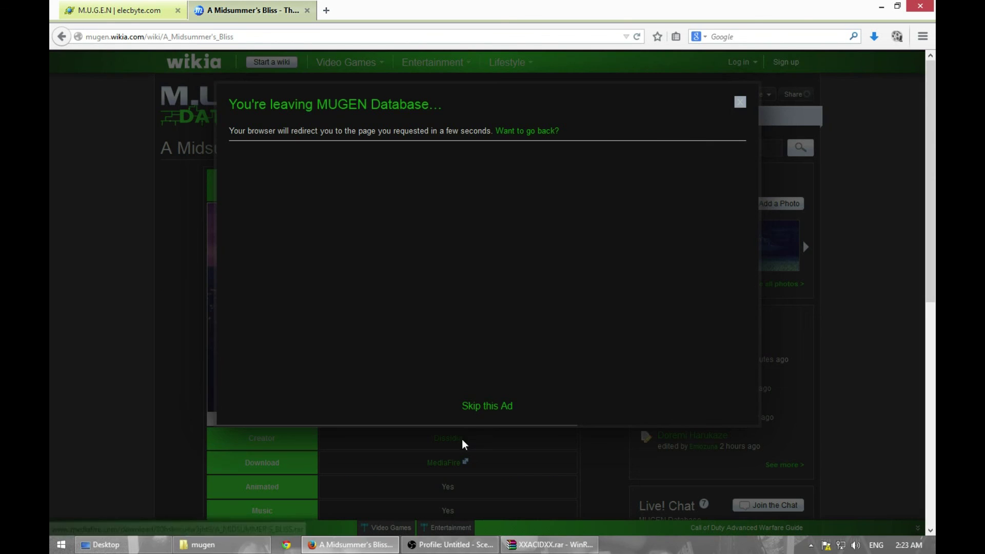
{"action": "left_click", "coordinate": [491, 407]}
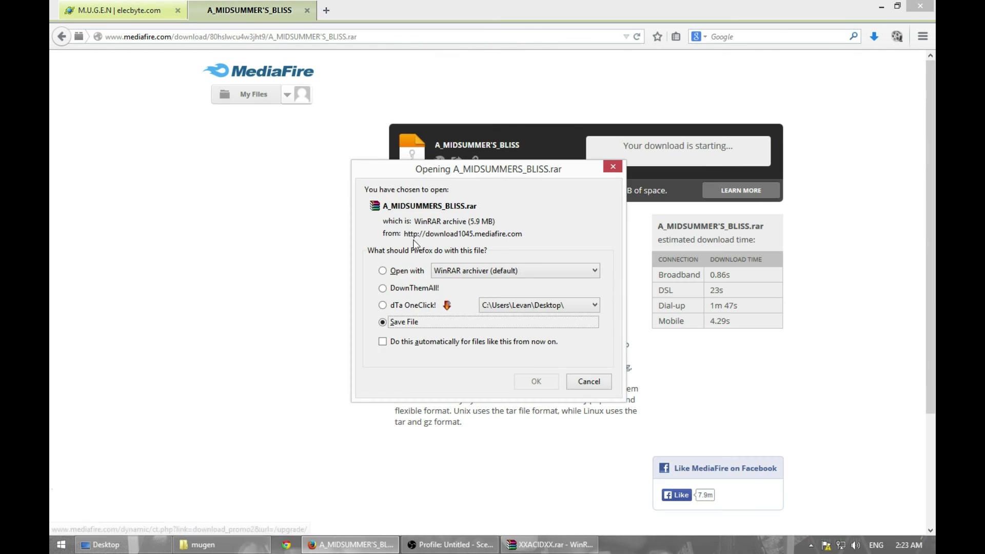
{"action": "key", "text": "Return"}
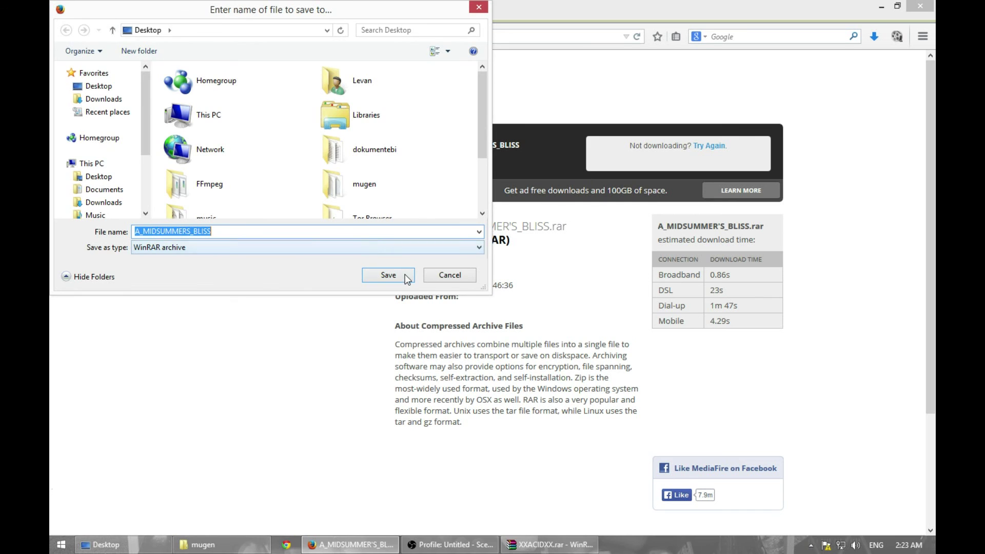
{"action": "left_click", "coordinate": [388, 275]}
- Open the A_MIDSUMMERS_BLISS archive on the desktop and briefly play its mp3 file
{"action": "key", "text": "super+d"}
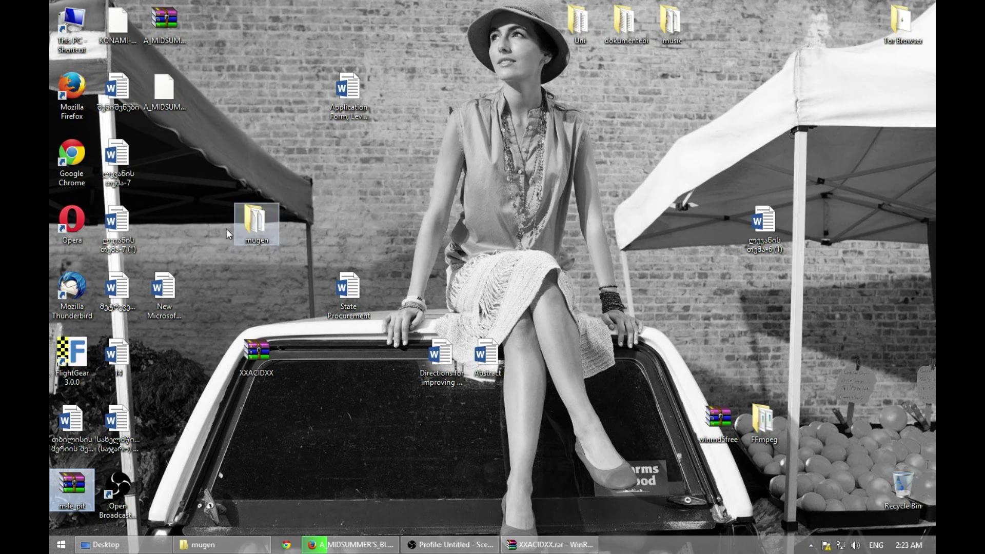
{"action": "left_click", "coordinate": [205, 154]}
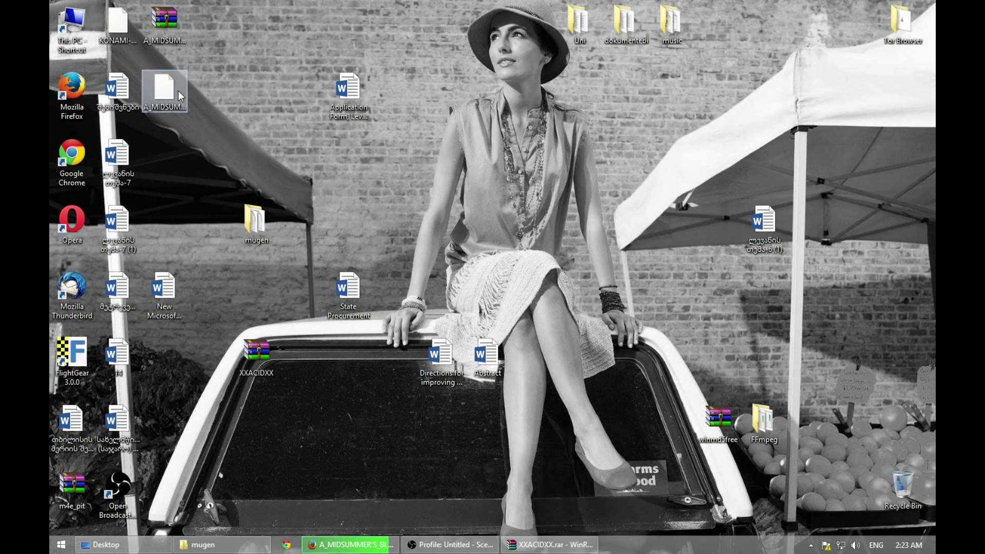
{"action": "double_click", "coordinate": [169, 31]}
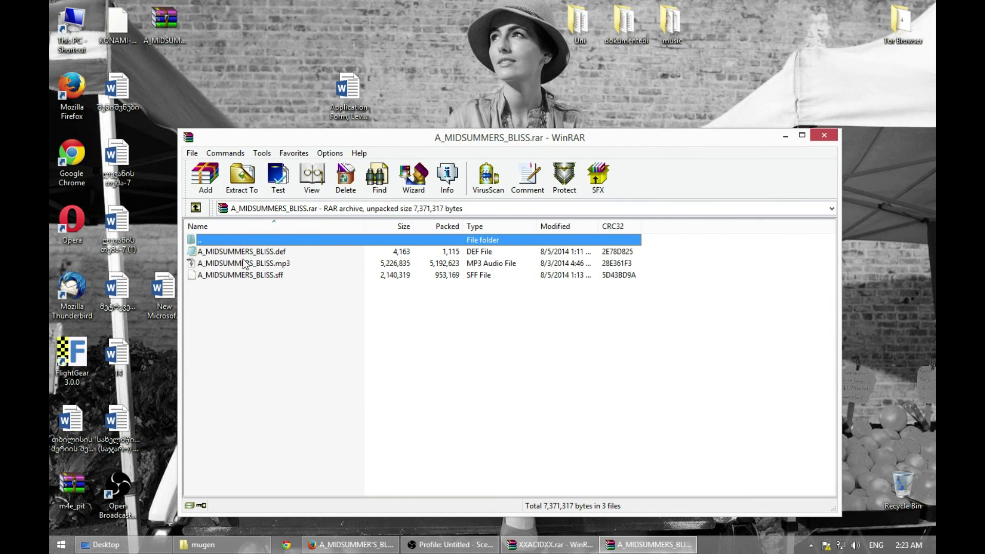
{"action": "double_click", "coordinate": [243, 264]}
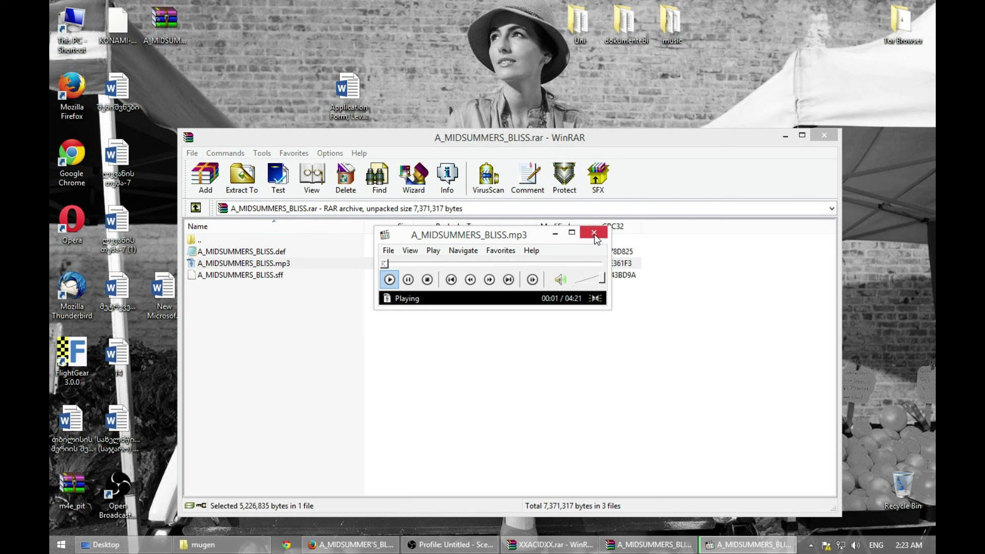
{"action": "left_click", "coordinate": [594, 234]}
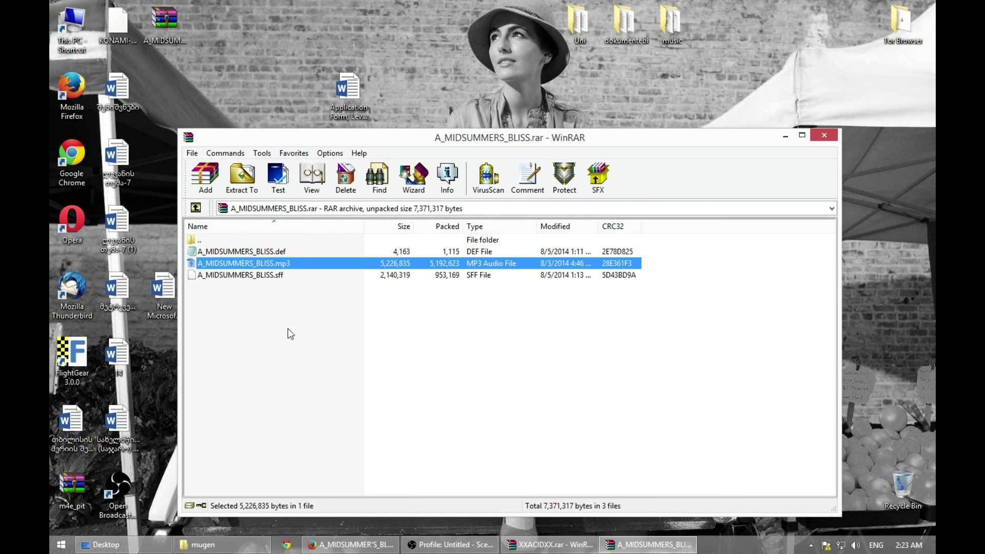
- Extract A_MIDSUMMERS_BLISS.mp3 from the archive into mugen's sound folder and play the extracted copy to check it
{"action": "left_click", "coordinate": [247, 548]}
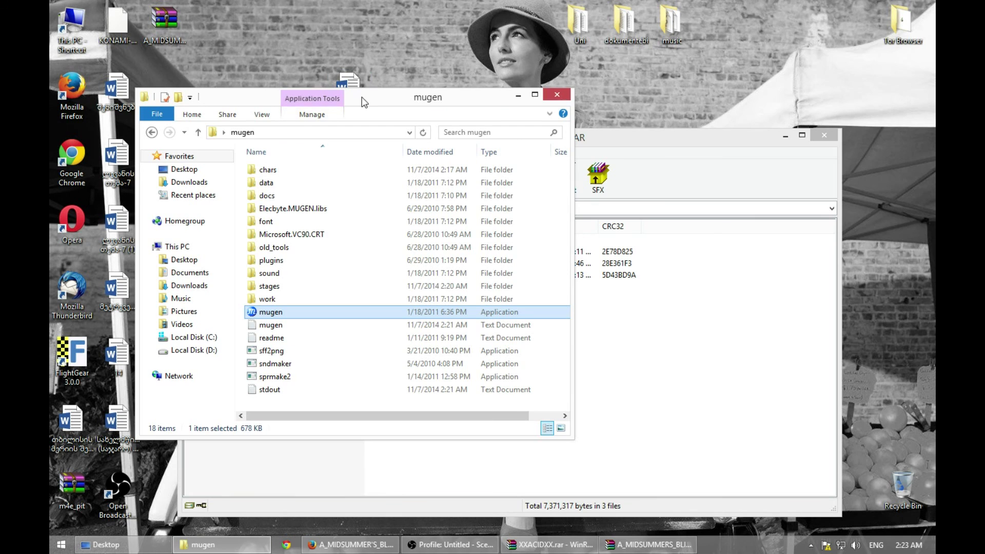
{"action": "left_click_drag", "start_coordinate": [364, 102], "coordinate": [622, 91]}
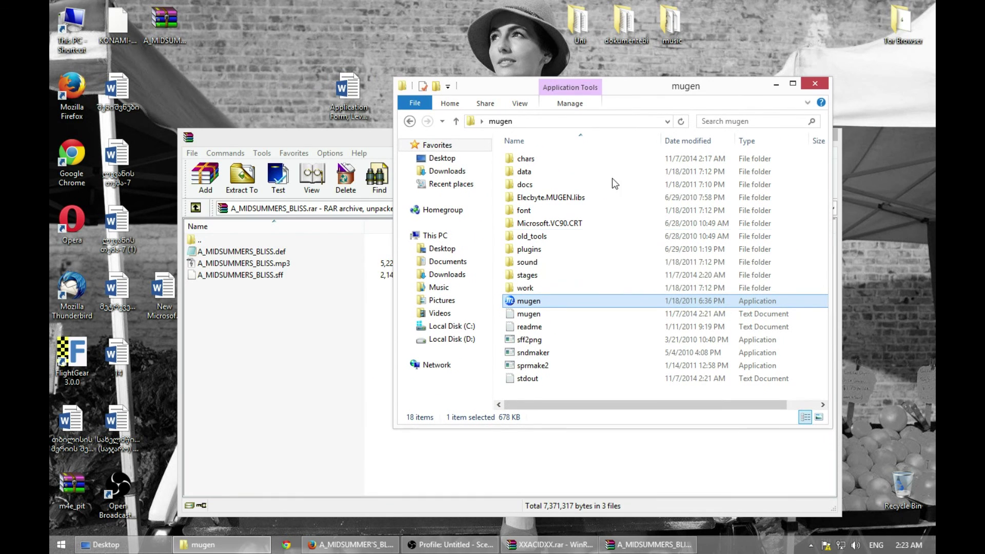
{"action": "double_click", "coordinate": [523, 263]}
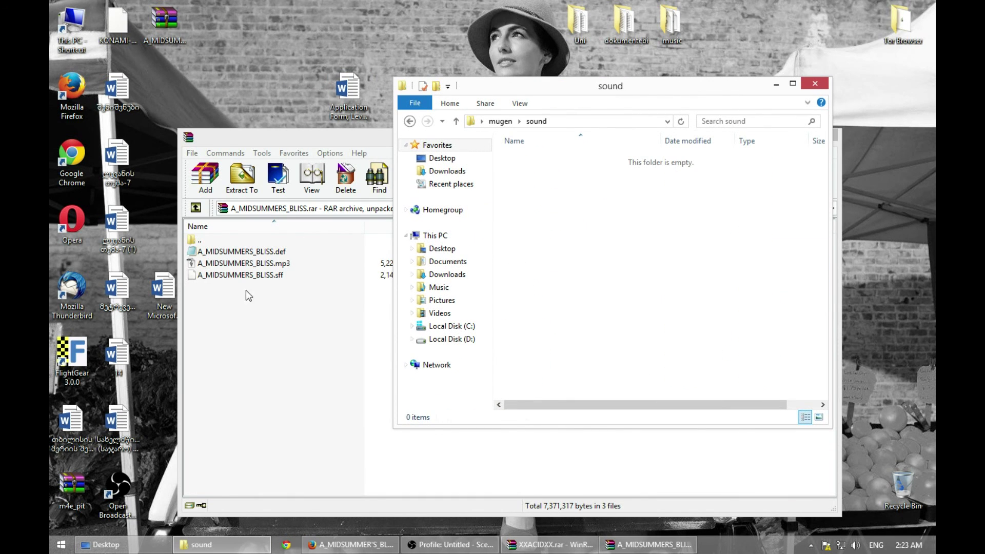
{"action": "left_click", "coordinate": [248, 296]}
{"action": "left_click_drag", "start_coordinate": [237, 263], "coordinate": [604, 257]}
{"action": "double_click", "coordinate": [528, 161]}
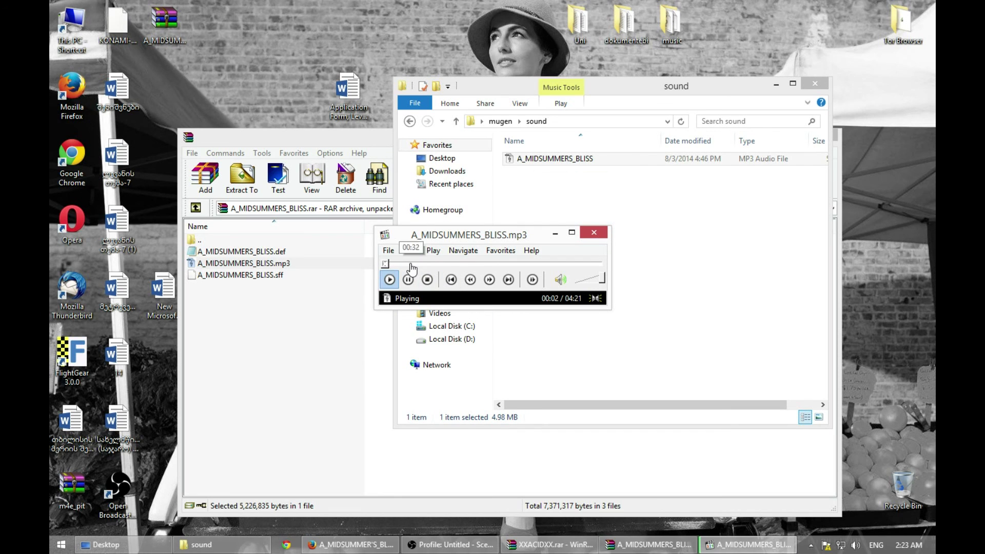
{"action": "left_click", "coordinate": [594, 233]}
- Extract A_MIDSUMMERS_BLISS.def and A_MIDSUMMERS_BLISS.sff from the archive into mugen's stages folder
{"action": "left_click", "coordinate": [500, 121]}
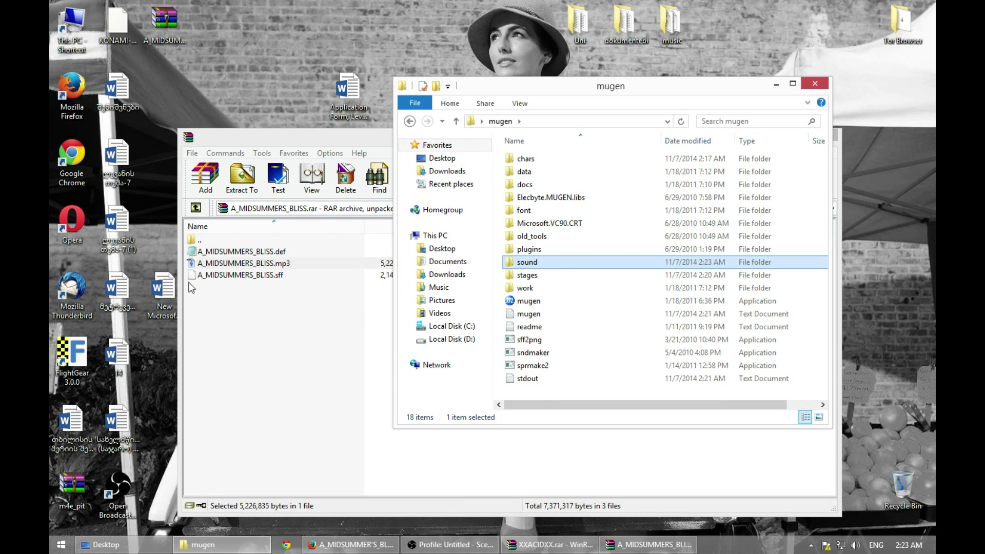
{"action": "left_click", "coordinate": [240, 253]}
{"action": "left_click", "coordinate": [223, 279]}
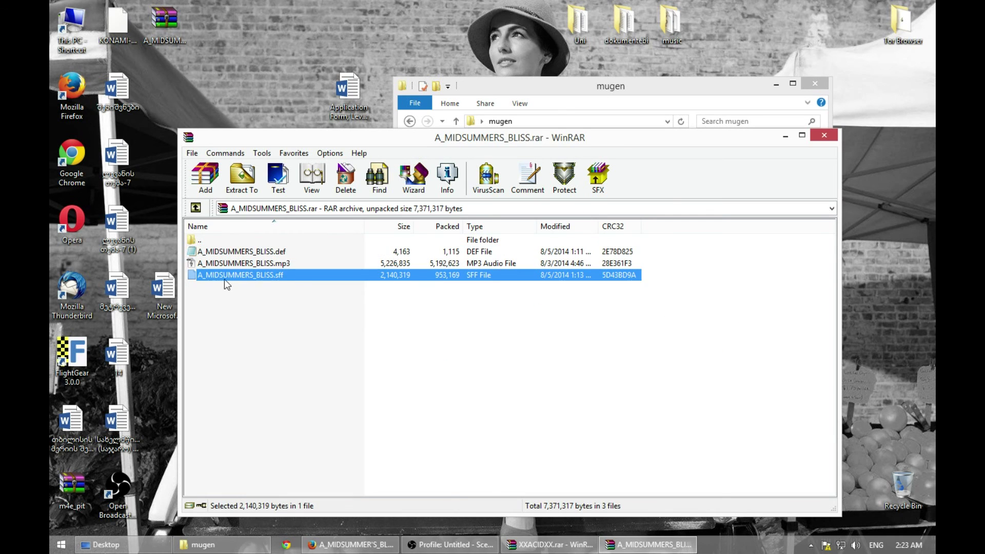
{"action": "left_click", "coordinate": [273, 252]}
{"action": "left_click", "coordinate": [274, 280]}
{"action": "left_click", "coordinate": [620, 78]}
{"action": "double_click", "coordinate": [535, 283]}
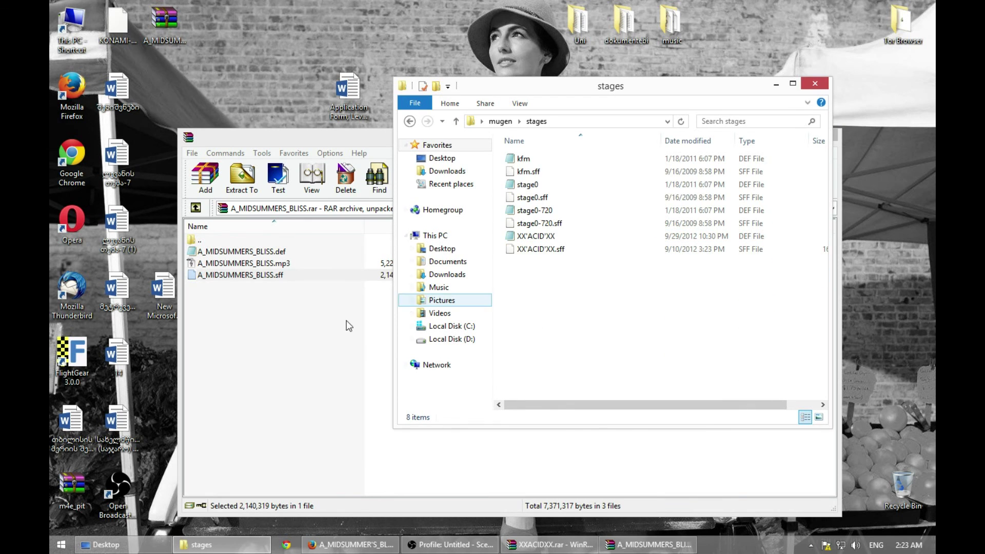
{"action": "left_click", "coordinate": [248, 285]}
{"action": "left_click", "coordinate": [241, 275]}
{"action": "left_click", "coordinate": [242, 251], "text": "ctrl"}
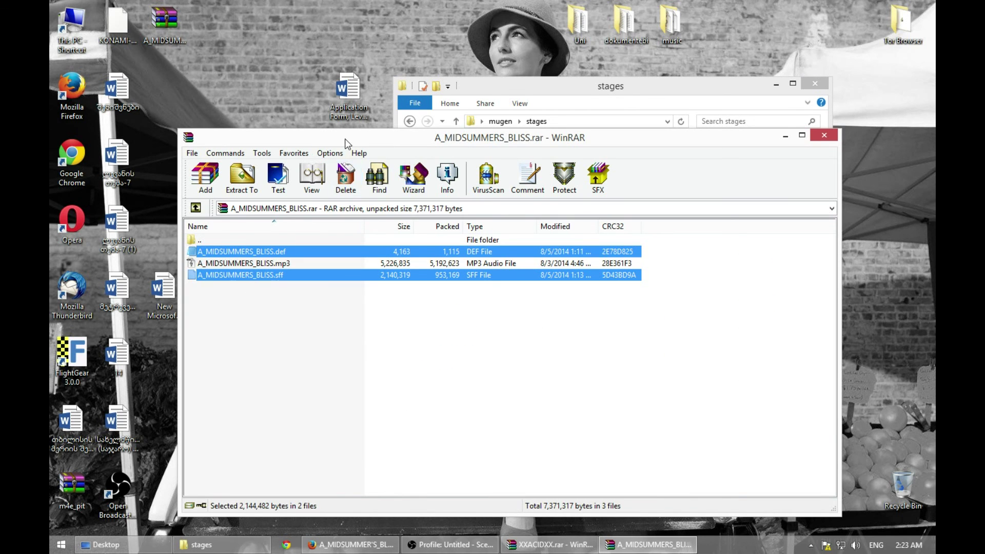
{"action": "left_click_drag", "start_coordinate": [345, 140], "coordinate": [757, 193]}
{"action": "left_click_drag", "start_coordinate": [625, 334], "coordinate": [547, 288]}
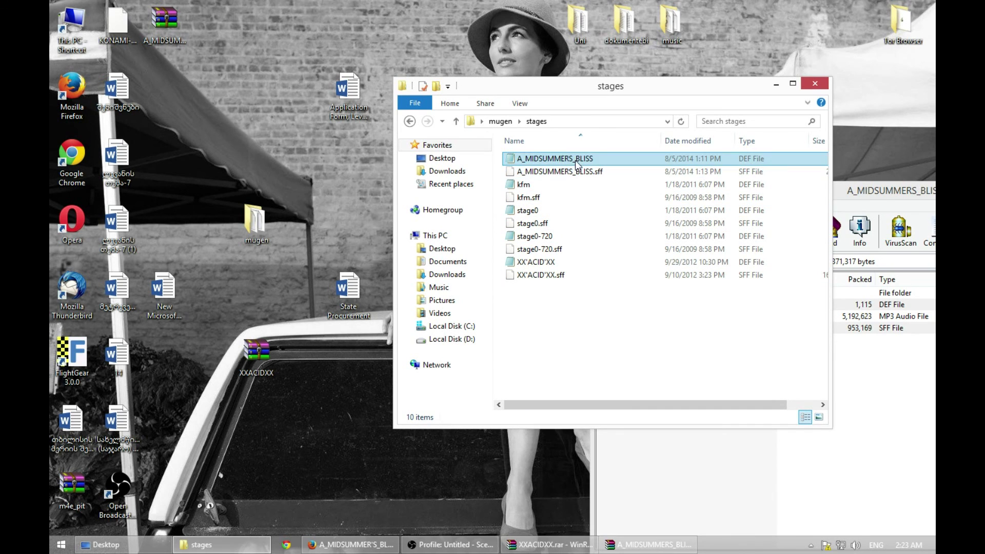
- Copy the name of the A_MIDSUMMERS_BLISS DEF file and open the select DEF file from mugen's data folder in Notepad
{"action": "left_click", "coordinate": [598, 160]}
{"action": "left_click", "coordinate": [584, 160]}
{"action": "key", "text": "ctrl+c"}
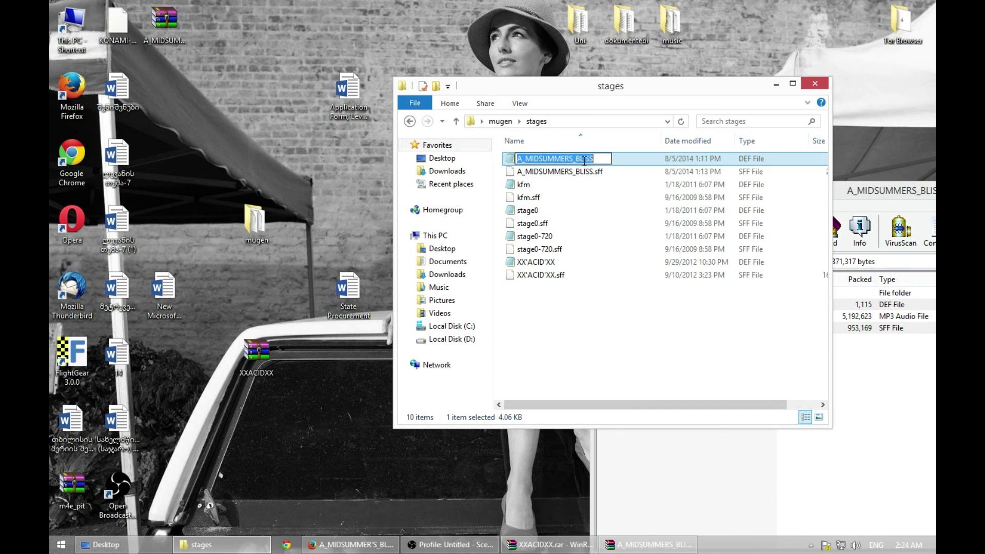
{"action": "left_click", "coordinate": [574, 264]}
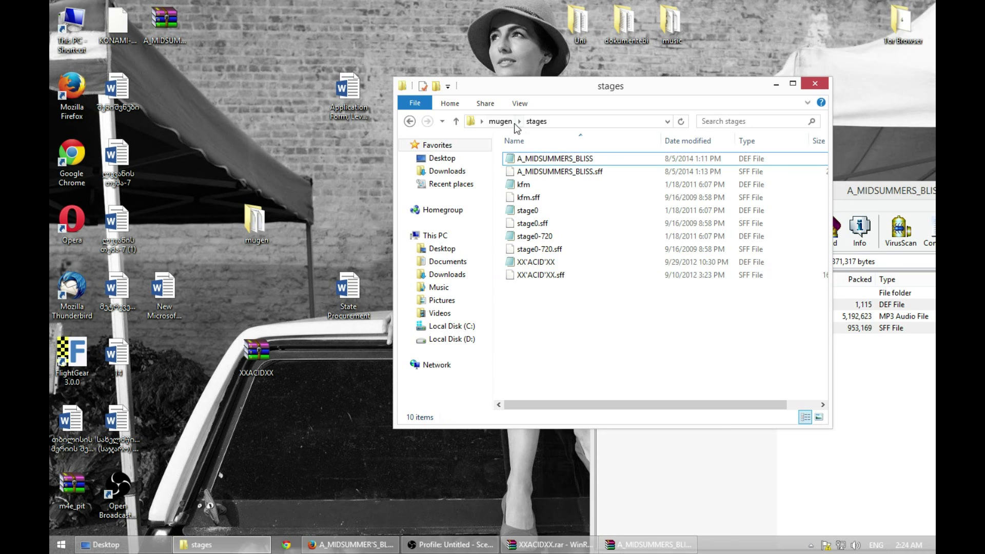
{"action": "key", "text": "BackSpace"}
{"action": "double_click", "coordinate": [524, 172]}
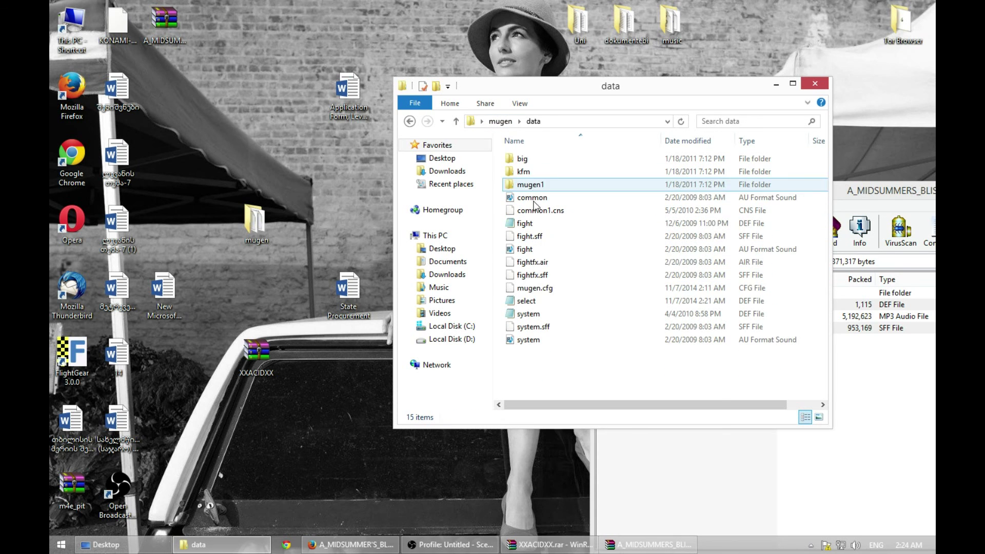
{"action": "double_click", "coordinate": [533, 302]}
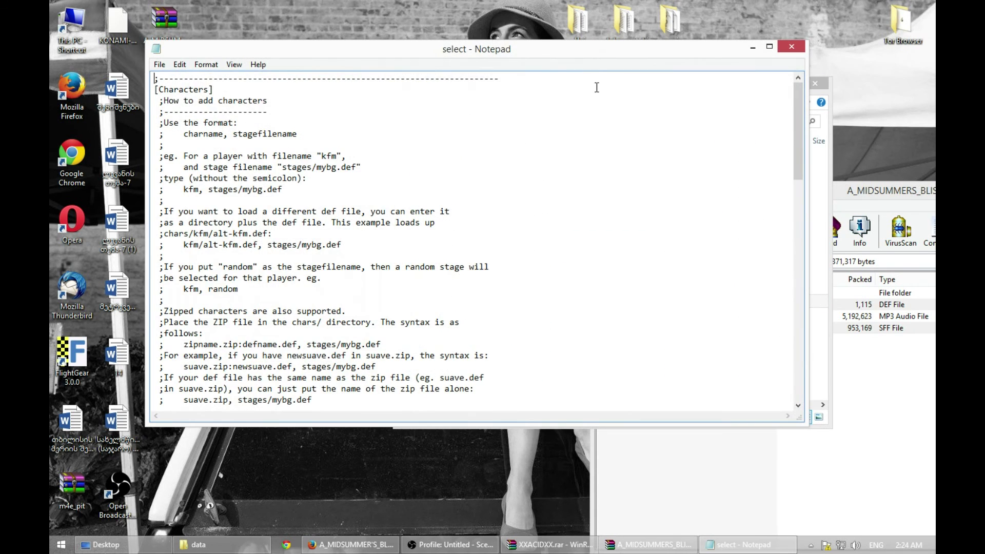
{"action": "scroll", "coordinate": [514, 271], "scroll_direction": "down", "scroll_amount": 20}
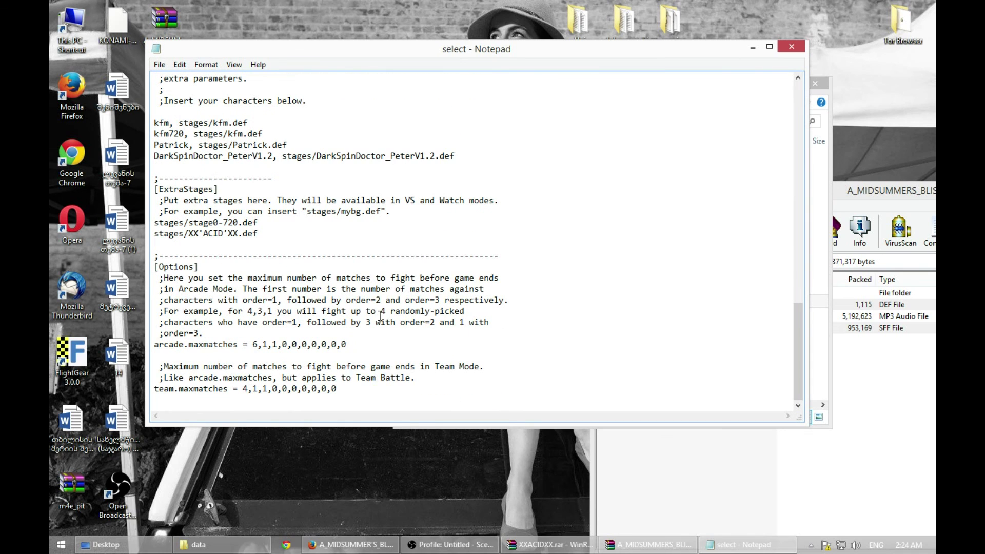
- Add the line stages/A_MIDSUMMERS_BLISS.def under ExtraStages below the XX'ACID'XX entry, save the file, and close it
{"action": "left_click", "coordinate": [280, 238]}
{"action": "key", "text": "Return"}
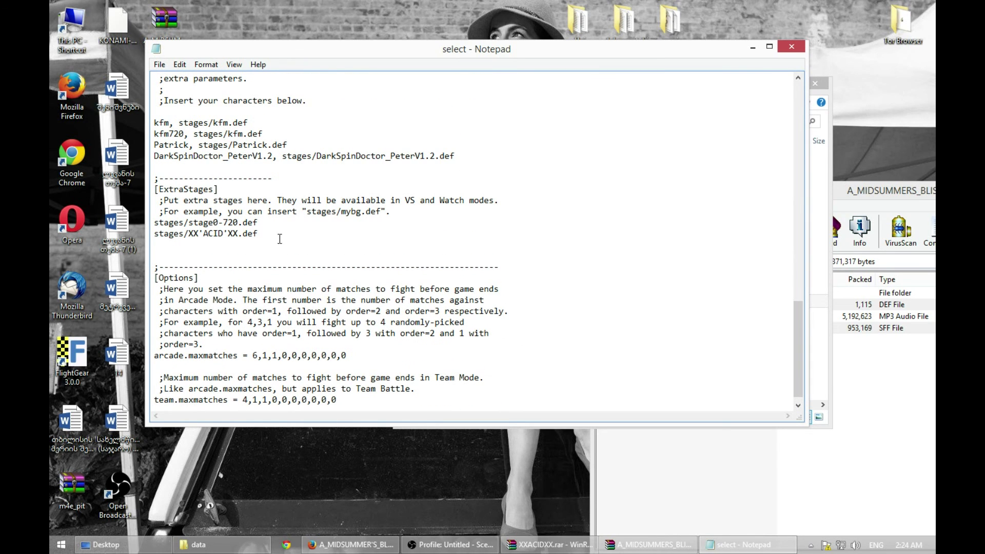
{"action": "type", "text": "stages/"}
{"action": "key", "text": "ctrl+v"}
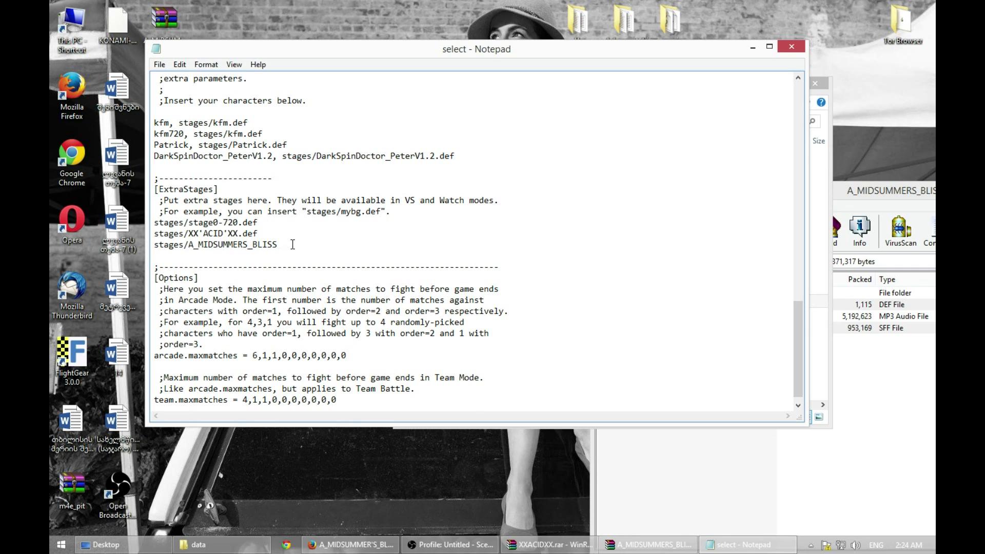
{"action": "type", "text": ".def"}
{"action": "left_click", "coordinate": [160, 64]}
{"action": "left_click", "coordinate": [177, 101]}
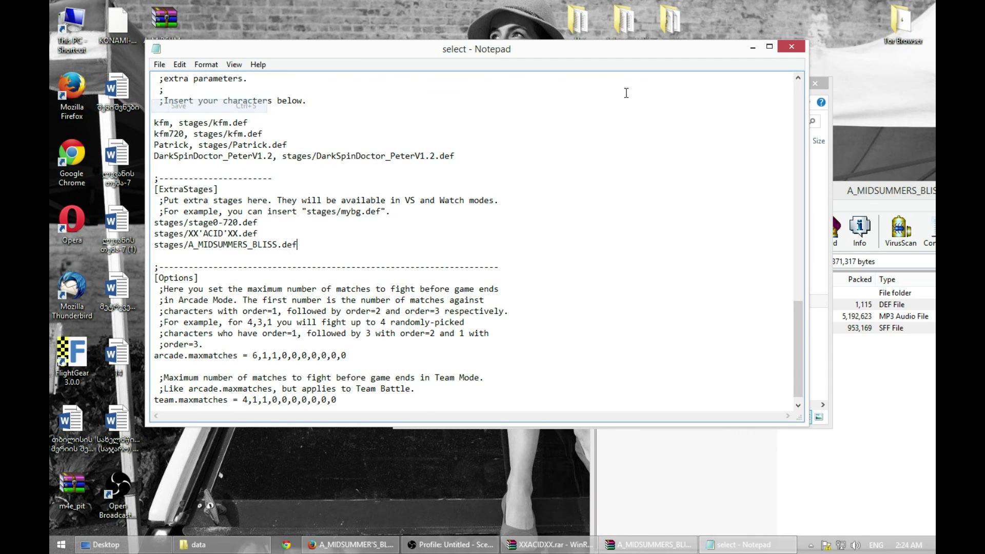
{"action": "left_click", "coordinate": [803, 43]}
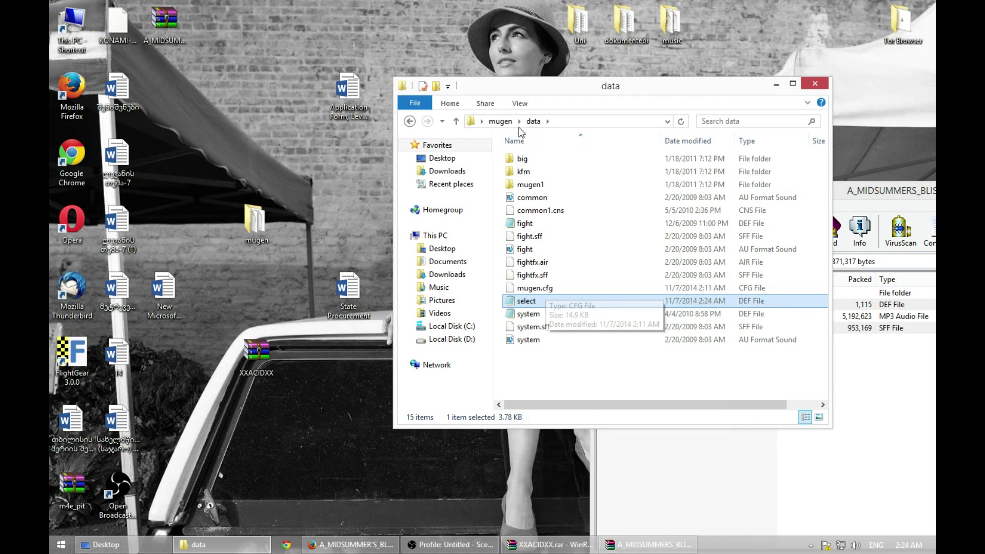
- Launch the mugen application from the mugen folder, open the Training mode character selection, and return to the main menu
{"action": "left_click", "coordinate": [519, 121]}
{"action": "left_click", "coordinate": [500, 121]}
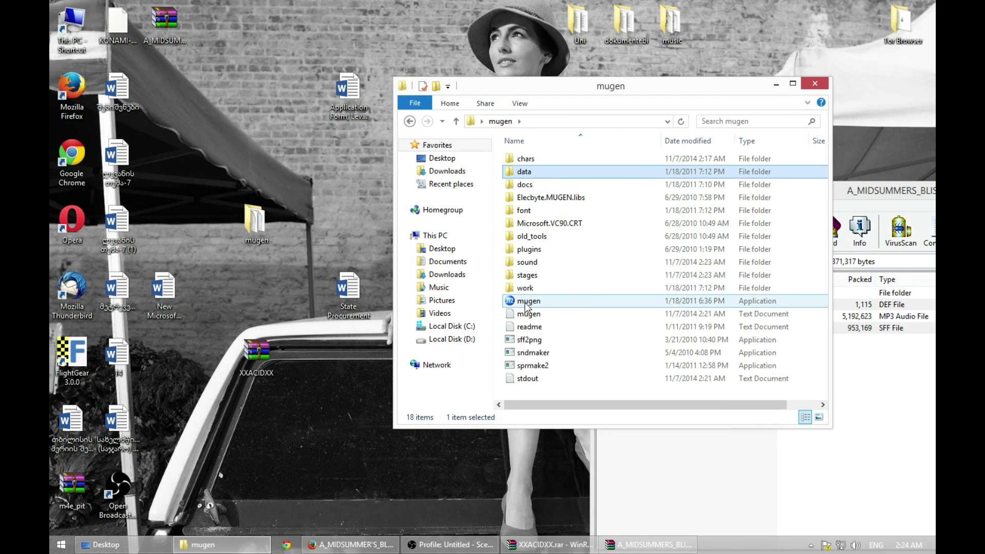
{"action": "double_click", "coordinate": [528, 301]}
{"action": "left_click", "coordinate": [537, 288]}
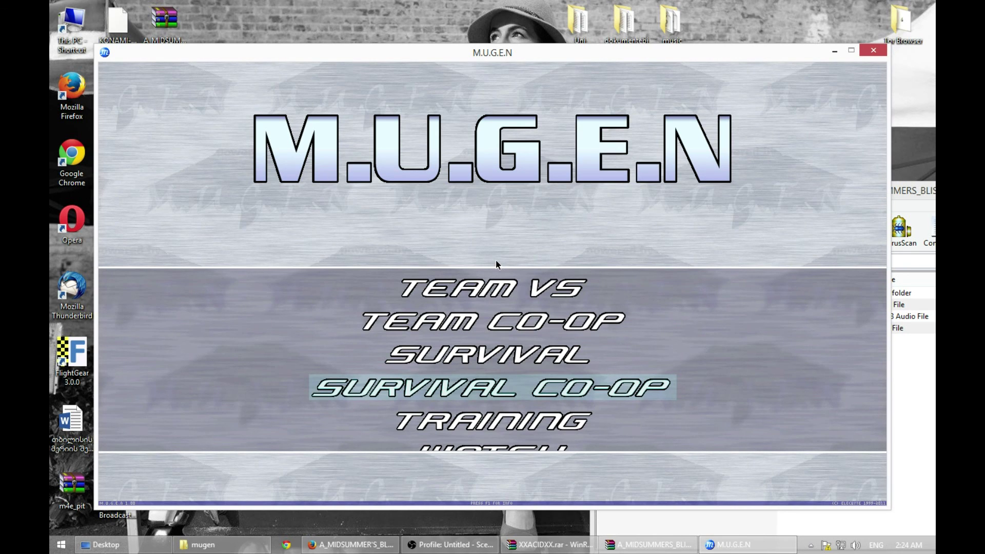
{"action": "key", "text": "Down"}
{"action": "key", "text": "Return"}
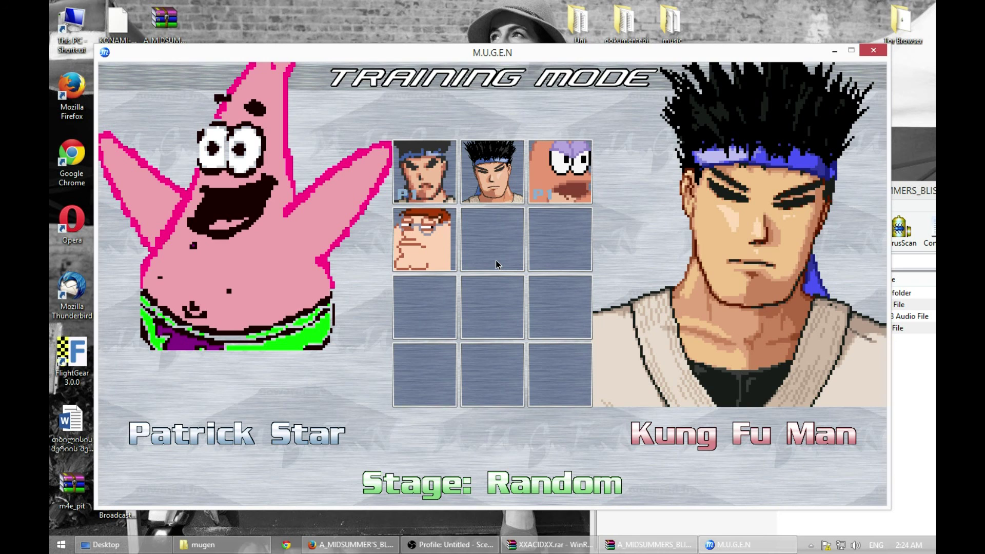
{"action": "key", "text": "Escape"}
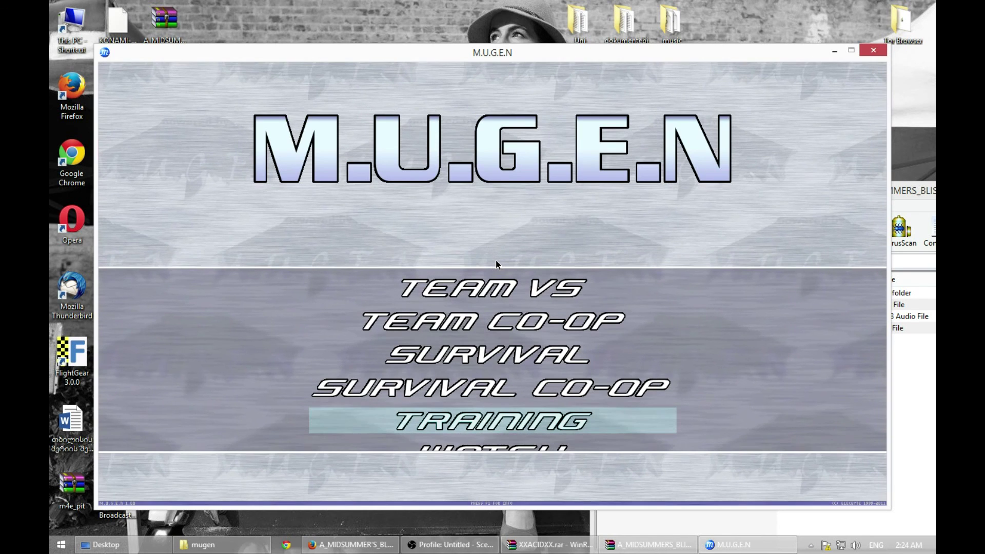